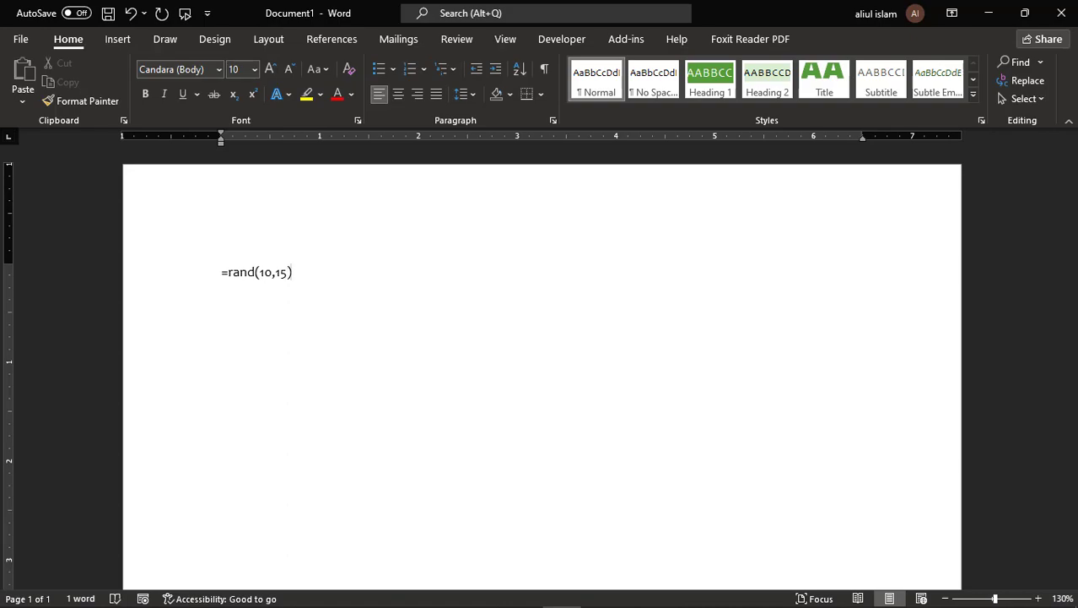
- Expand =rand(10,15) into six pages of sample text and return to the start of page 1
key("Return")
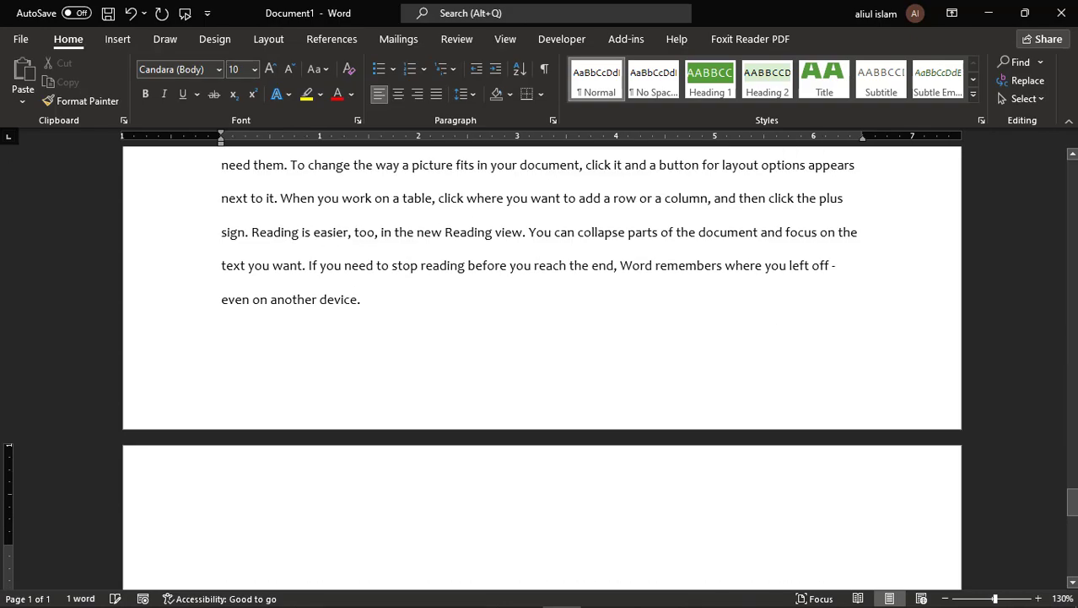
scroll(580, 339, "up", 5)
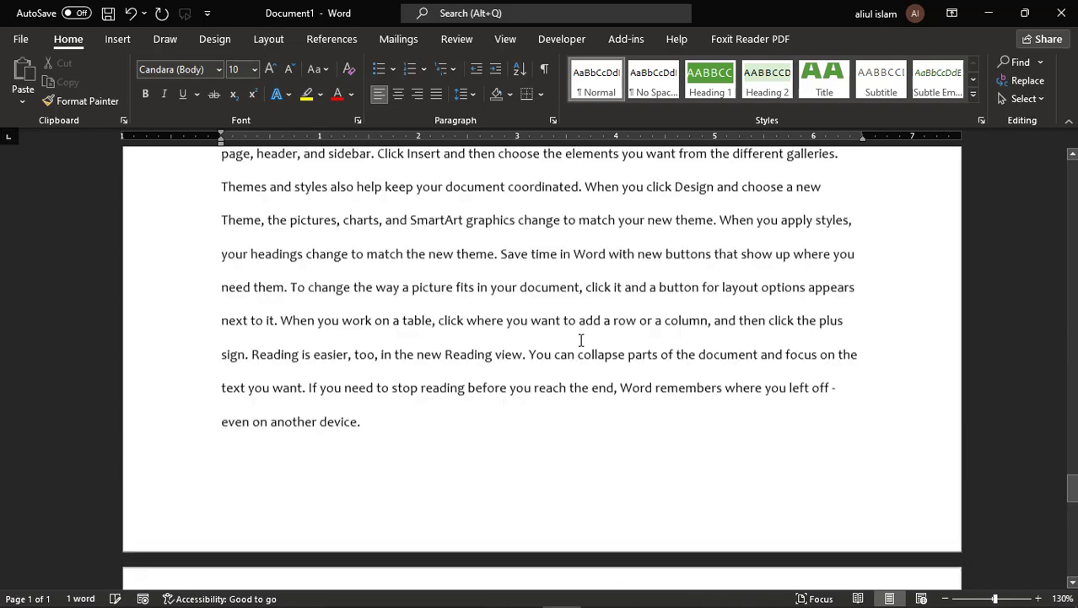
scroll(580, 339, "up", 10)
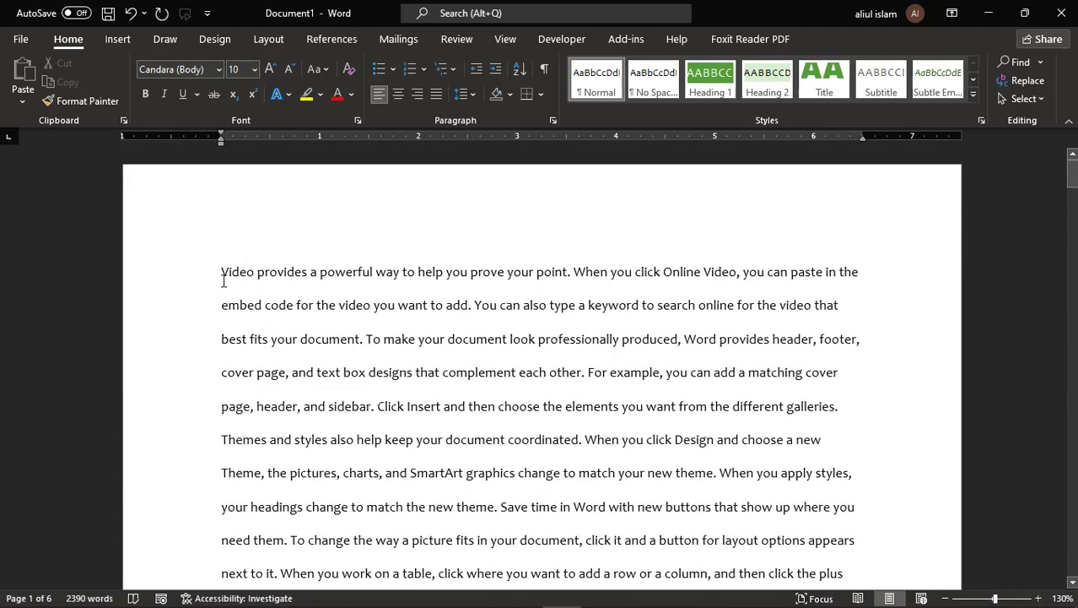
left_click(221, 273)
- Add the title lines Computer and Hord above the first two sample paragraphs
key("Return")
key("Return")
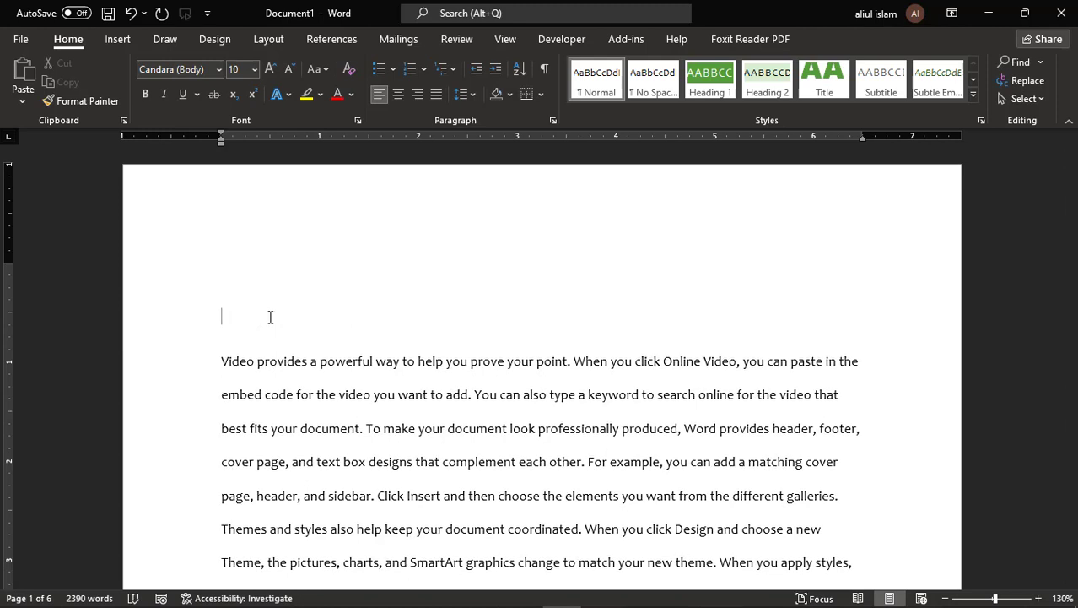
type("Computer")
scroll(449, 351, "down", 10)
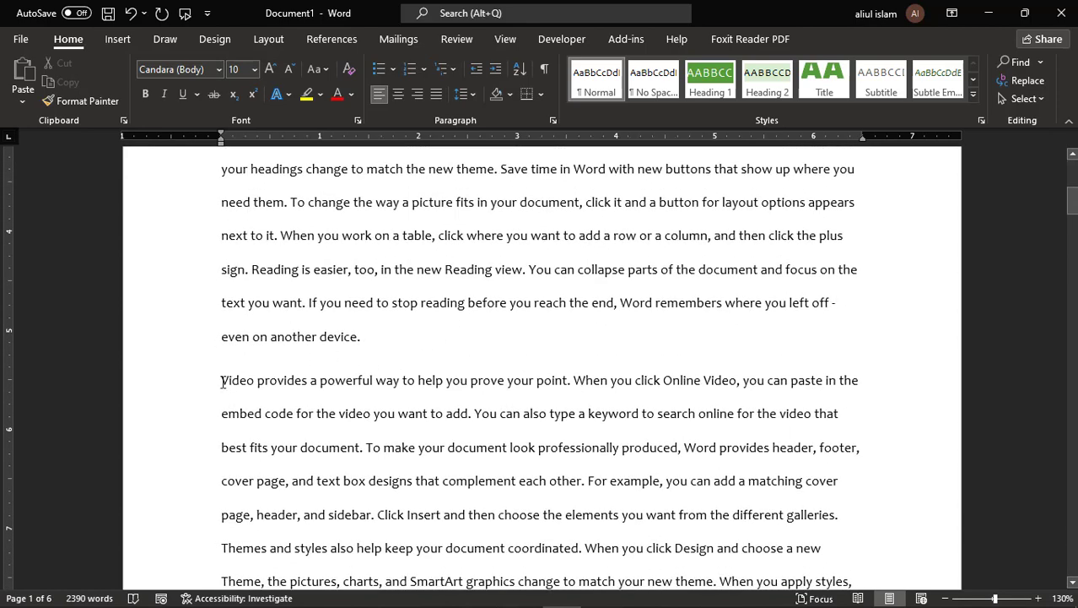
left_click(222, 382)
key("Return")
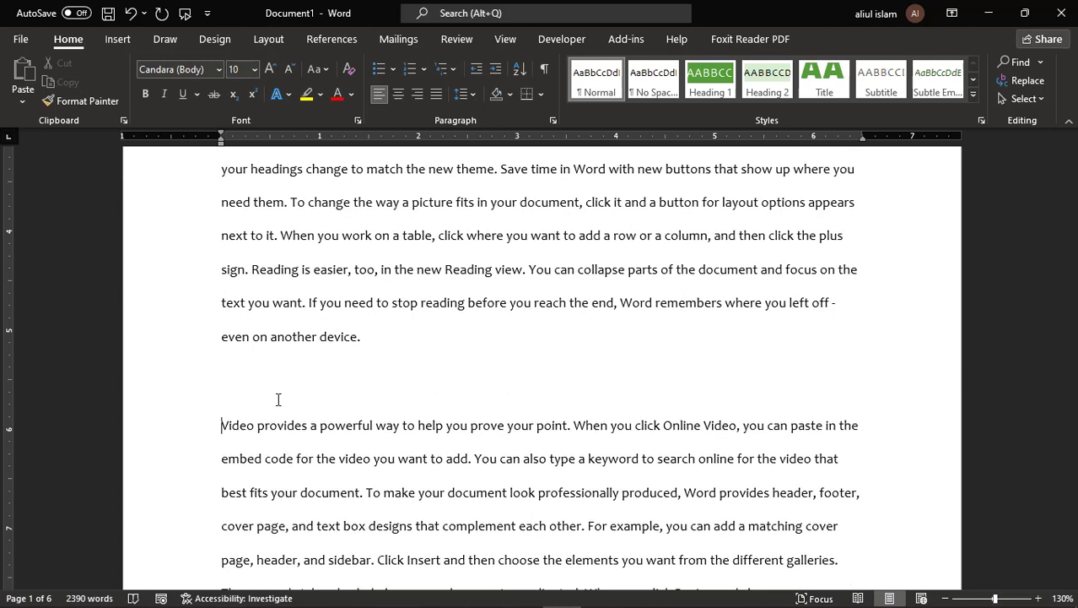
left_click(278, 399)
type("Hordware")
- Insert Software and Mouse title lines on new blank lines at the next paragraphs
scroll(279, 399, "down", 8)
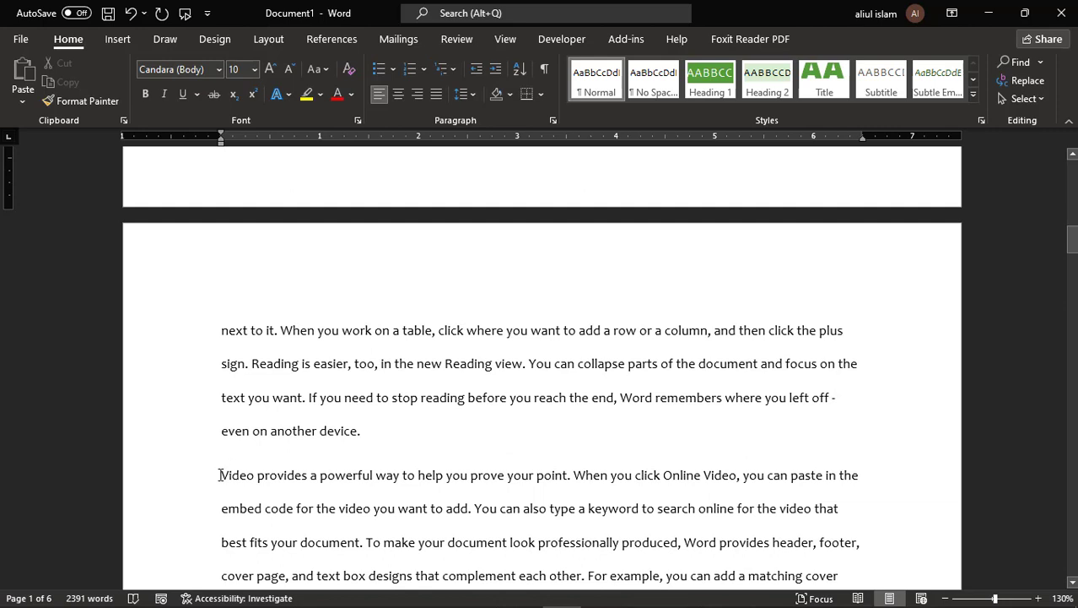
left_click(221, 475)
key("Return")
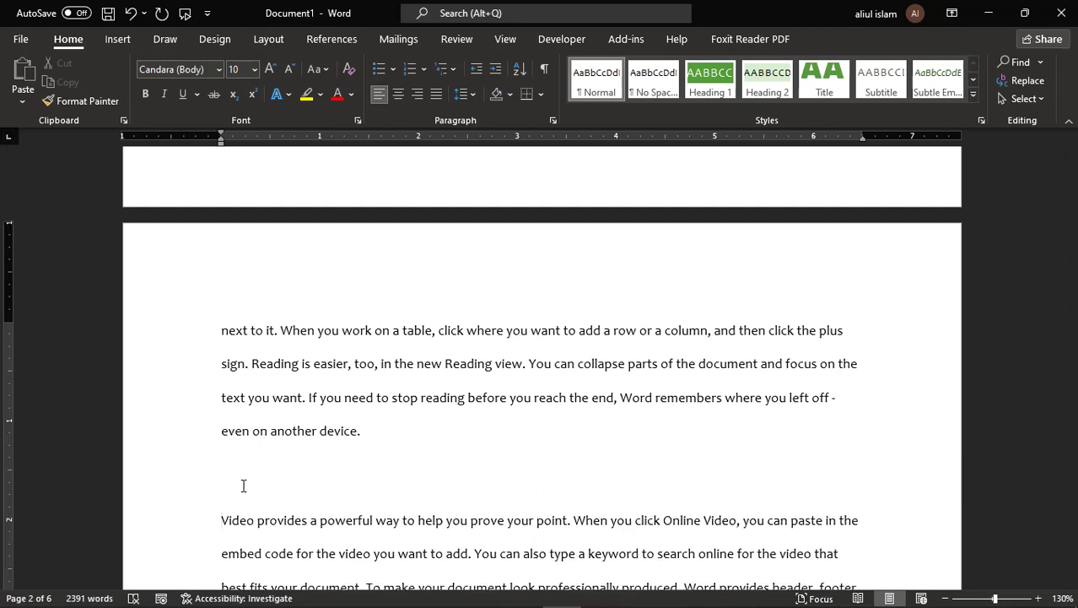
left_click(243, 486)
type("Software")
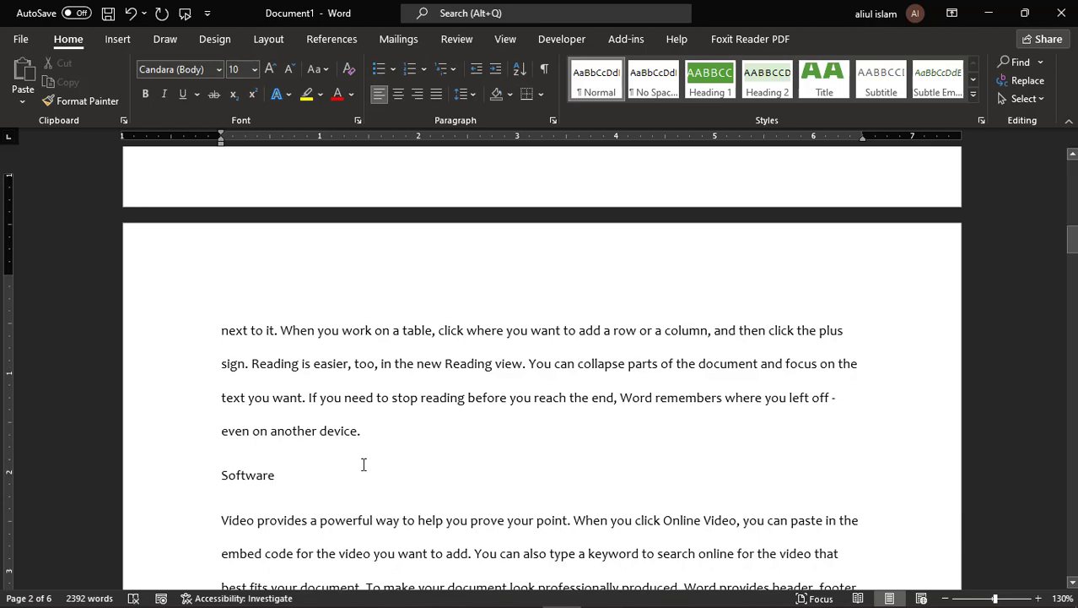
scroll(364, 464, "down", 7)
left_click(376, 307)
key("Return")
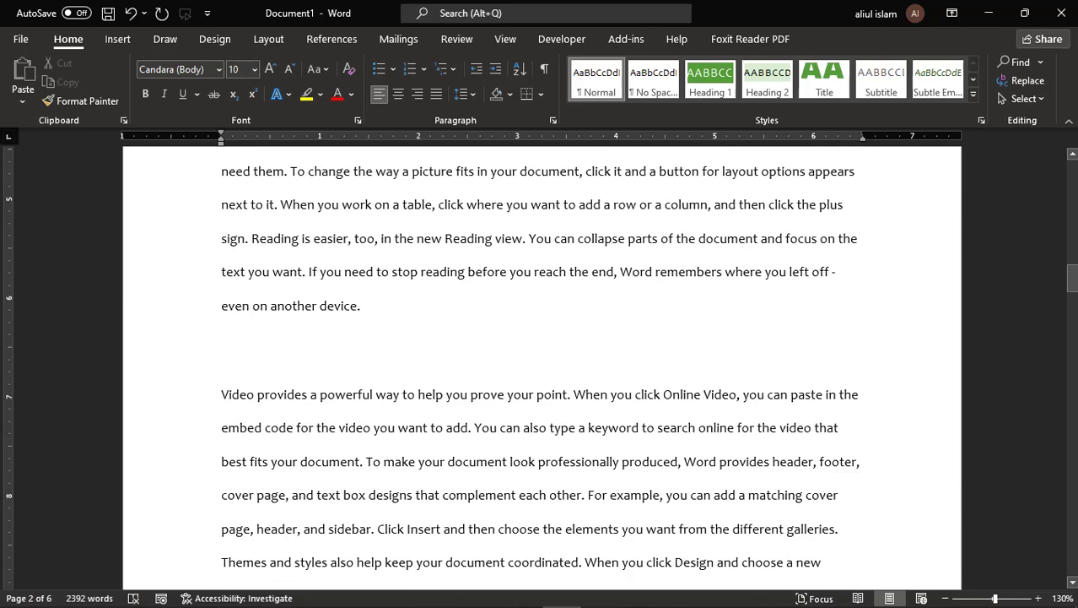
type("Mouse")
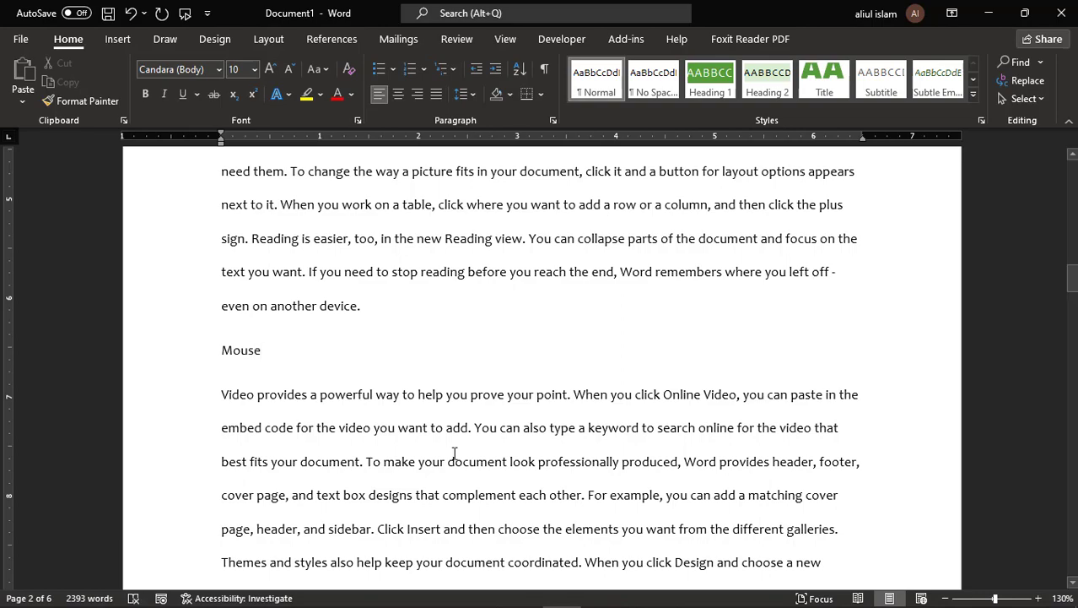
- Add Keyboard and Book title lines above later paragraphs, the Book title on page 5
scroll(492, 481, "down", 6)
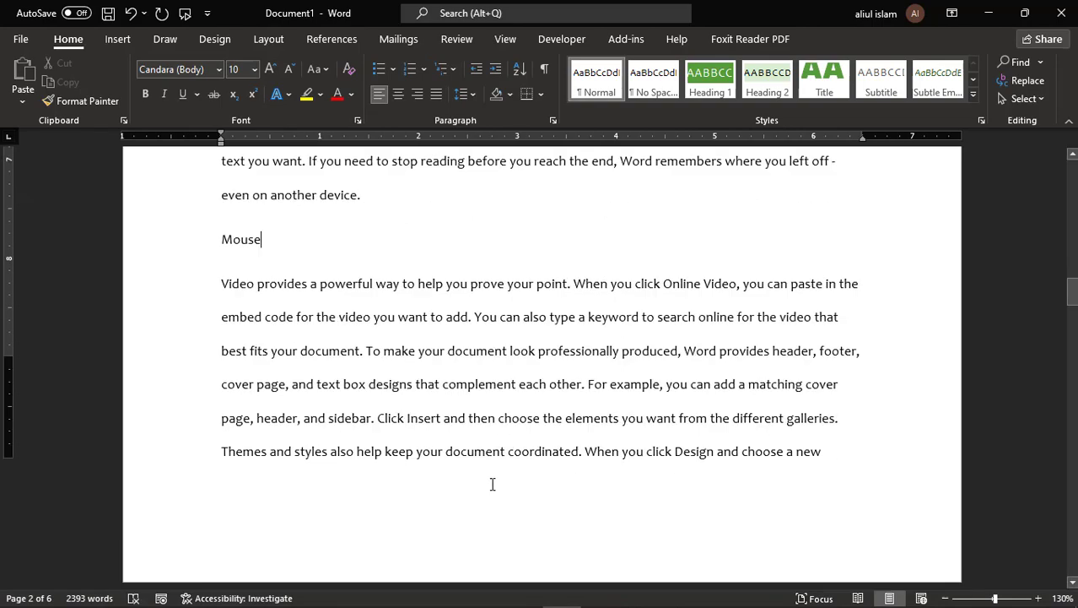
scroll(494, 478, "down", 3)
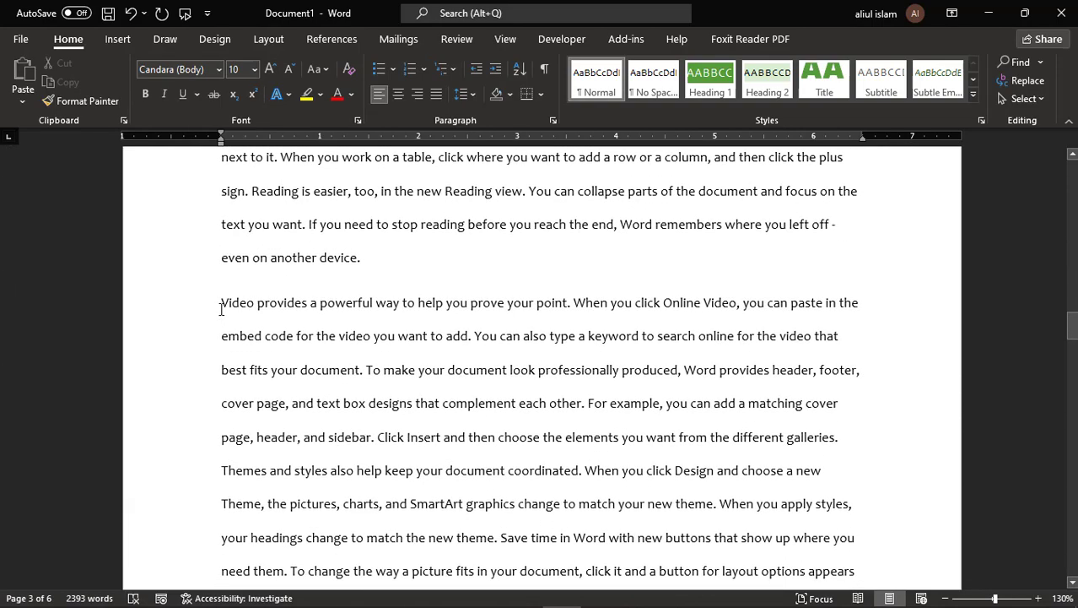
left_click(221, 304)
key("Return")
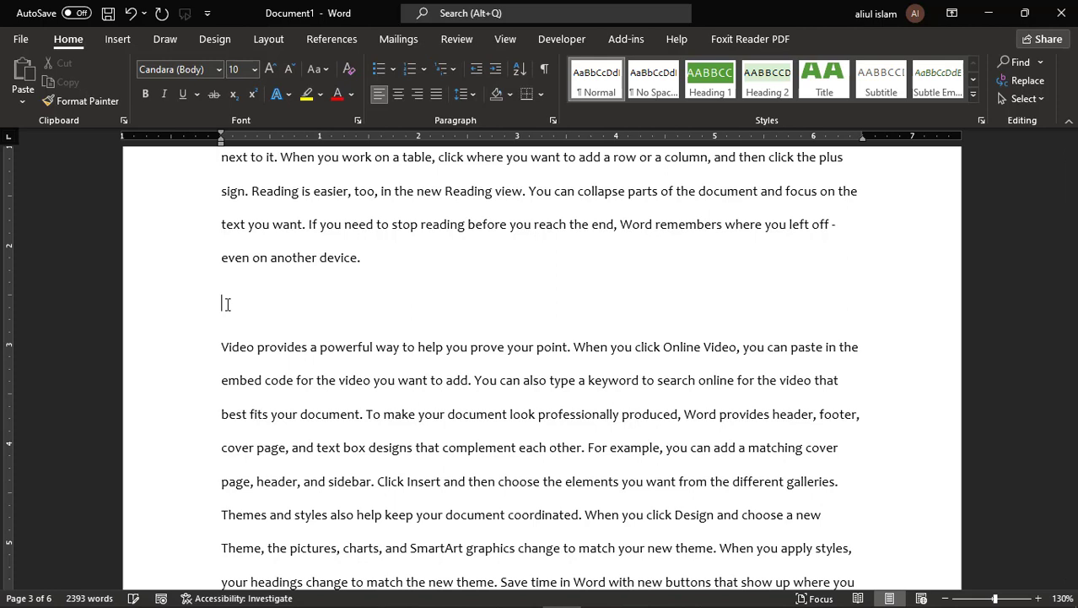
type("Ke")
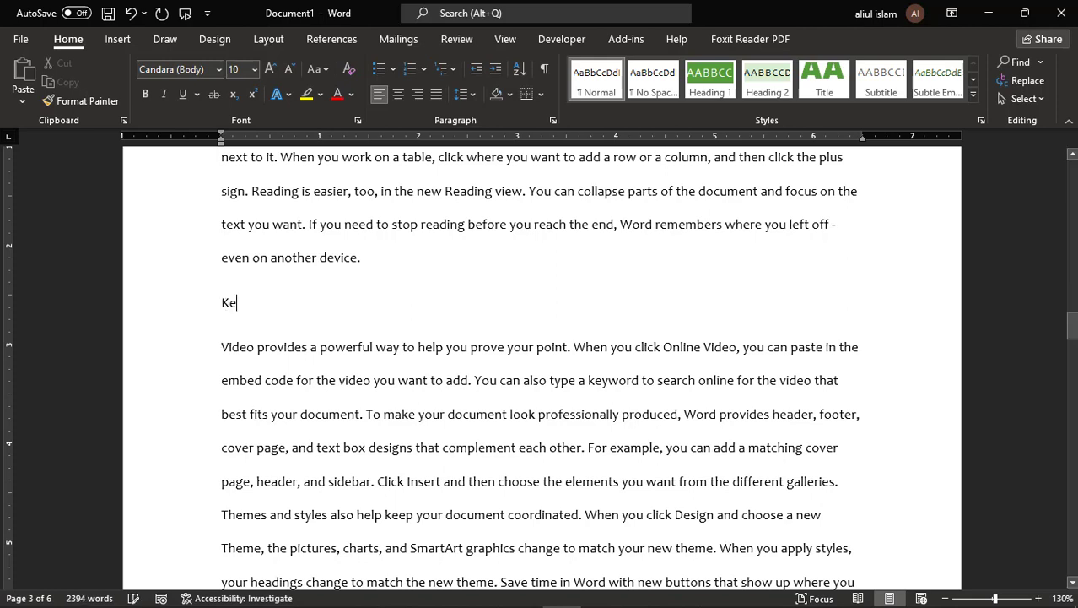
type("ybord")
scroll(628, 365, "down", 10)
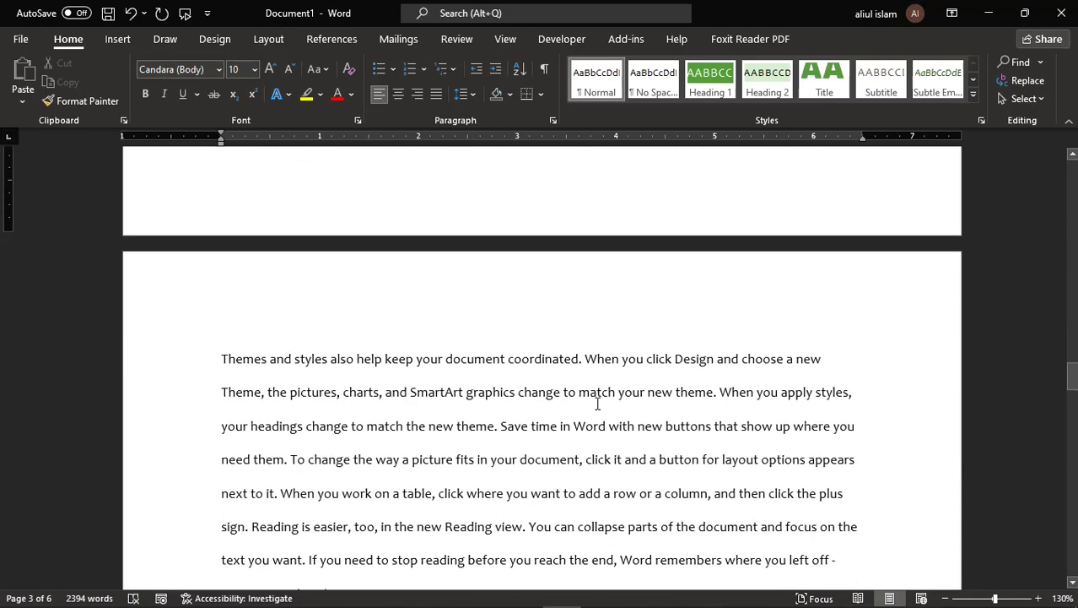
scroll(597, 405, "down", 15)
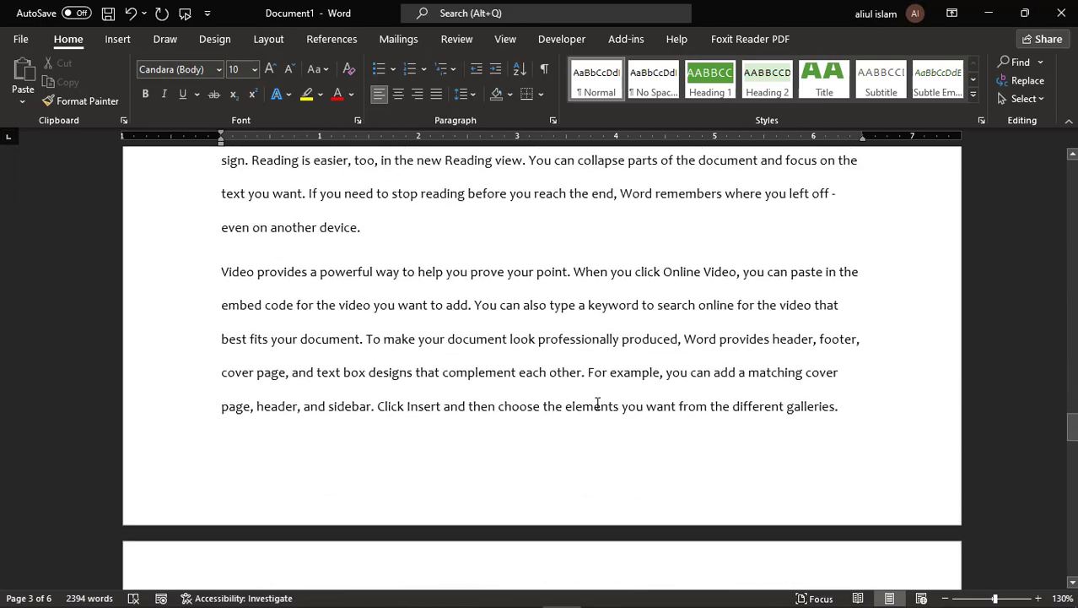
scroll(597, 404, "down", 10)
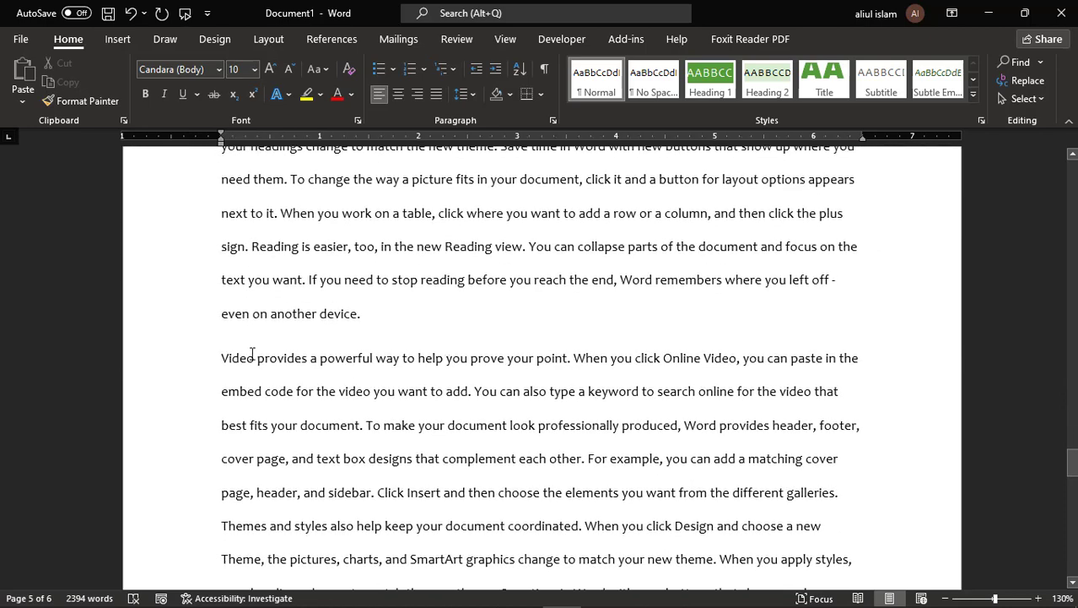
left_click(225, 359)
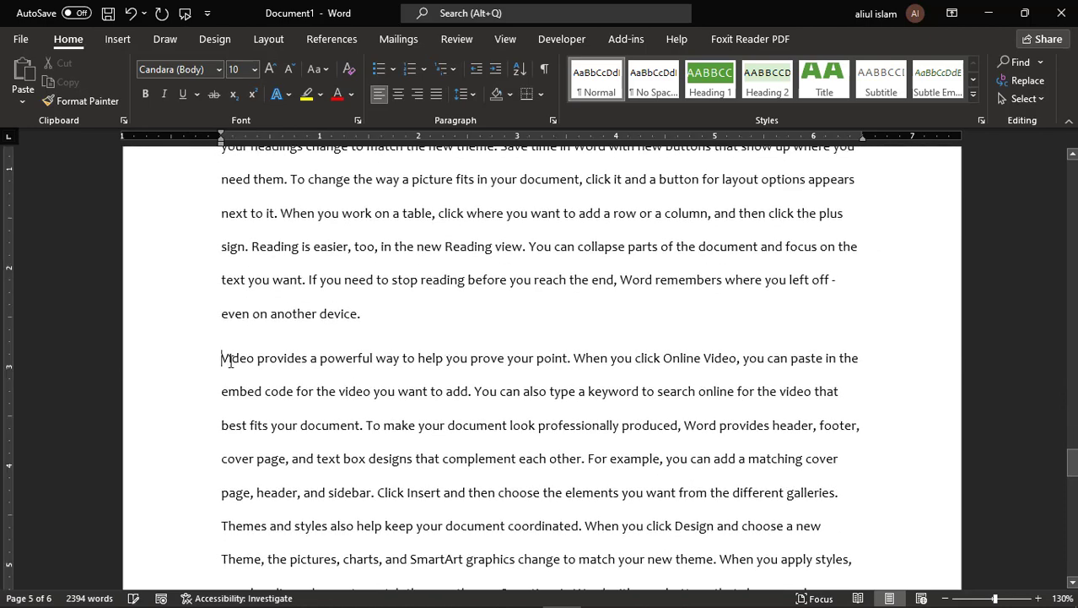
key("Return")
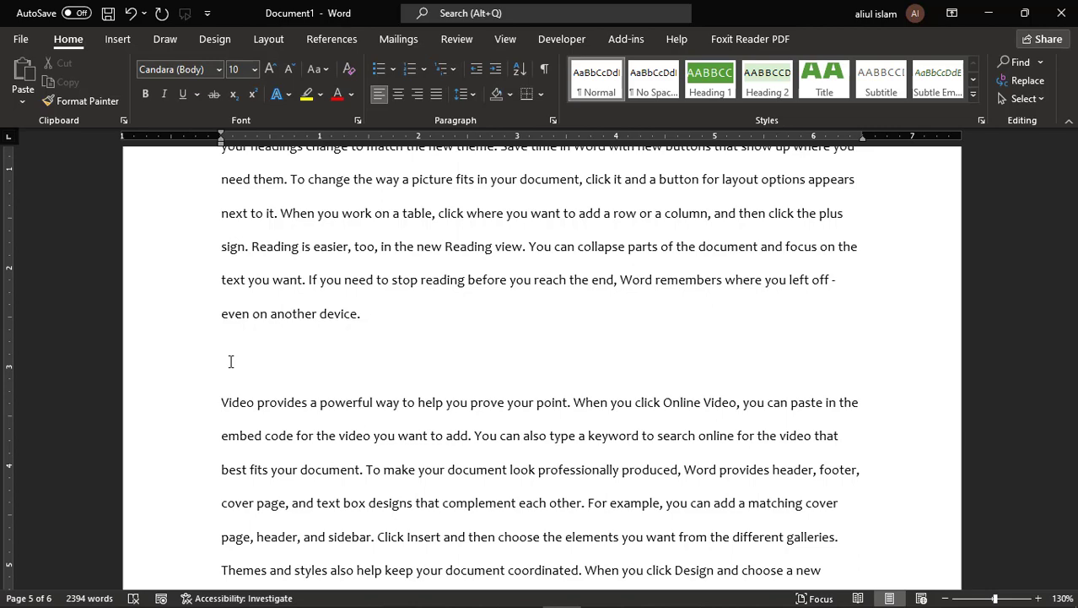
type("Book")
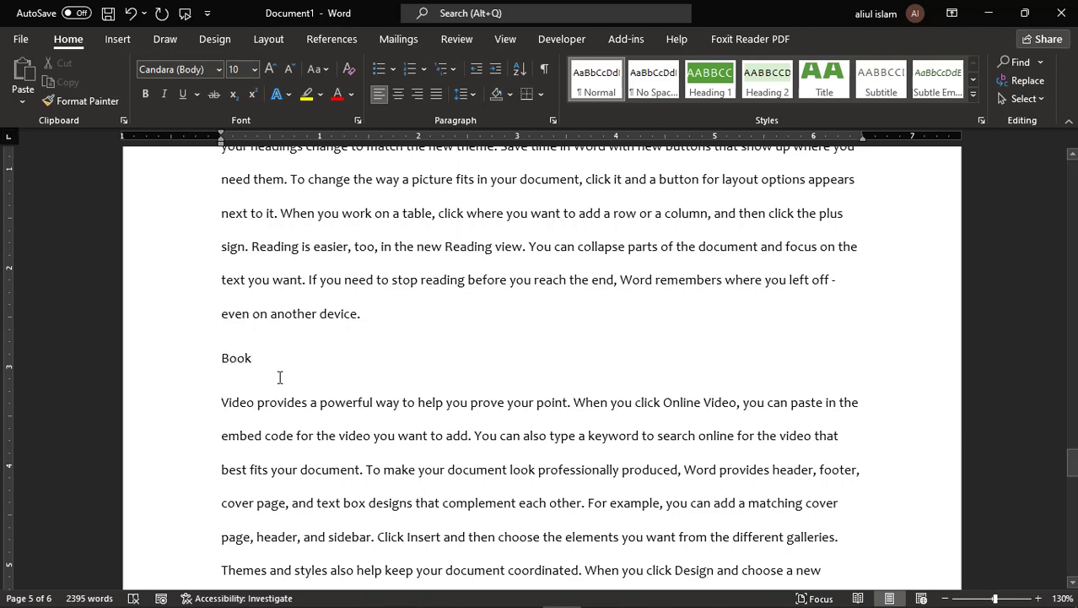
scroll(401, 419, "down", 8)
scroll(401, 419, "down", 5)
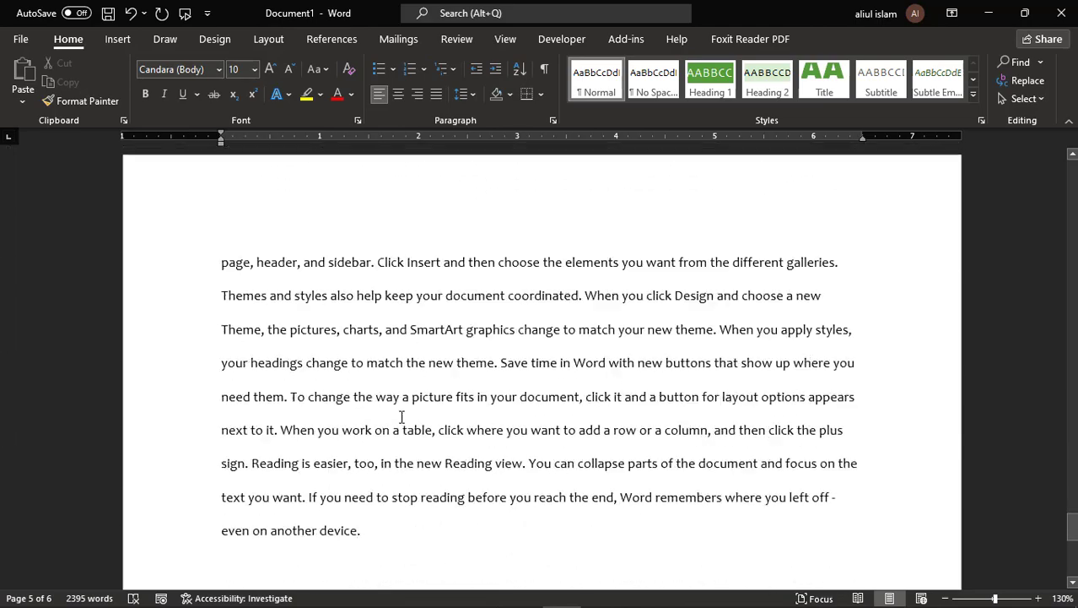
scroll(401, 413, "up", 12)
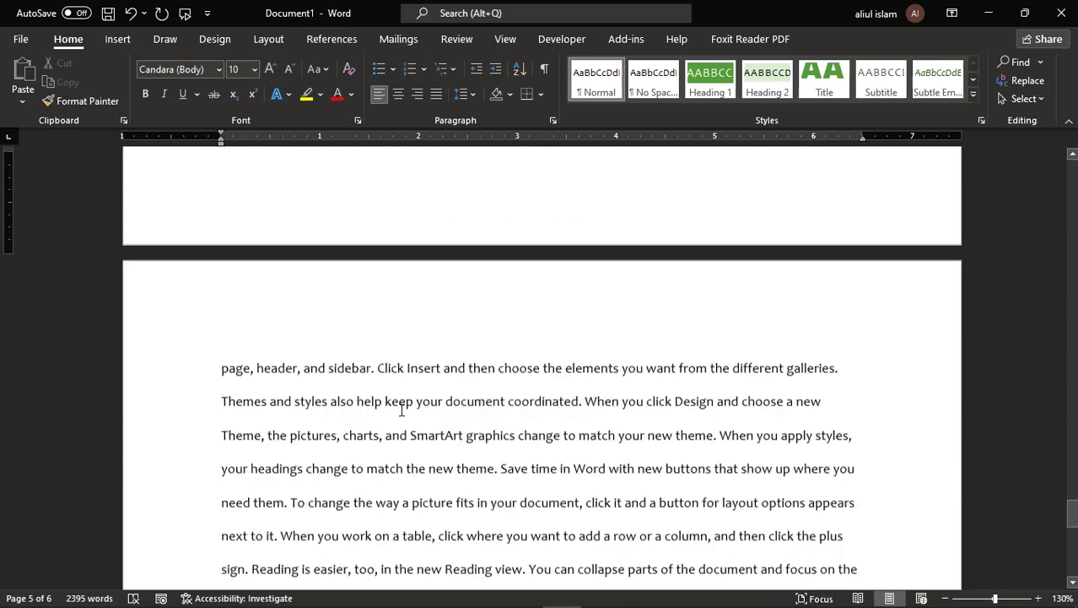
scroll(398, 408, "up", 6)
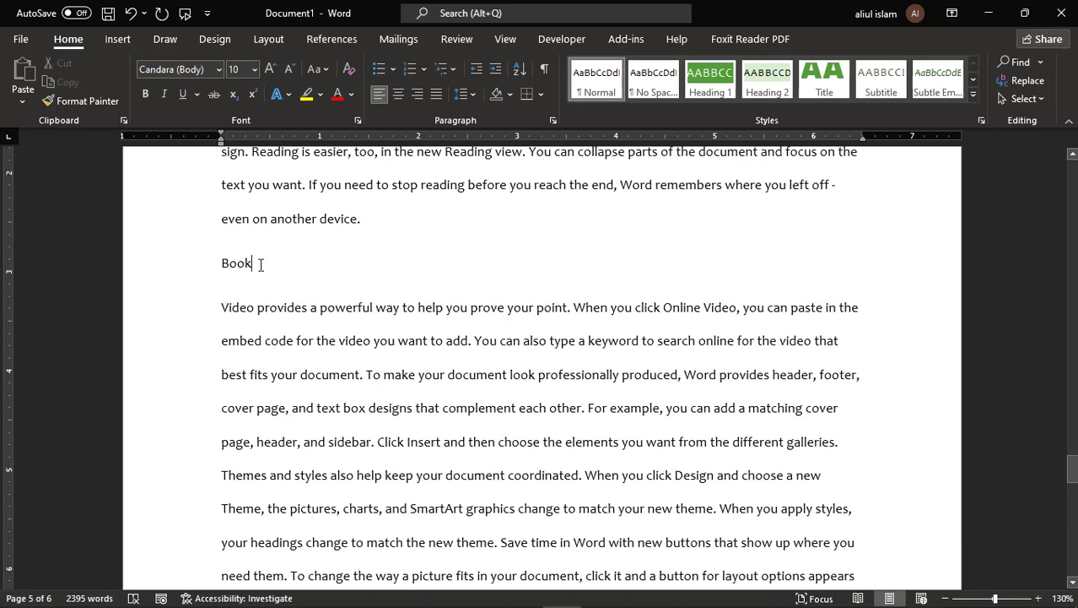
- Select the Book and Keyboard title lines
left_click(210, 264)
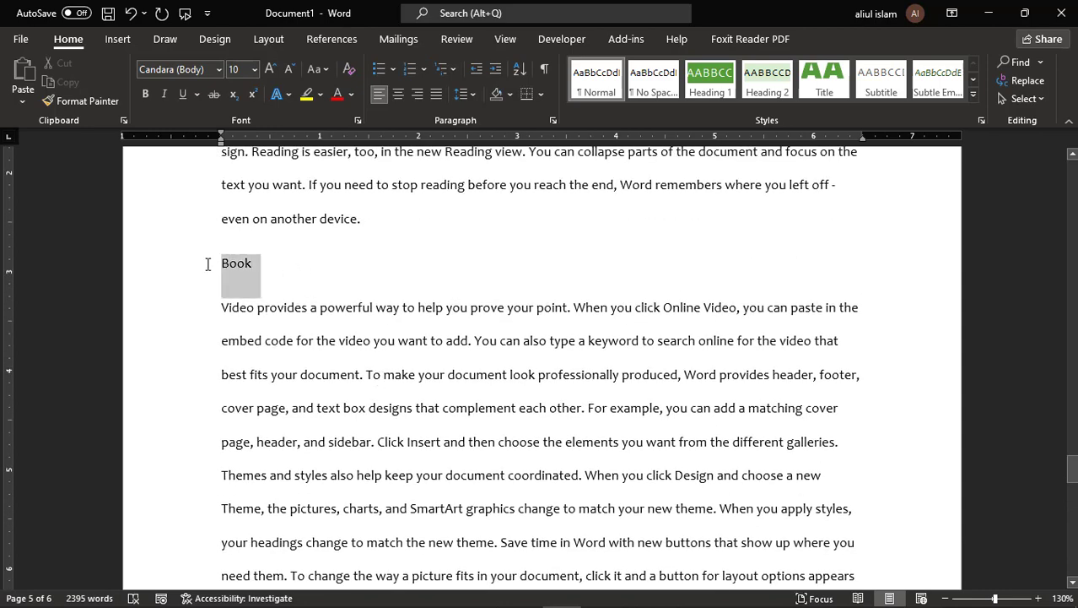
left_click(304, 266)
left_click_drag(294, 267, 221, 266)
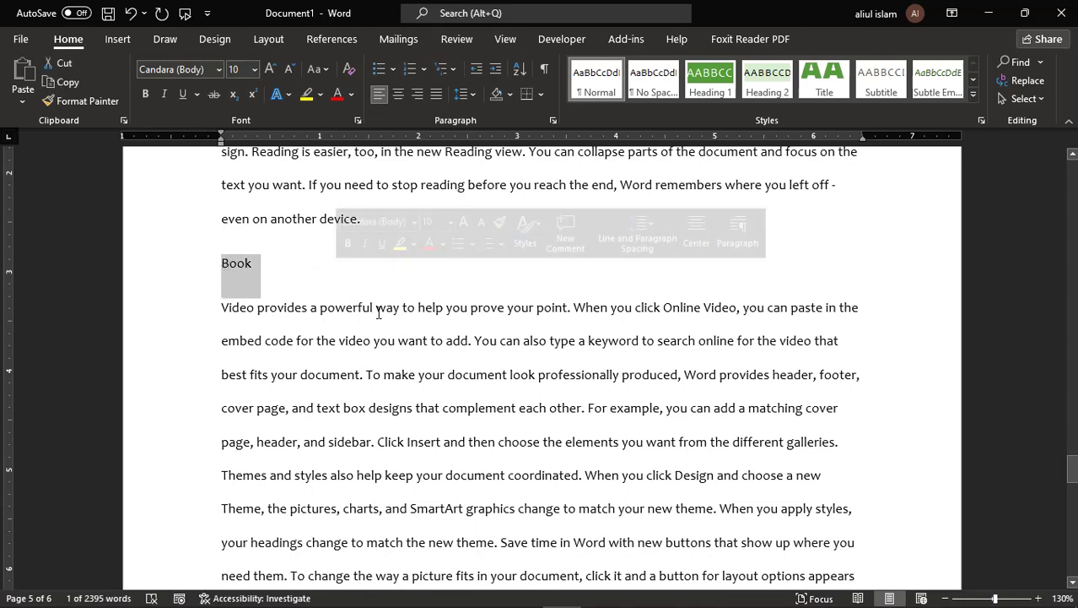
scroll(373, 308, "up", 7)
scroll(370, 312, "up", 17)
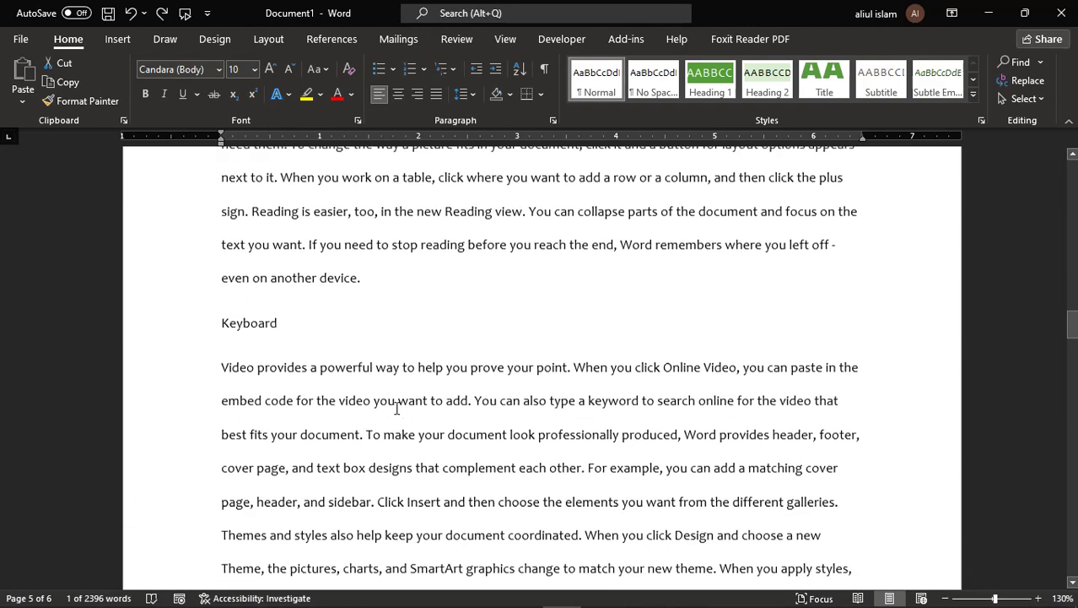
scroll(388, 405, "down", 1)
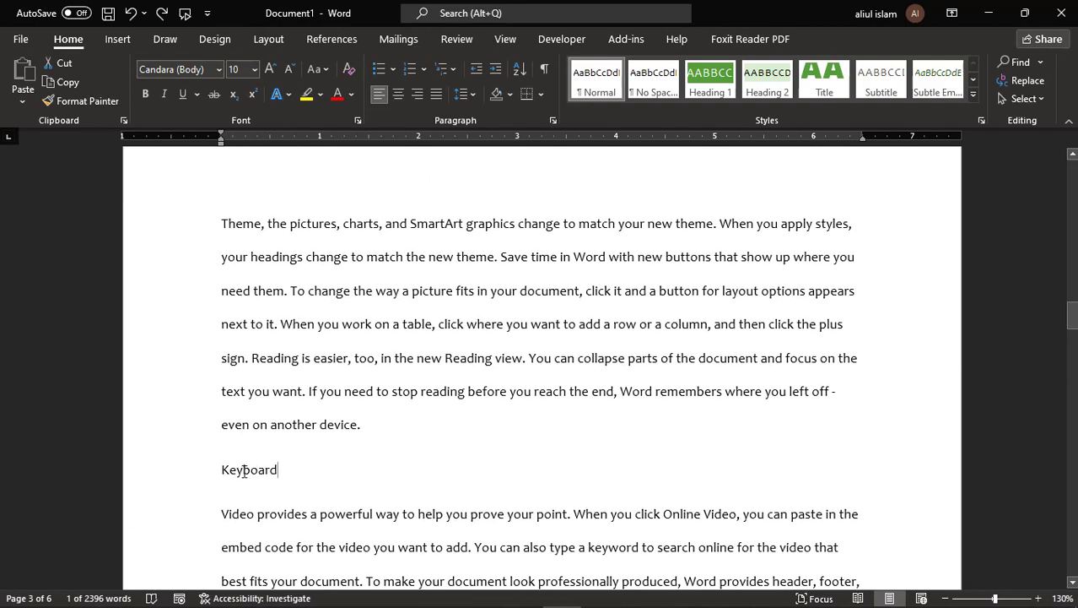
left_click(215, 470)
- Add the Computer title to the selection and apply the Heading 2 style
scroll(470, 363, "up", 1)
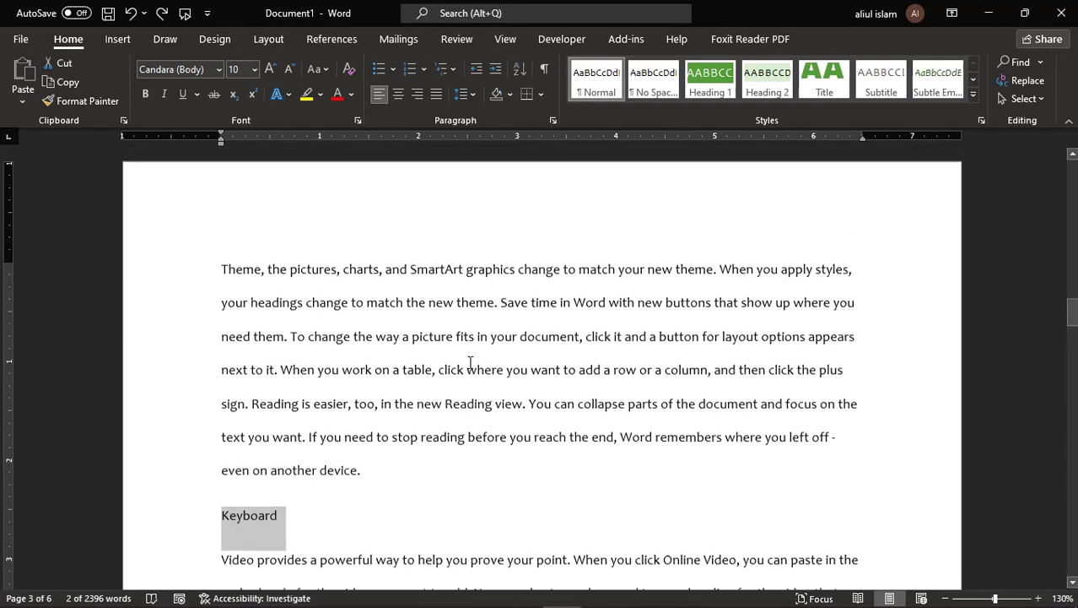
scroll(470, 363, "up", 5)
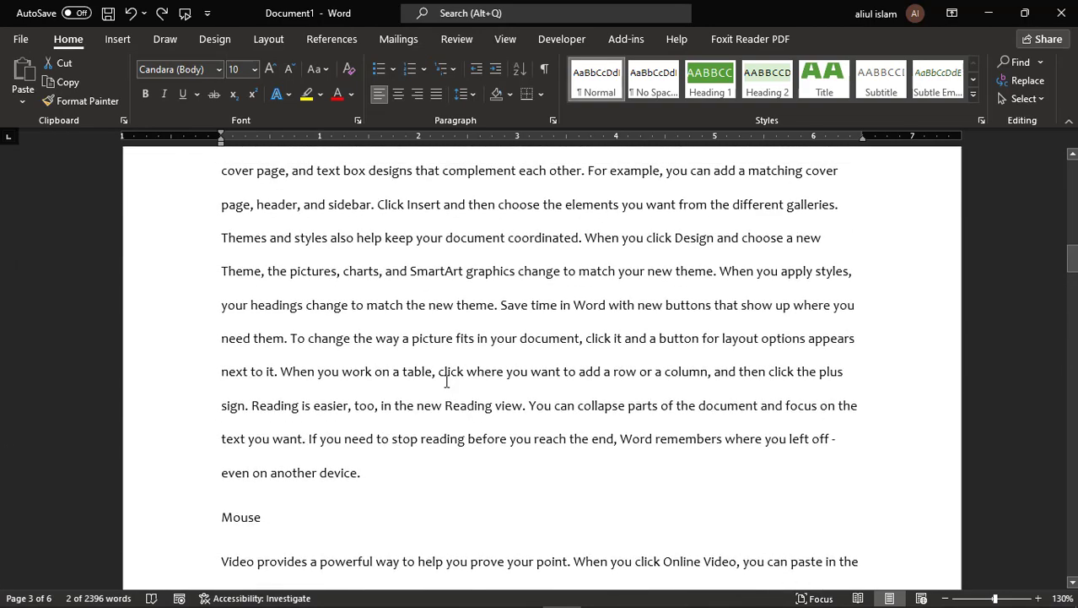
scroll(443, 379, "up", 5)
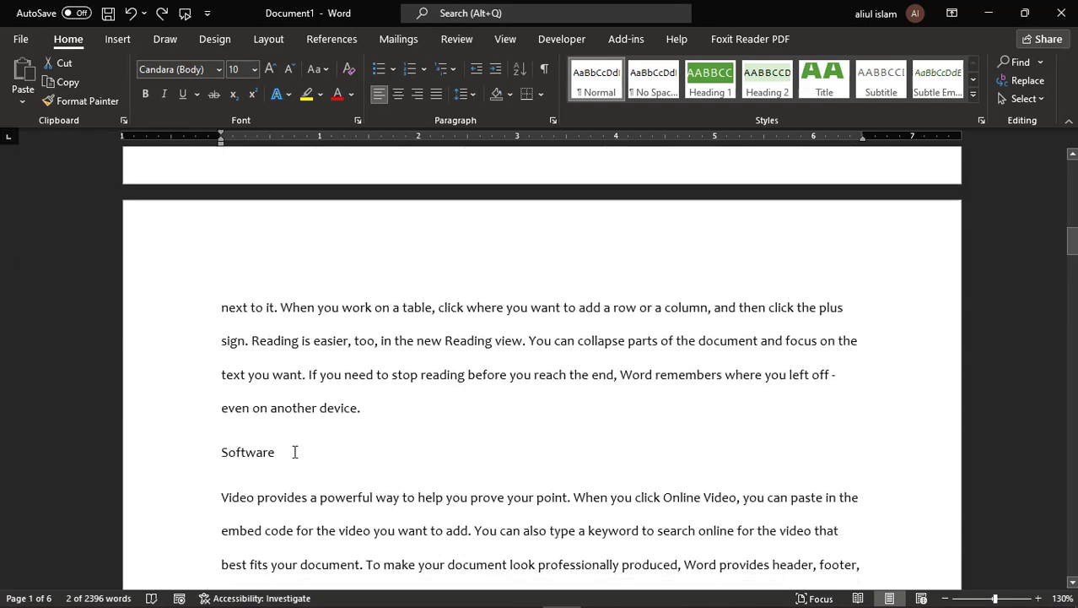
scroll(535, 410, "up", 5)
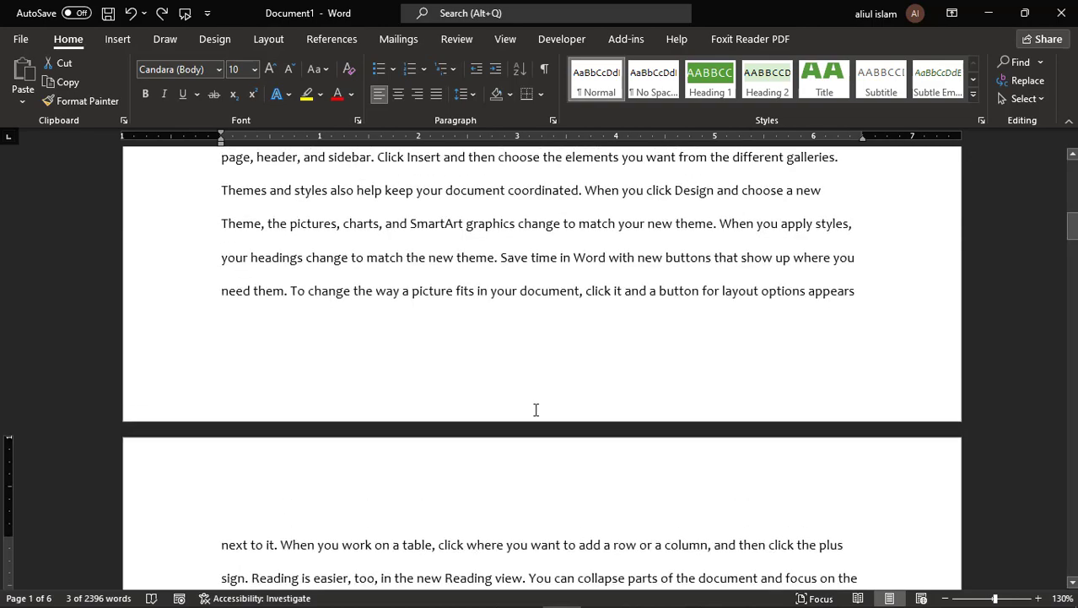
scroll(534, 406, "up", 3)
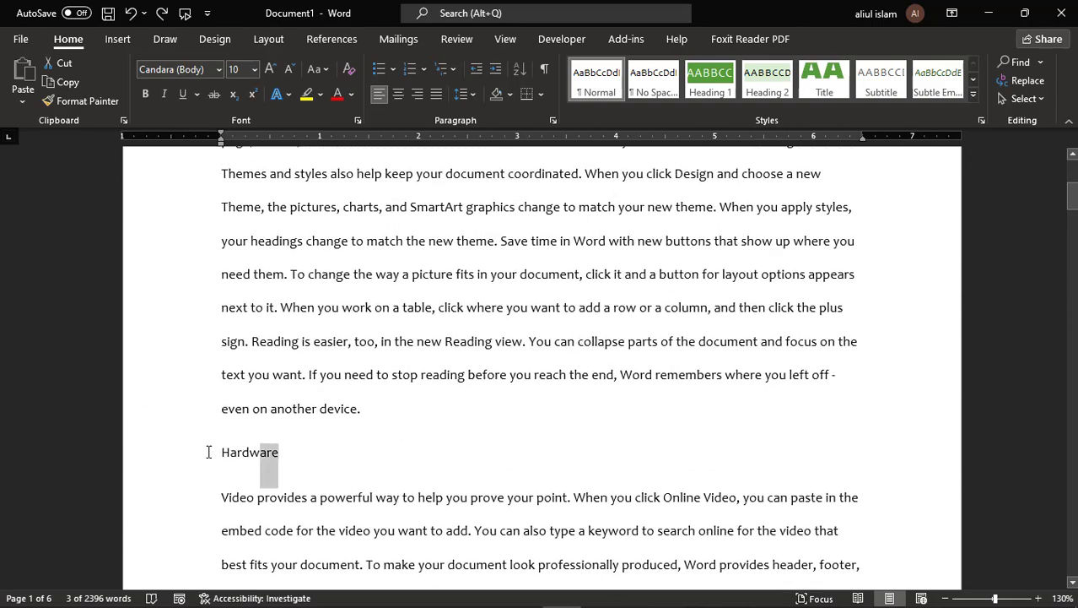
scroll(549, 397, "up", 5)
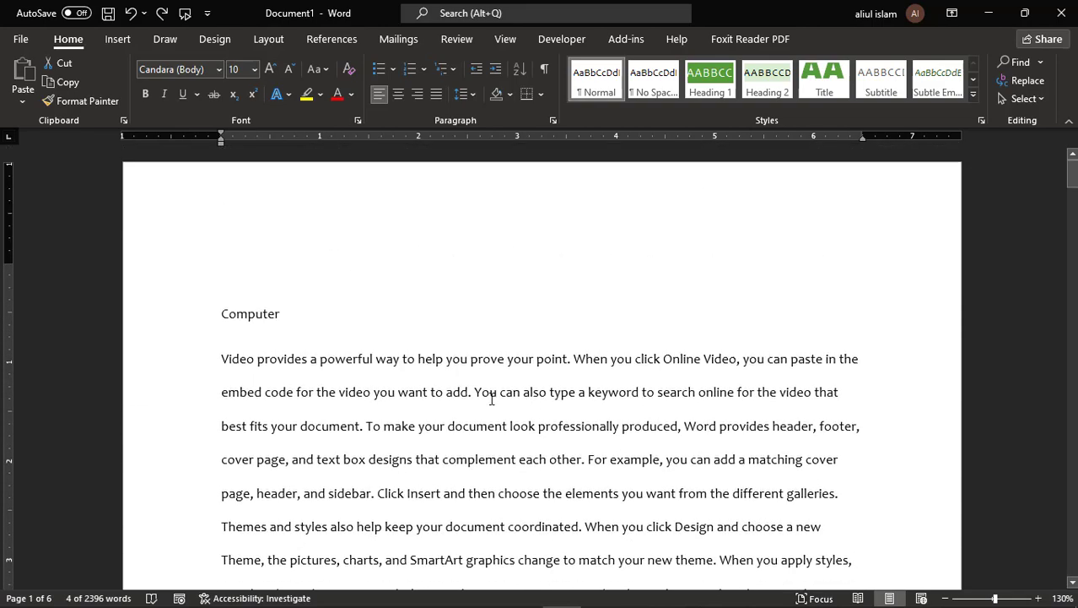
left_click_drag(294, 316, 221, 316)
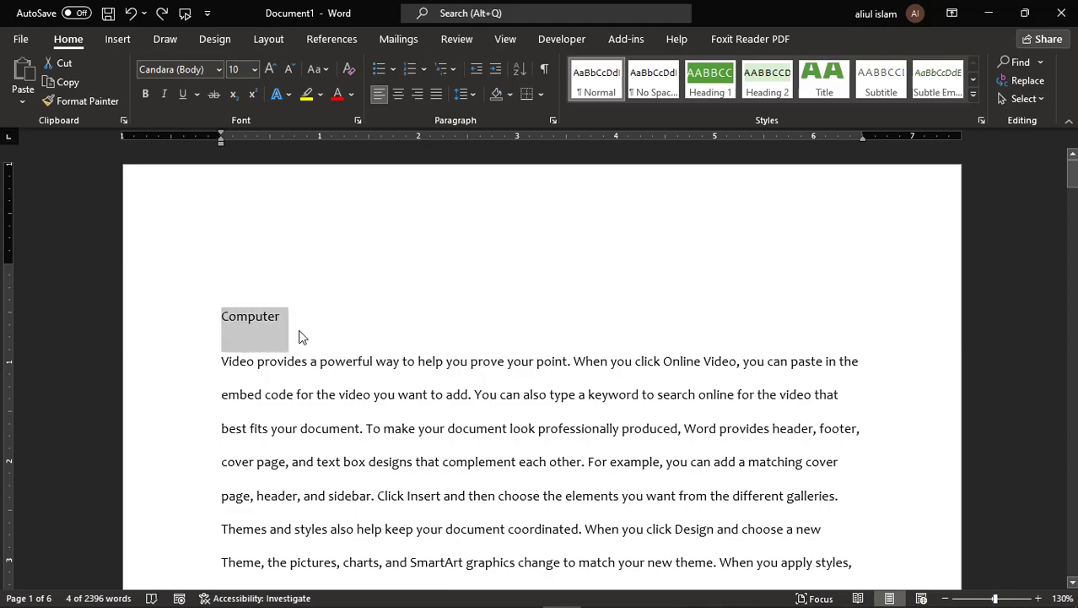
scroll(591, 401, "down", 7)
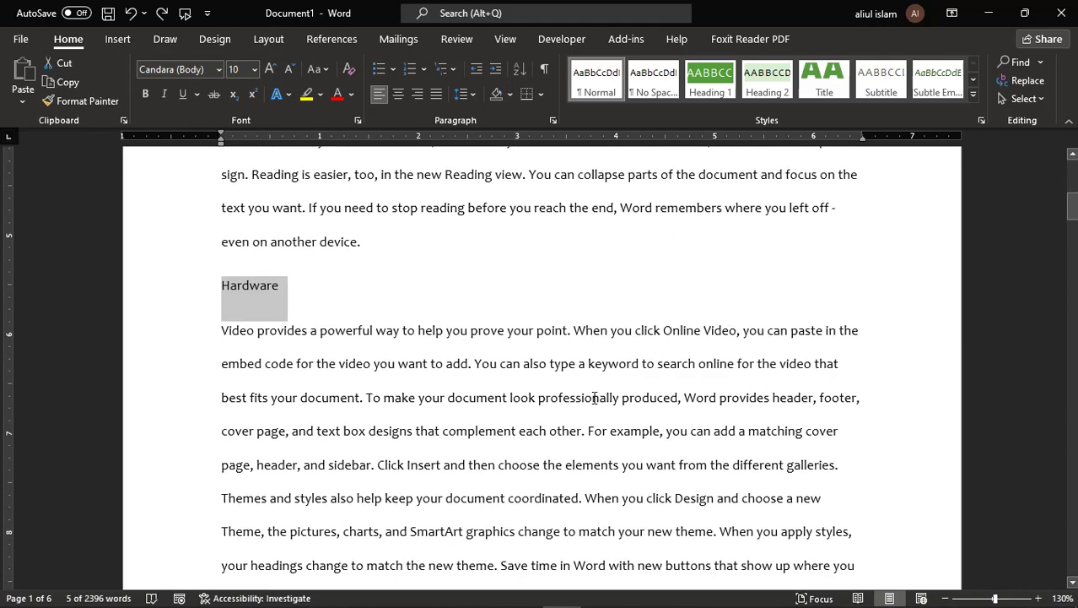
scroll(595, 396, "down", 10)
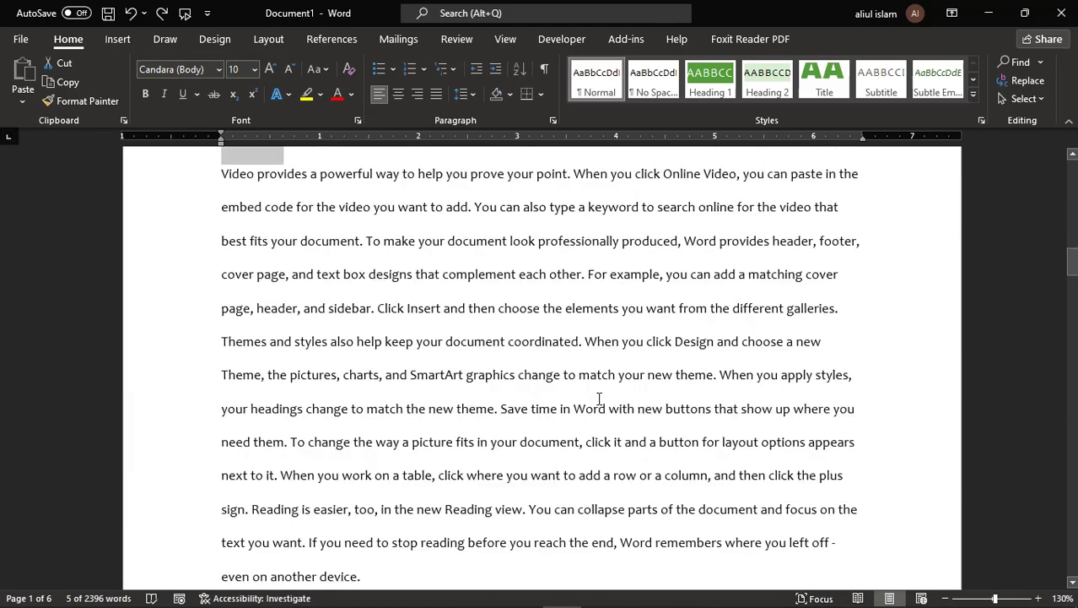
scroll(599, 399, "down", 10)
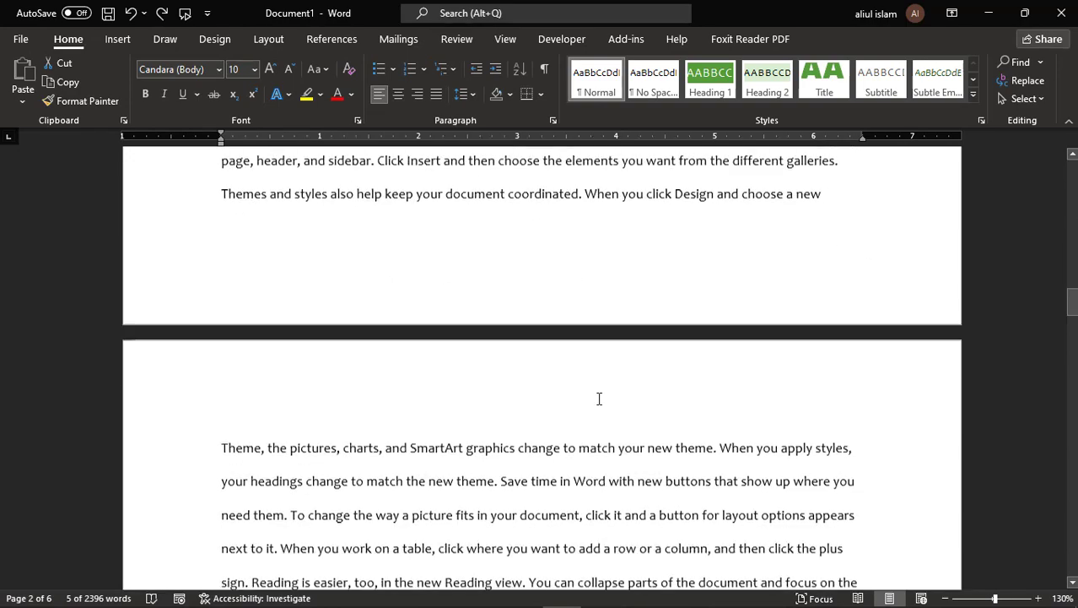
scroll(600, 398, "down", 10)
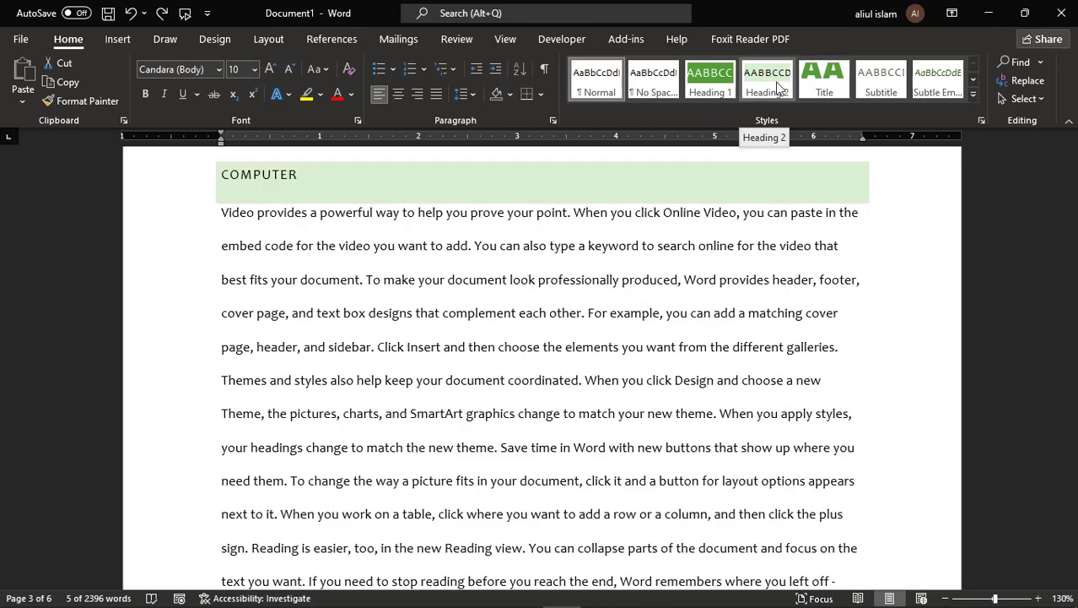
left_click(775, 84)
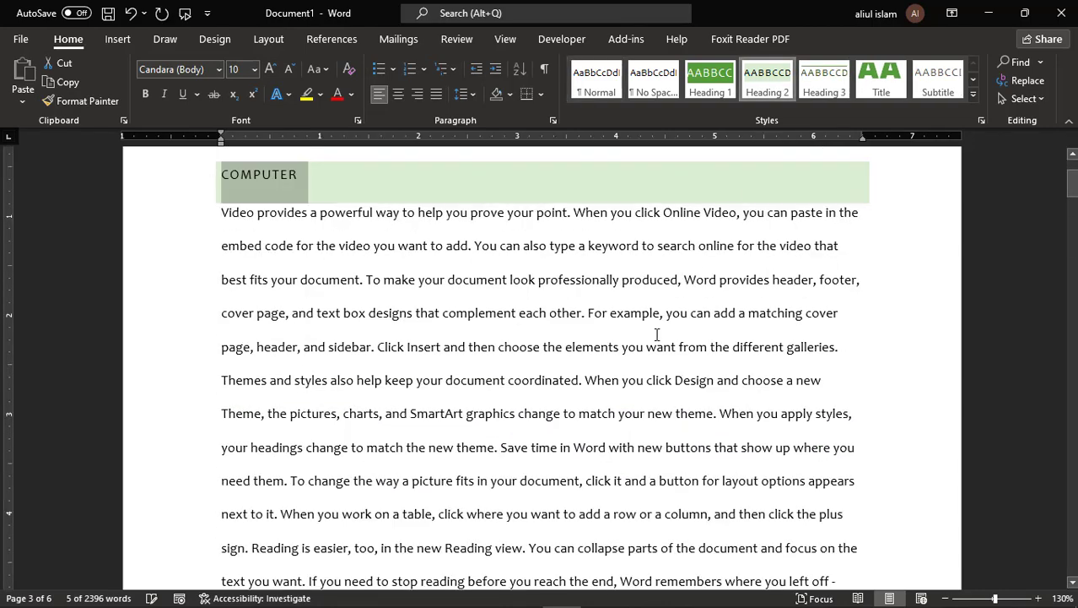
- Confirm SOFTWARE and KEYBOARD now show as Heading 2, then return to the blank line above COMPUTER
scroll(666, 342, "down", 8)
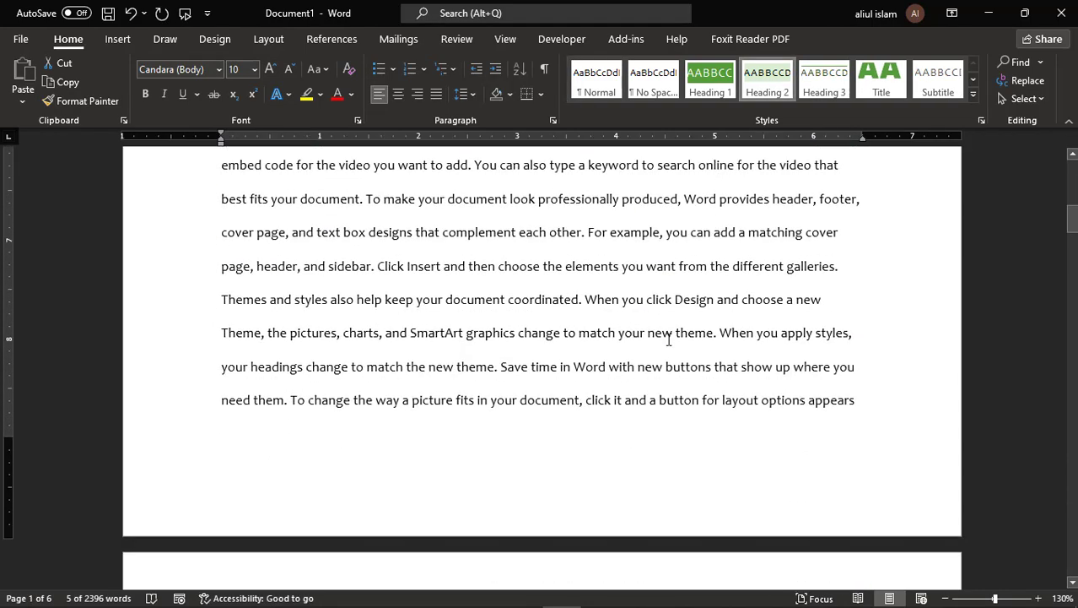
scroll(669, 339, "down", 5)
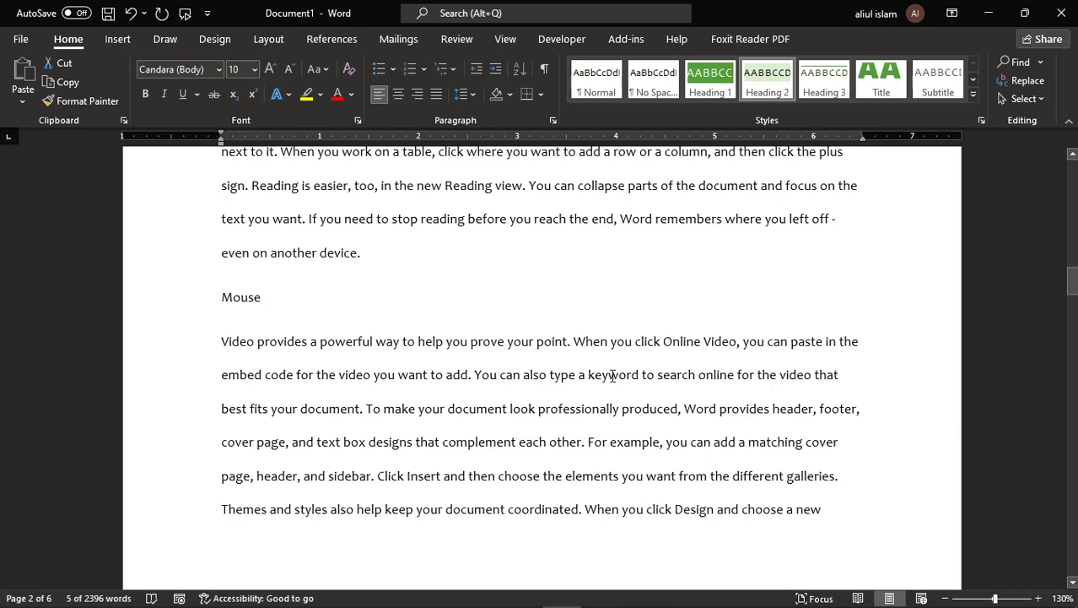
scroll(612, 375, "down", 17)
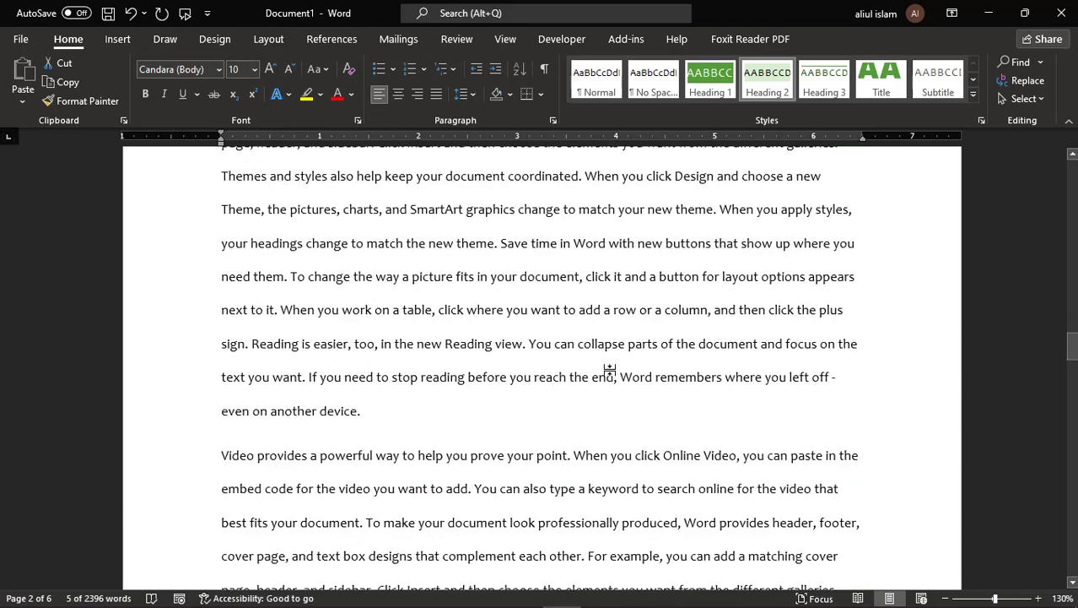
scroll(611, 370, "down", 5)
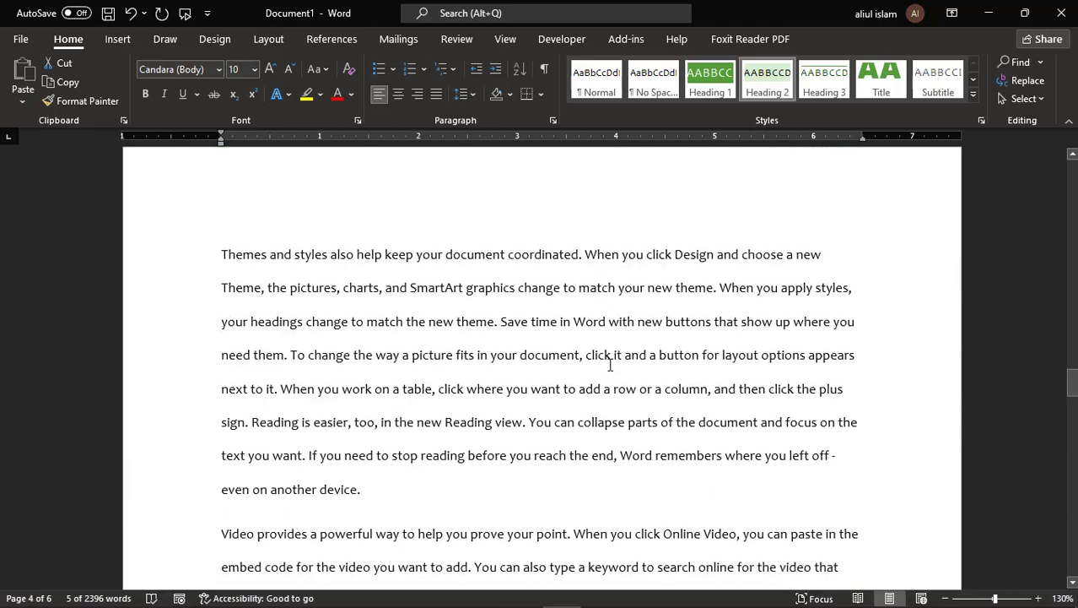
scroll(625, 263, "up", 16)
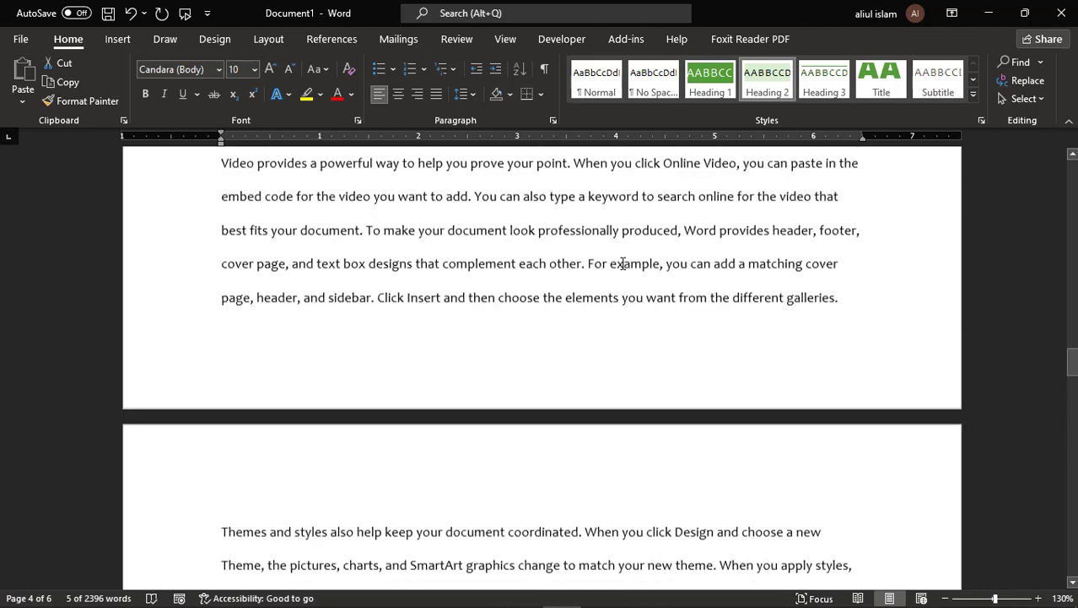
left_click_drag(1072, 329, 1072, 174)
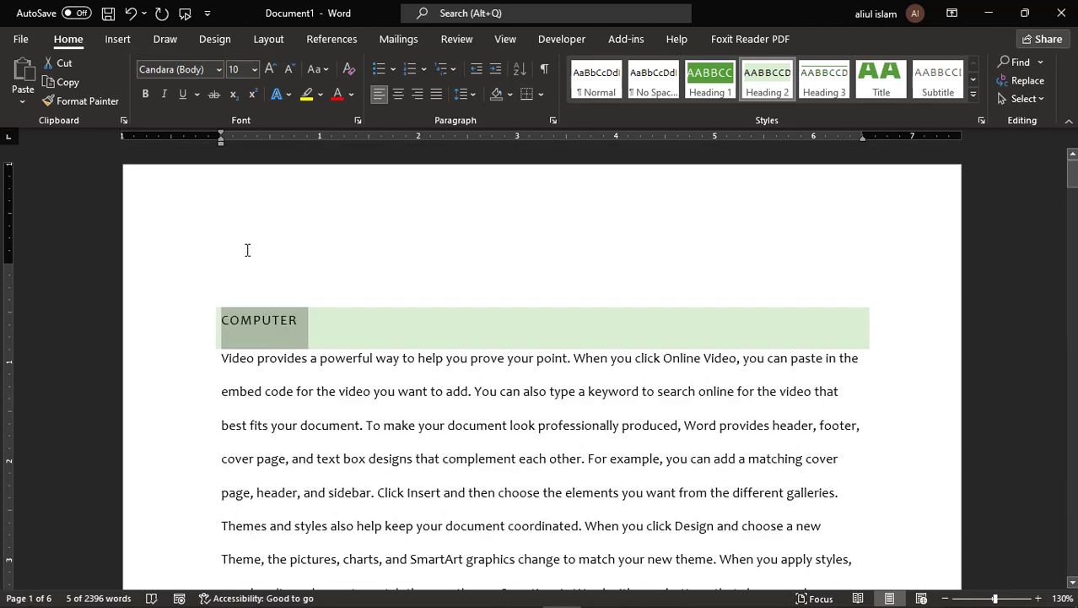
left_click(231, 276)
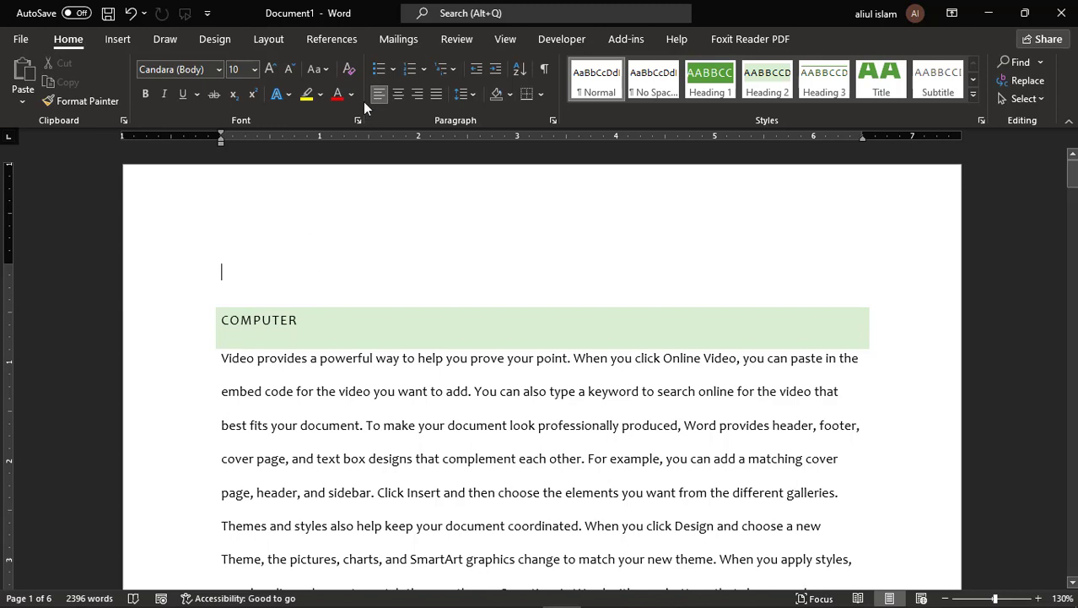
- Insert an Automatic Table 1 table of contents from the References tab at the document start
left_click(335, 39)
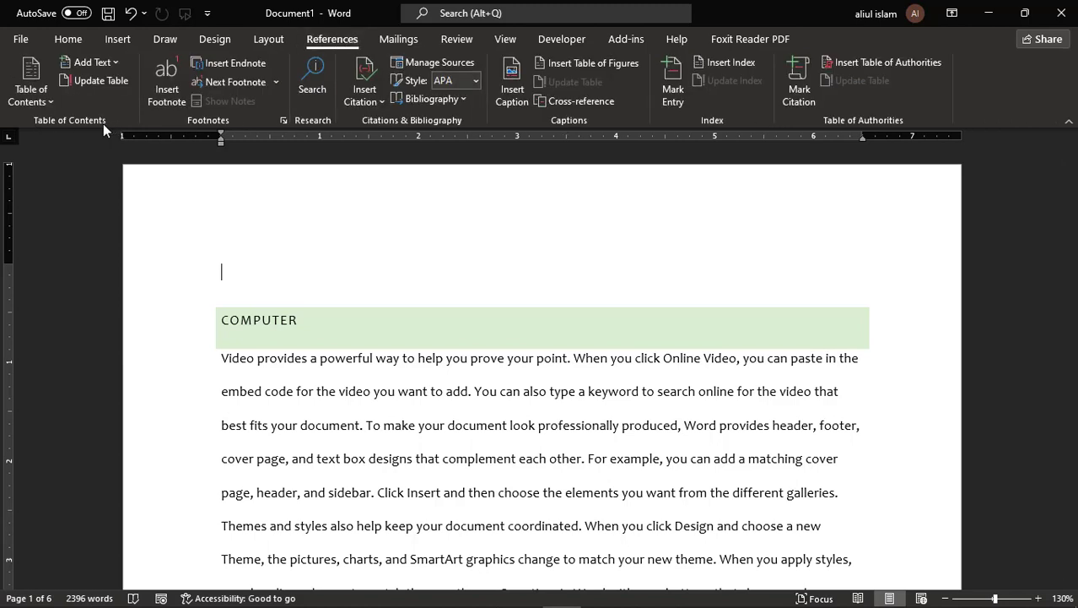
left_click(31, 84)
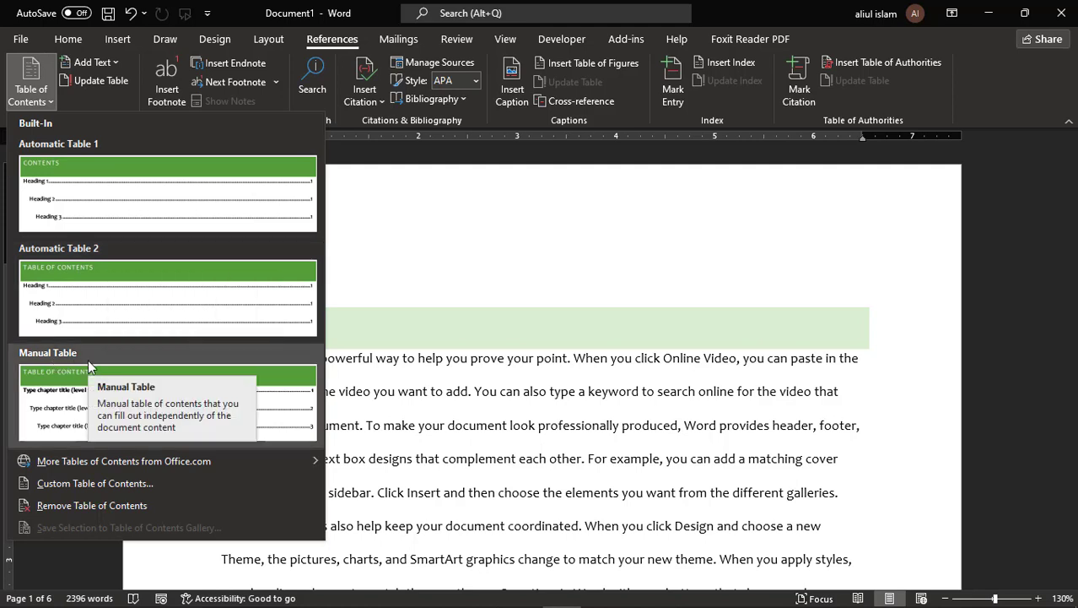
left_click(132, 193)
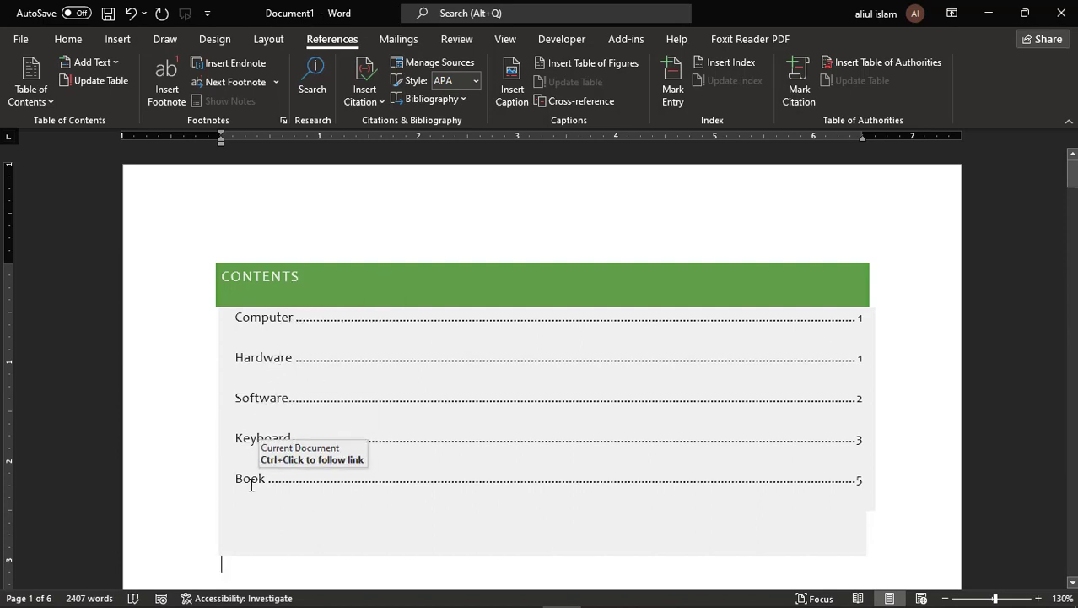
scroll(741, 494, "down", 15)
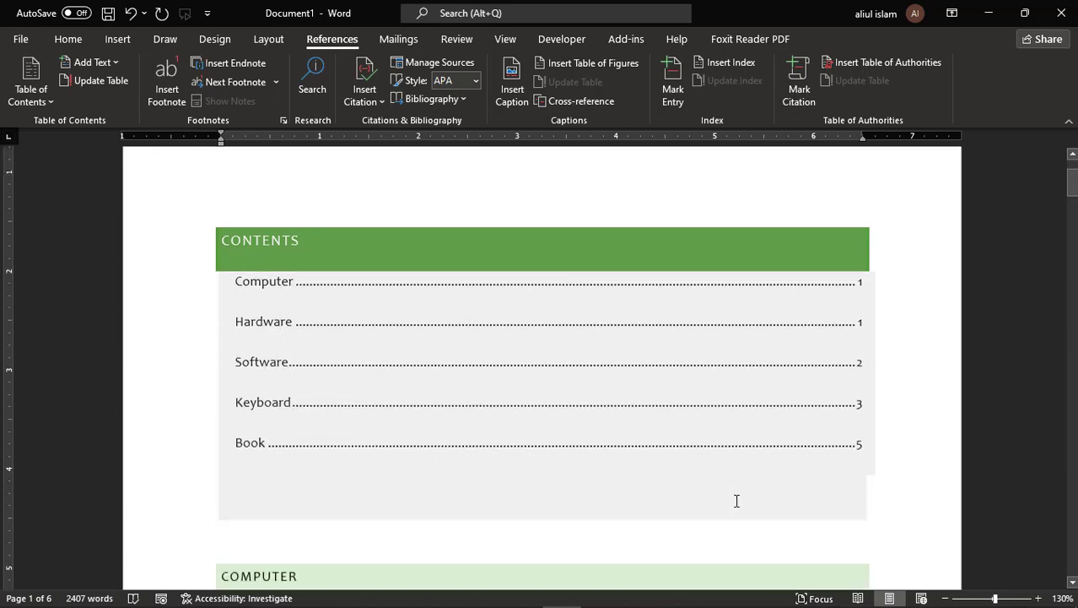
scroll(737, 499, "down", 15)
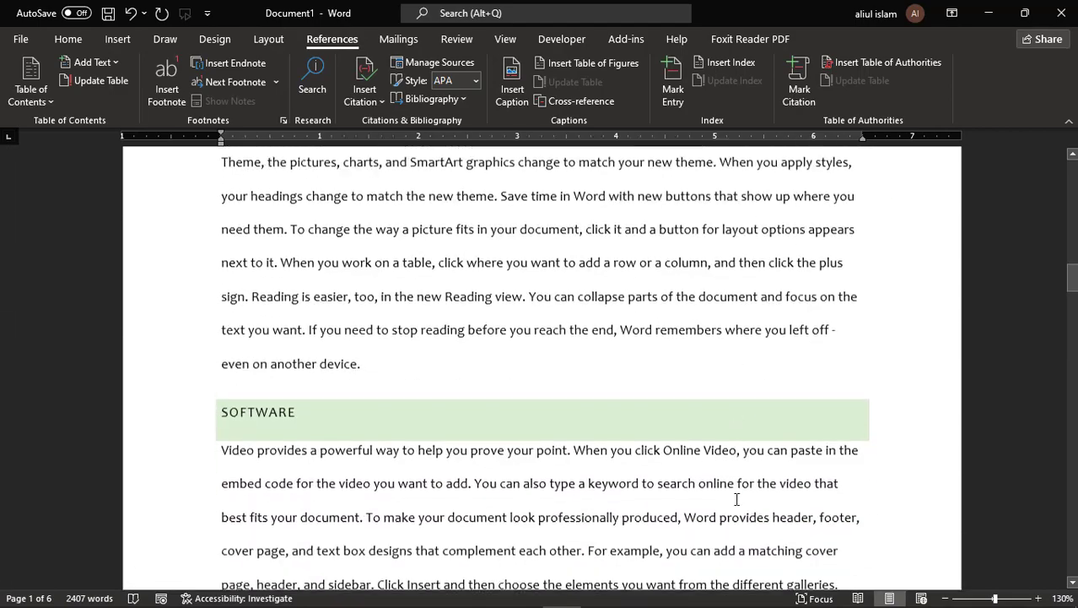
scroll(617, 486, "down", 6)
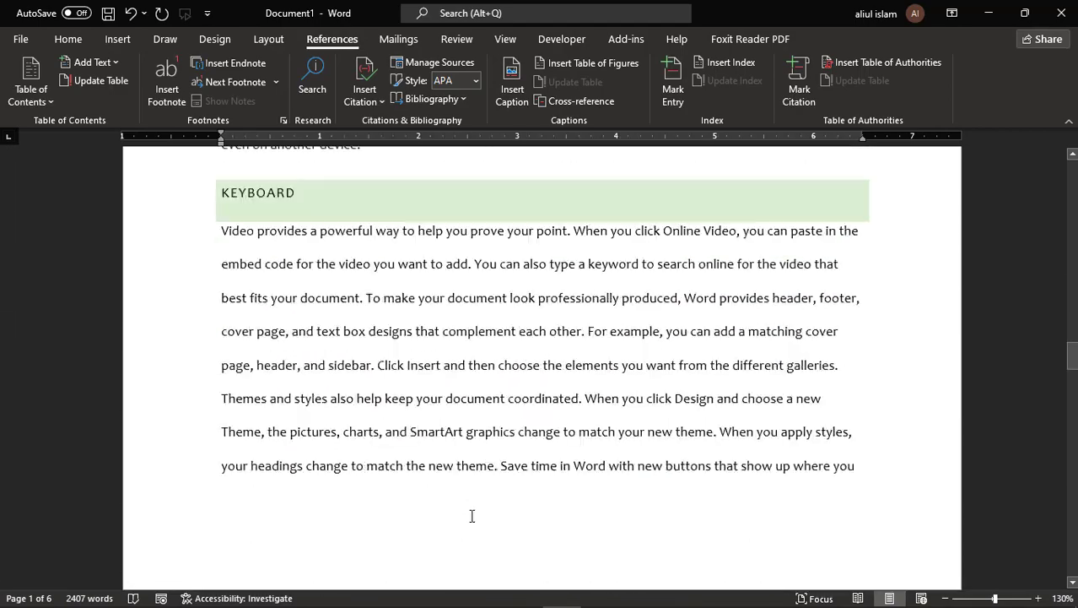
scroll(460, 475, "down", 15)
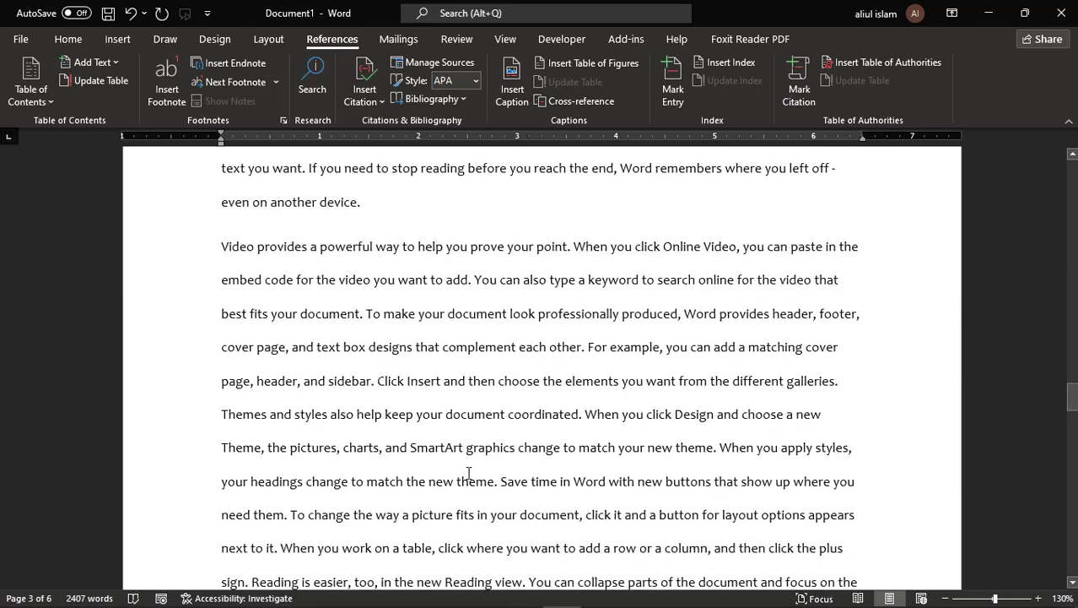
scroll(468, 473, "down", 18)
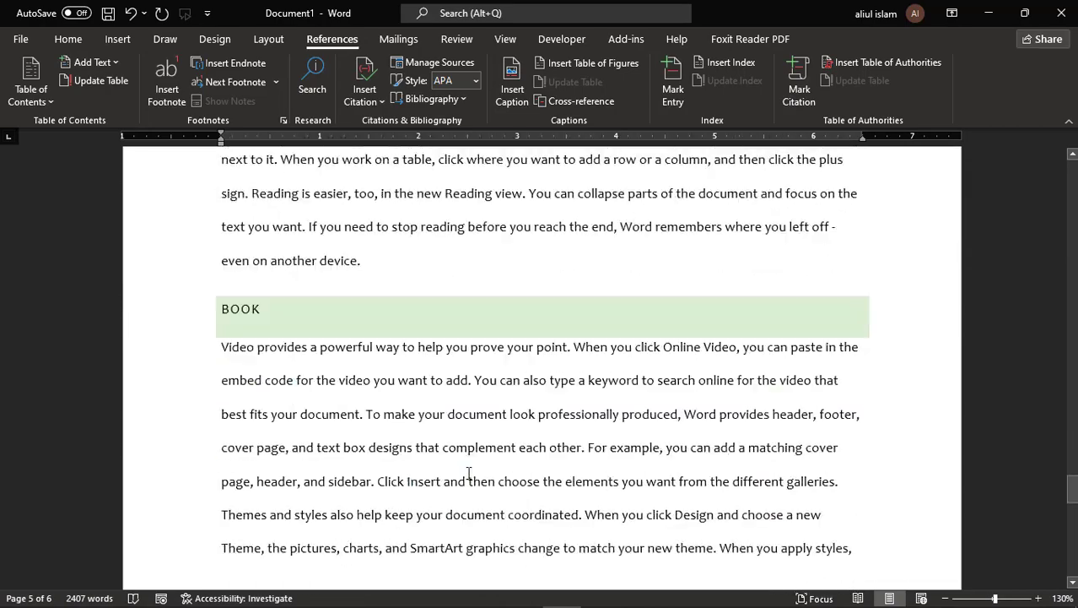
scroll(469, 473, "down", 18)
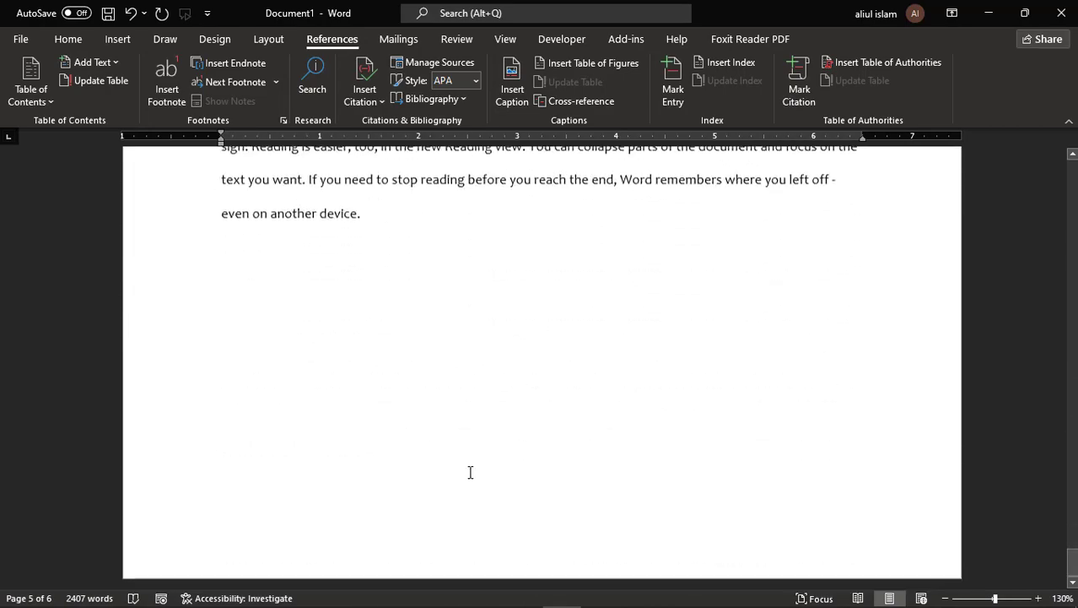
scroll(470, 475, "down", 12)
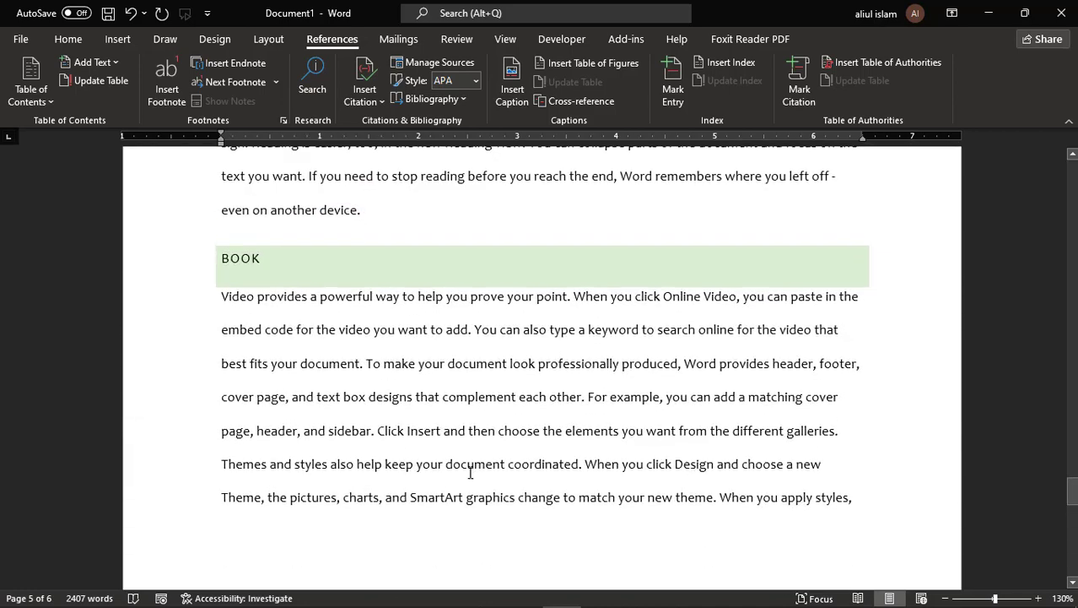
scroll(253, 420, "up", 3)
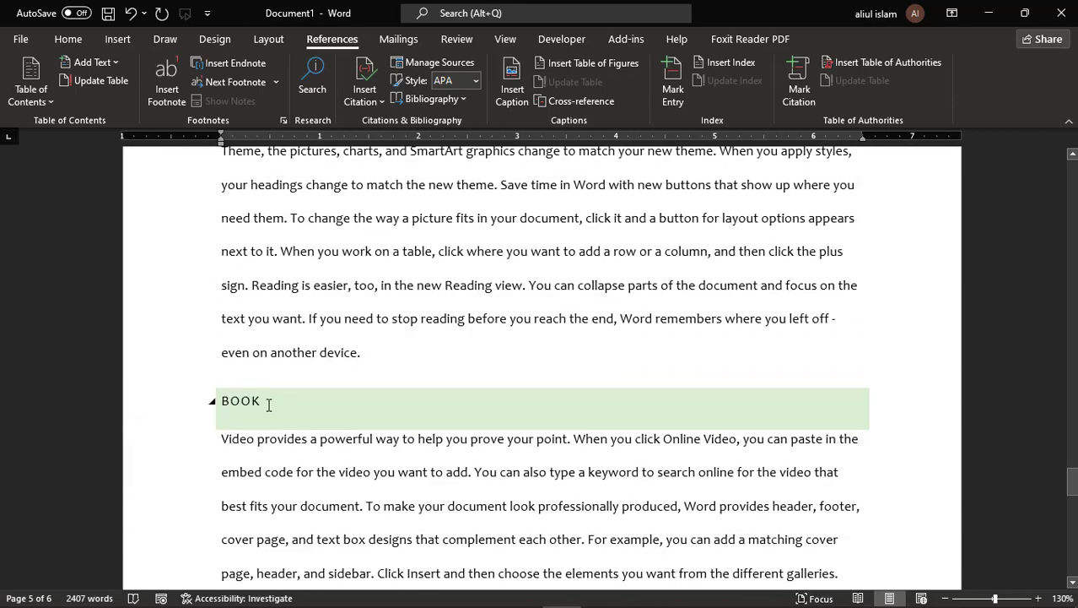
- Replace the BOOK heading on page 5 with SPEKER and return to the top of the document
left_click(282, 401)
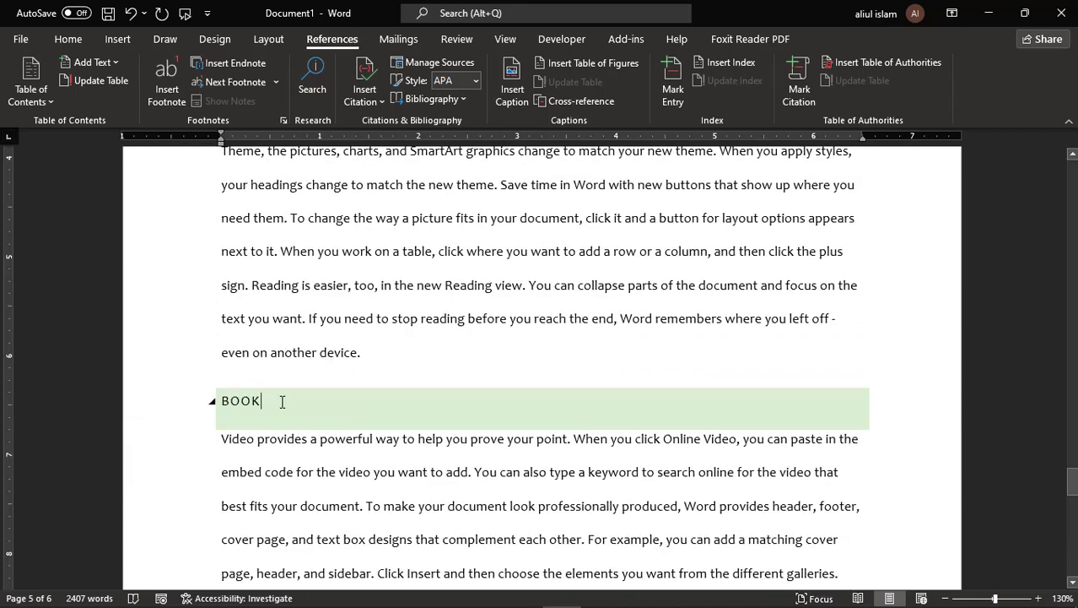
key("BackSpace")
key("BackSpace")
key("BackSpace")
key("BackSpace")
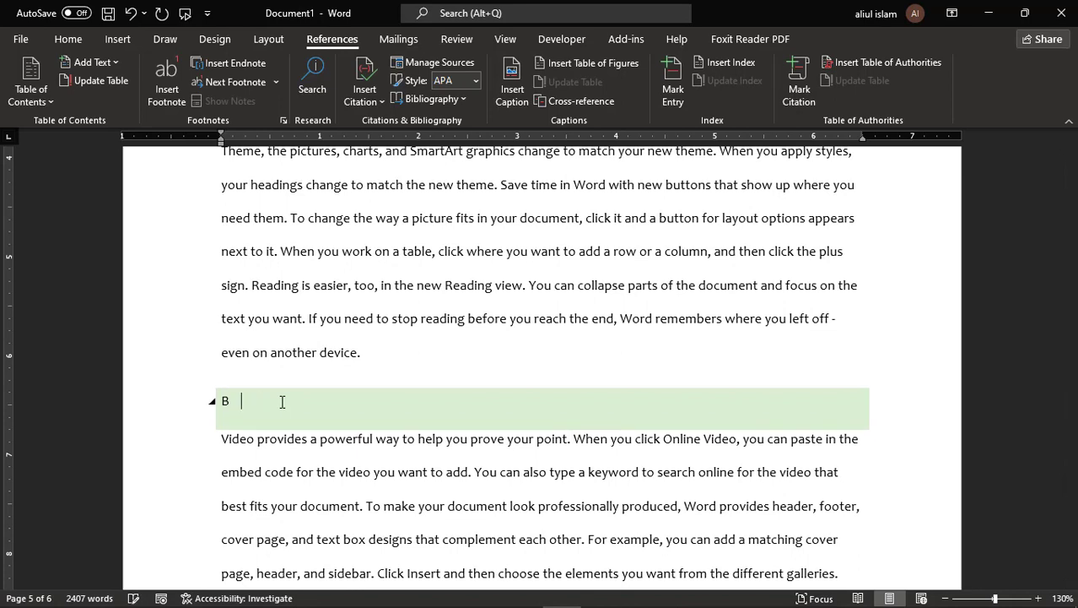
type("SPEKER")
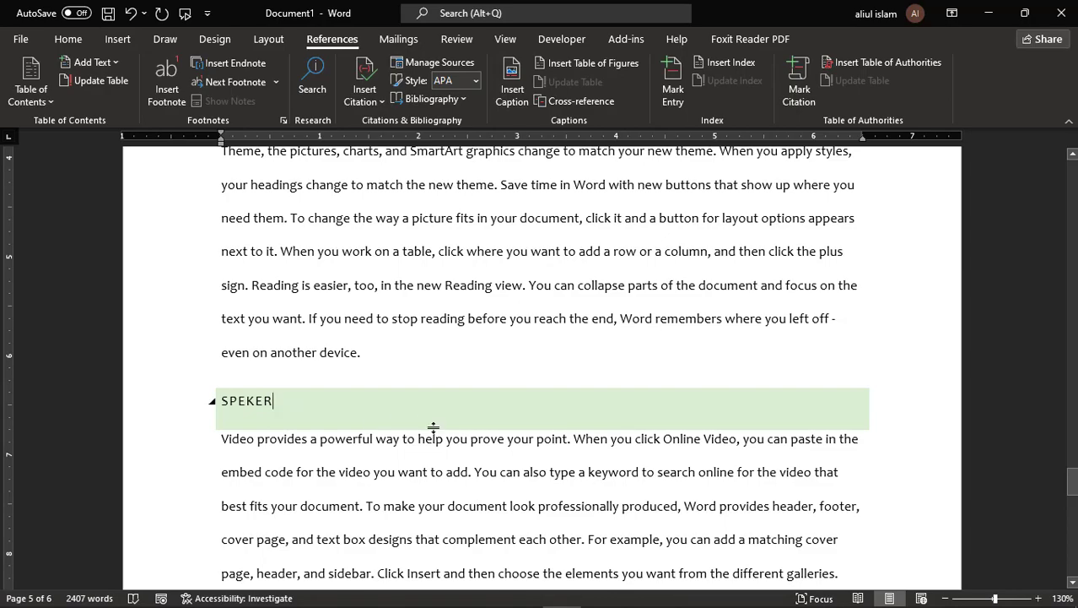
scroll(471, 379, "up", 3)
scroll(471, 379, "down", 3)
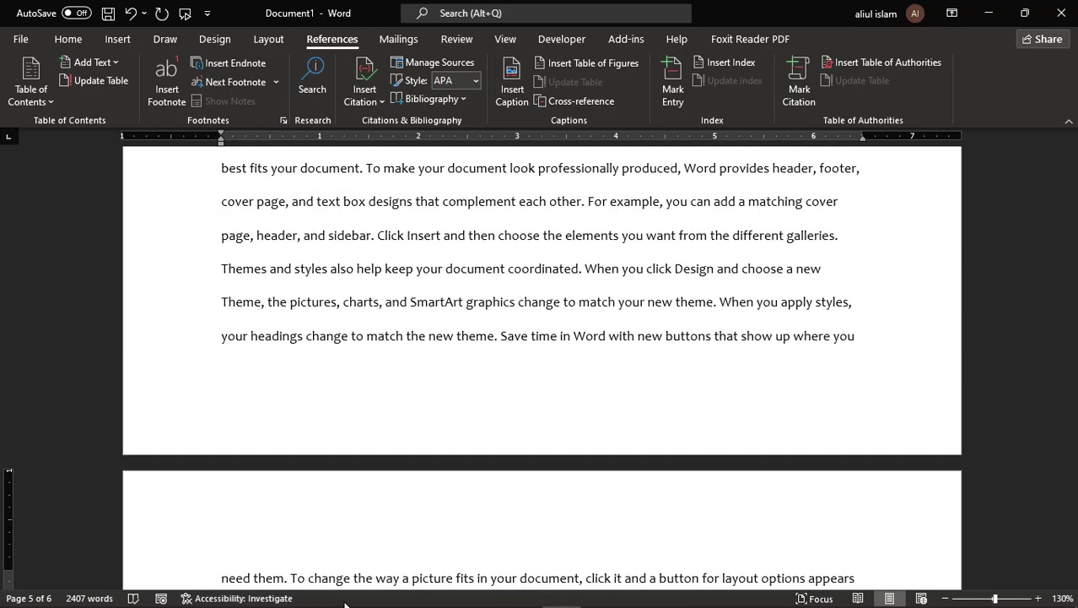
left_click_drag(1070, 432, 1071, 174)
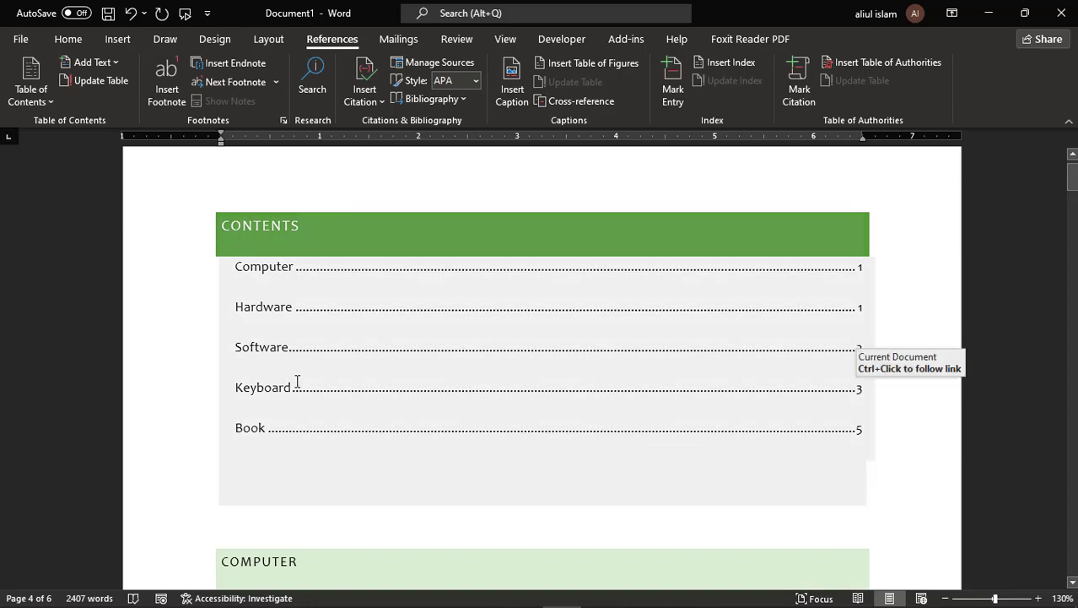
- Update the table of contents so its last entry reads speker on page 5
left_click(252, 438)
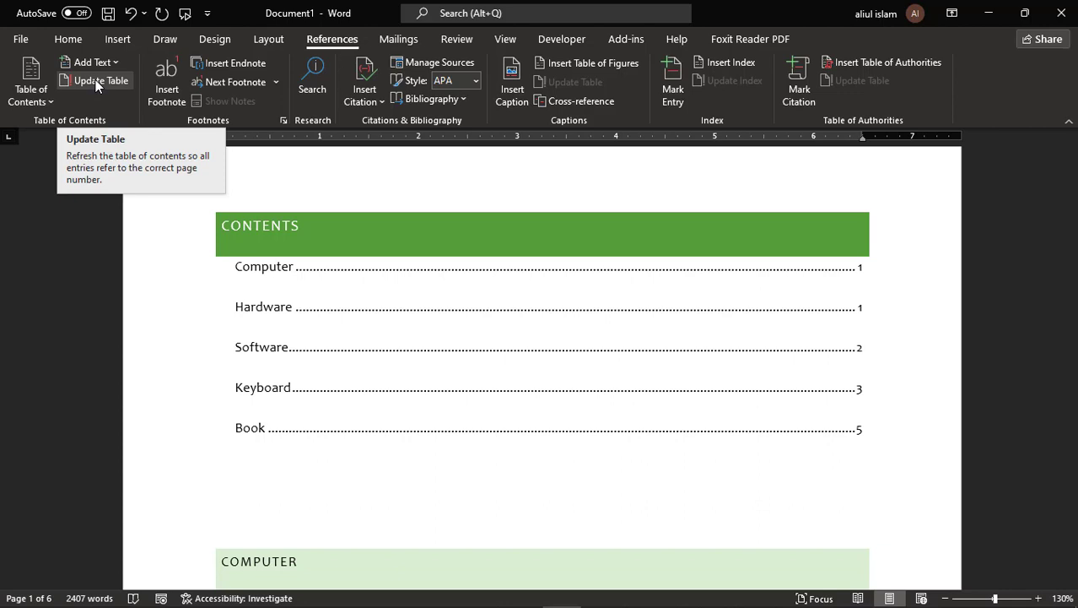
left_click(299, 246)
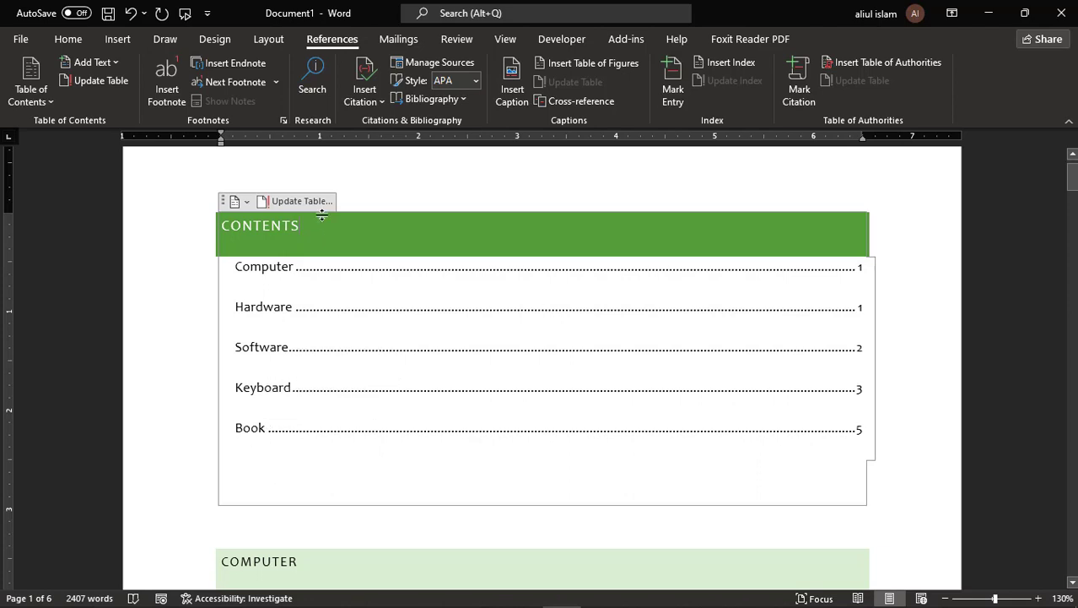
left_click(291, 202)
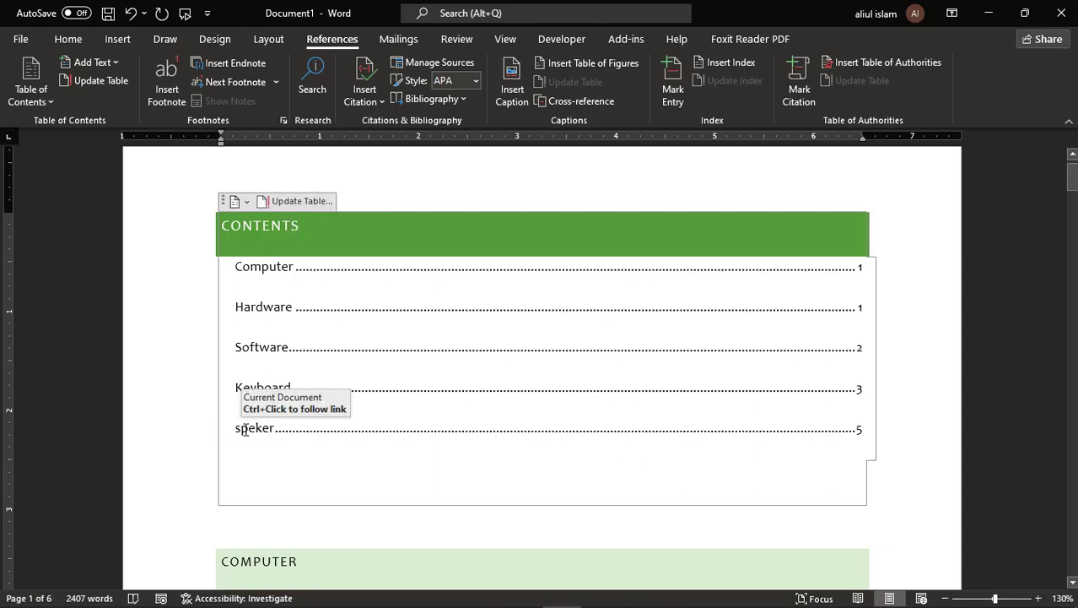
left_click_drag(236, 429, 277, 430)
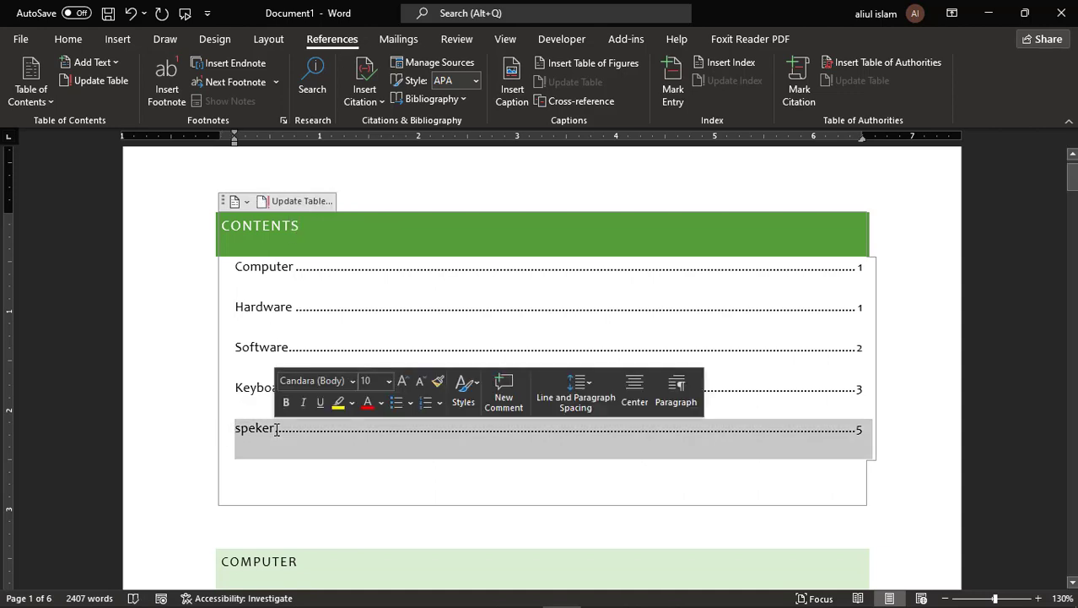
left_click(274, 433)
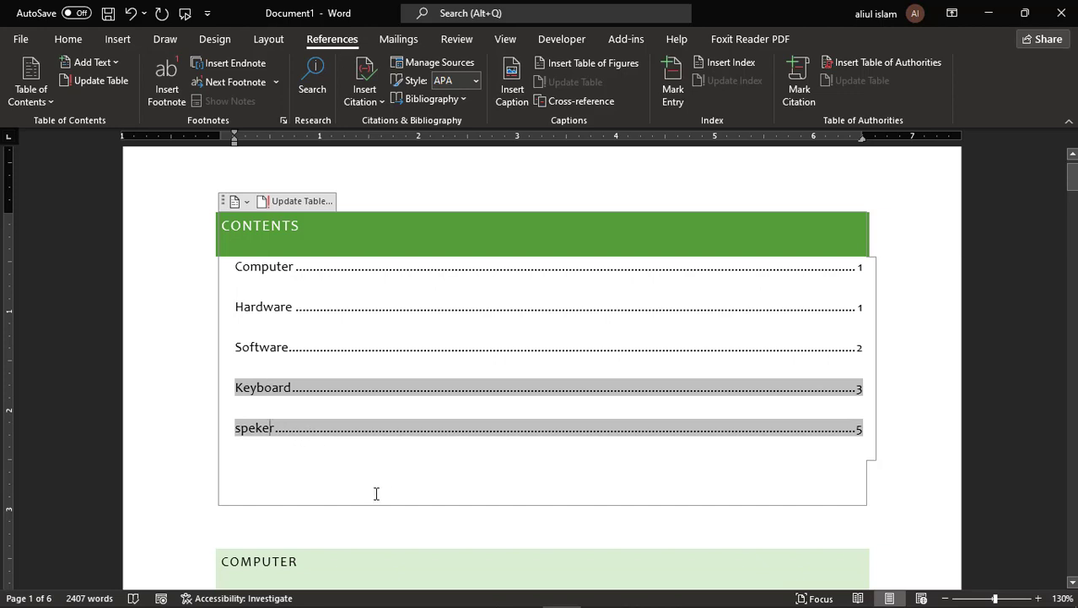
scroll(485, 466, "down", 1)
scroll(485, 466, "down", 3)
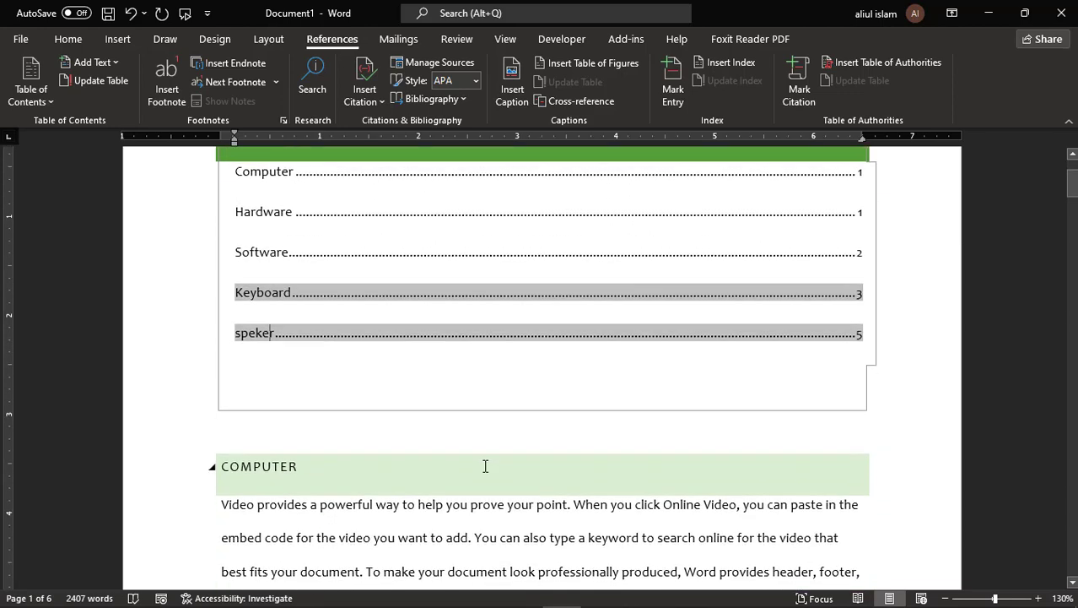
scroll(483, 465, "up", 4)
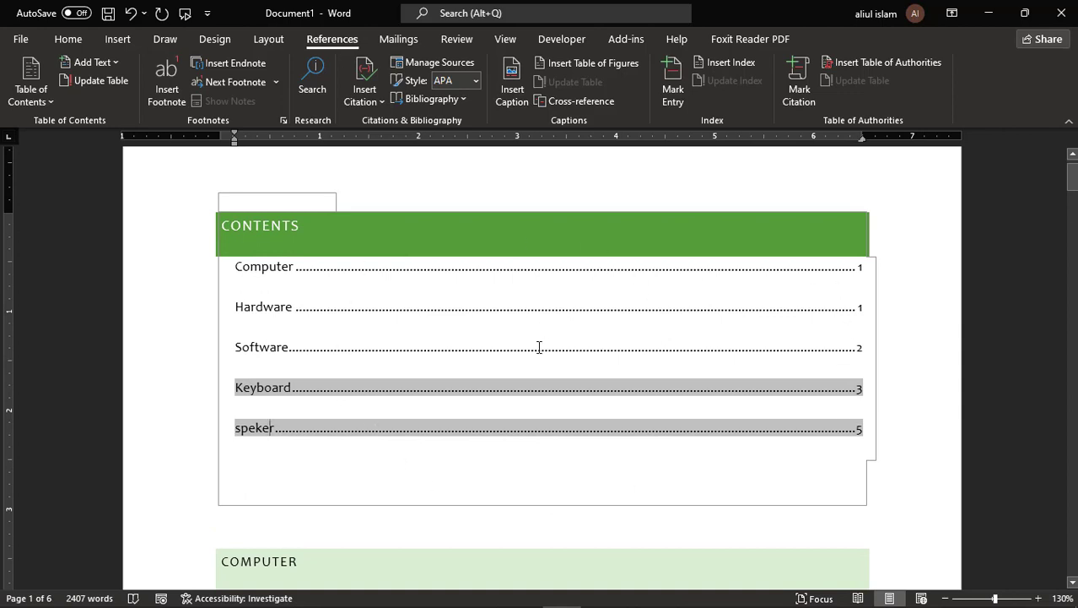
left_click(263, 270)
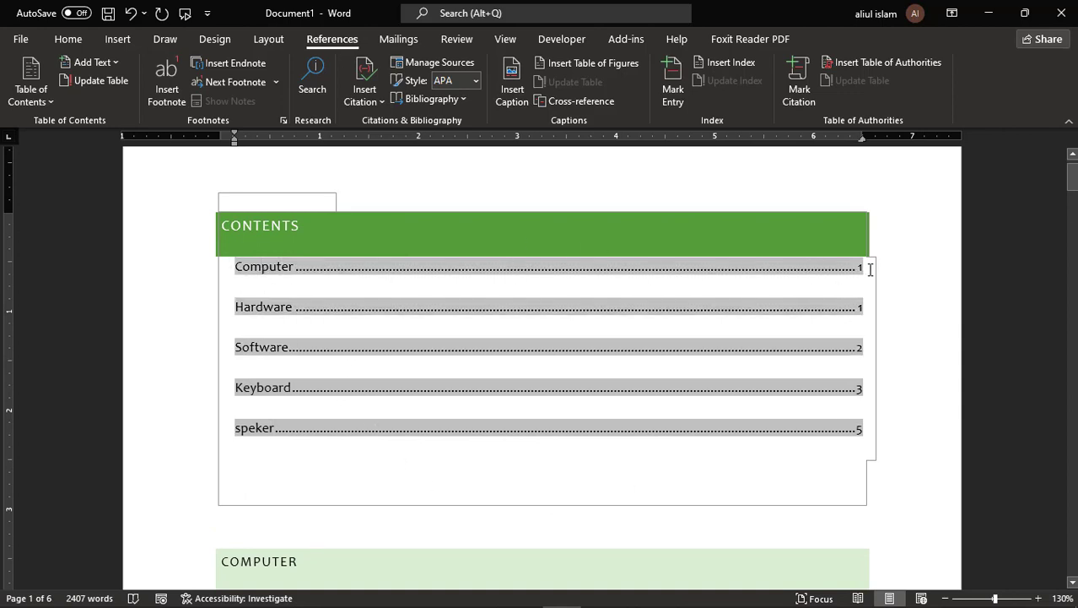
left_click(873, 242)
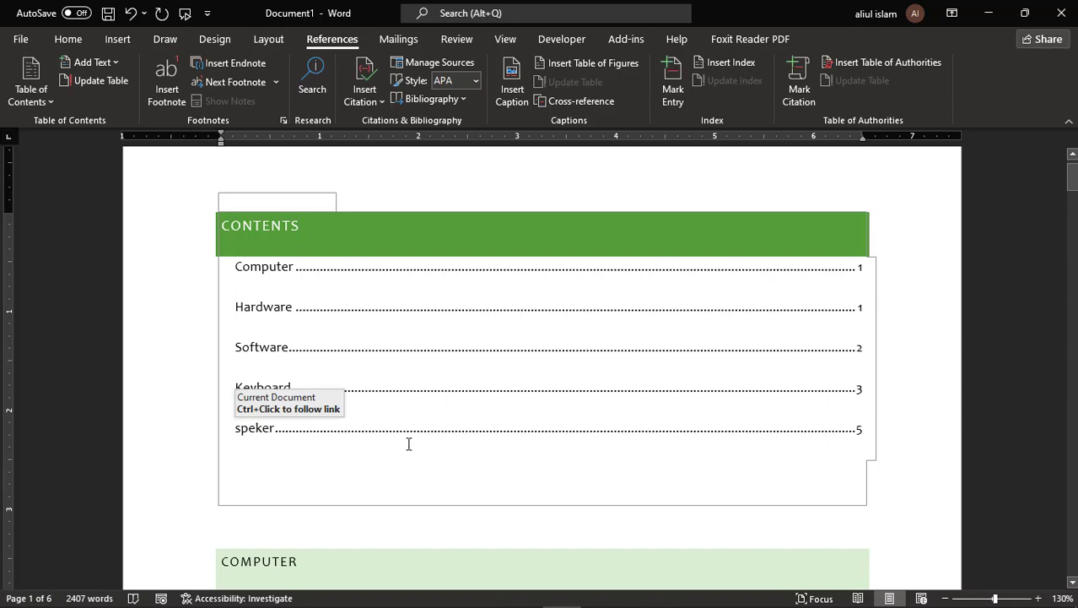
- Scroll past the contents to the COMPUTER heading and its first sample paragraph
scroll(408, 443, "down", 6)
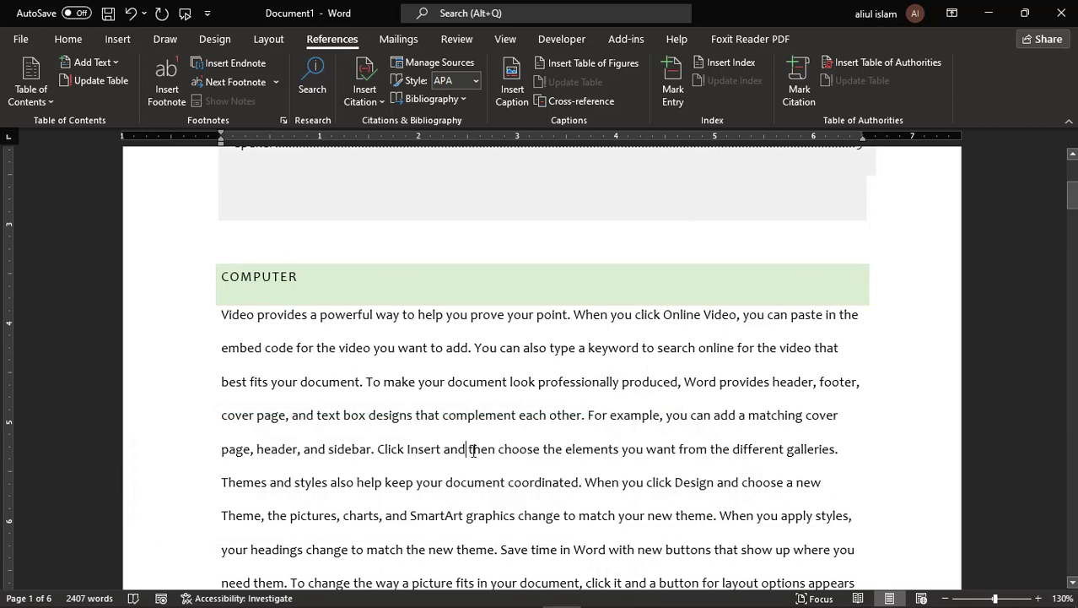
scroll(456, 456, "down", 1)
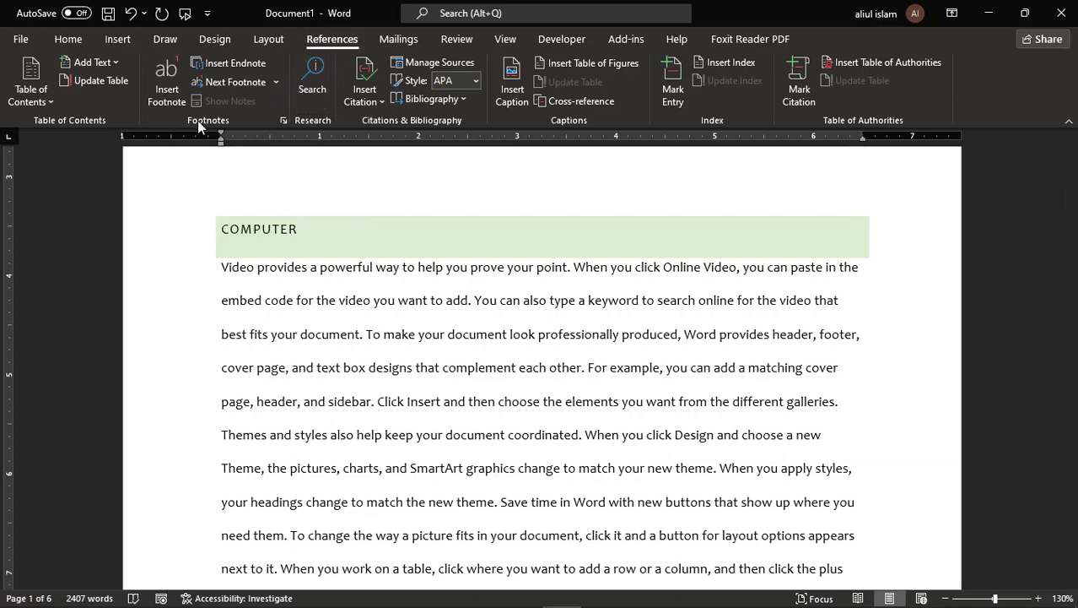
- Insert footnote 1 after 'video' with the text 'Video is a first document'
left_click(164, 80)
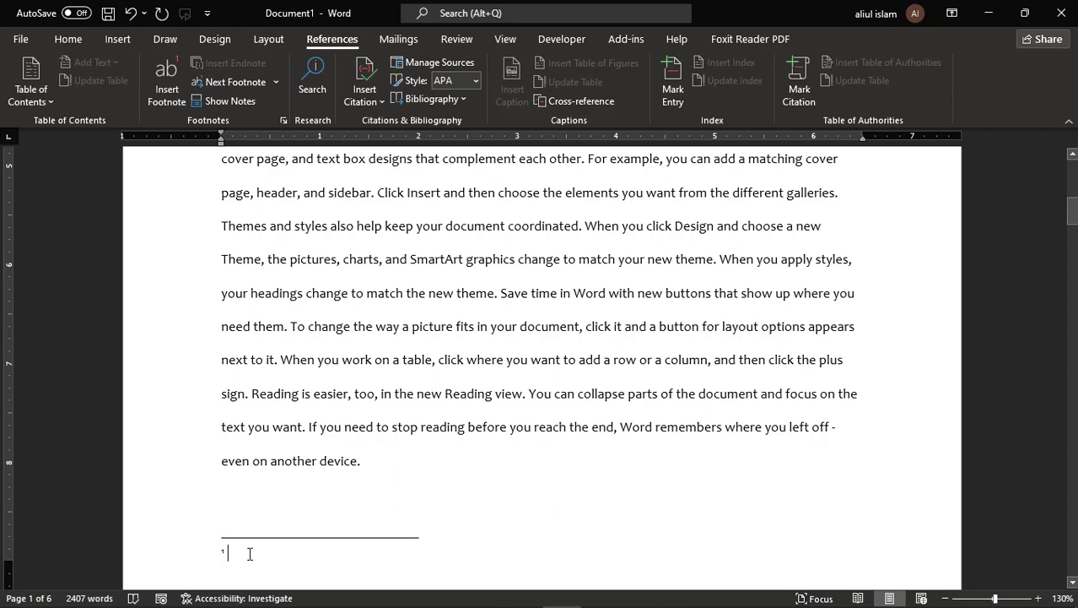
type("Vi")
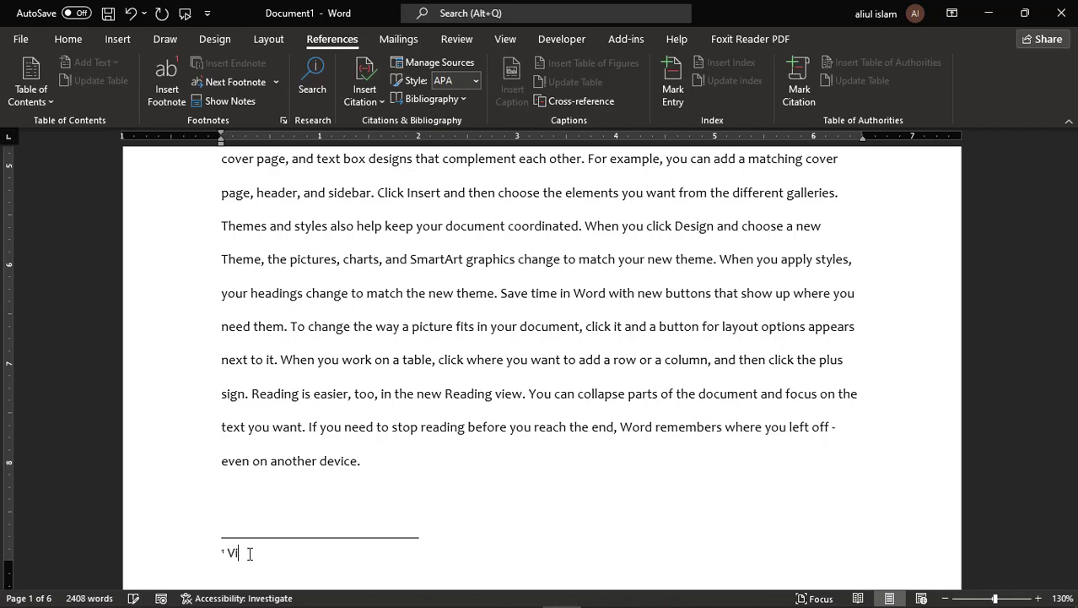
type("deo is a first document")
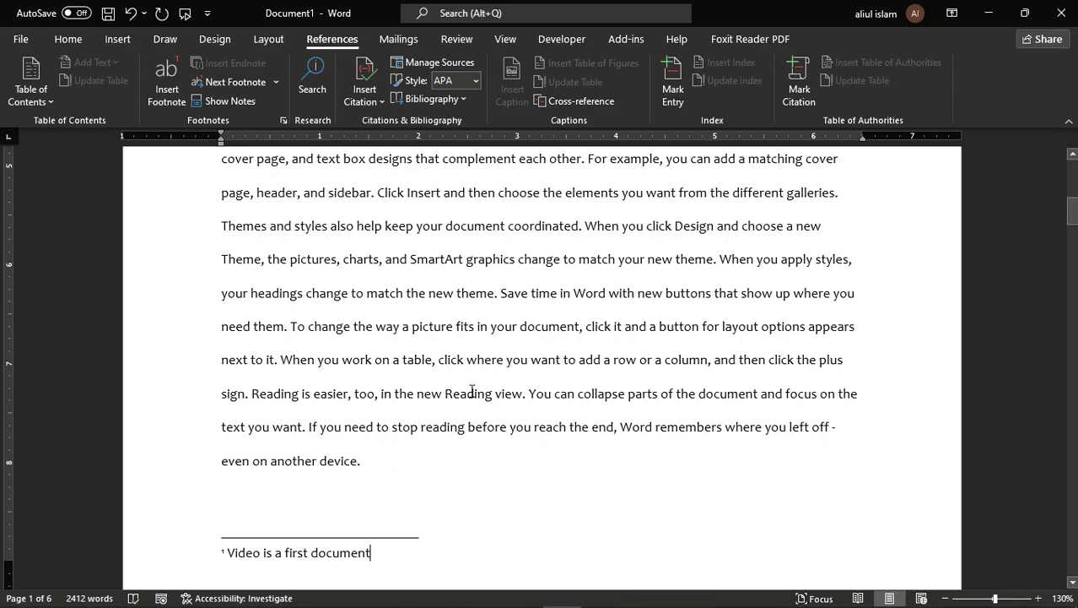
scroll(471, 384, "up", 3)
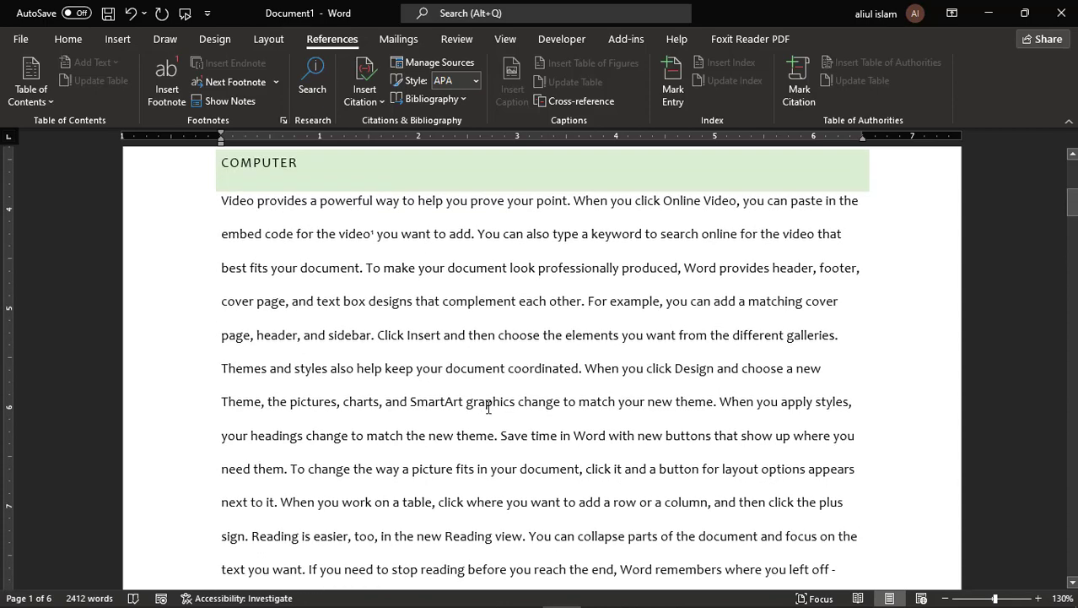
- Add footnote 2 after 'graphics' with the text 'Graphics is a photo editor'
left_click(514, 401)
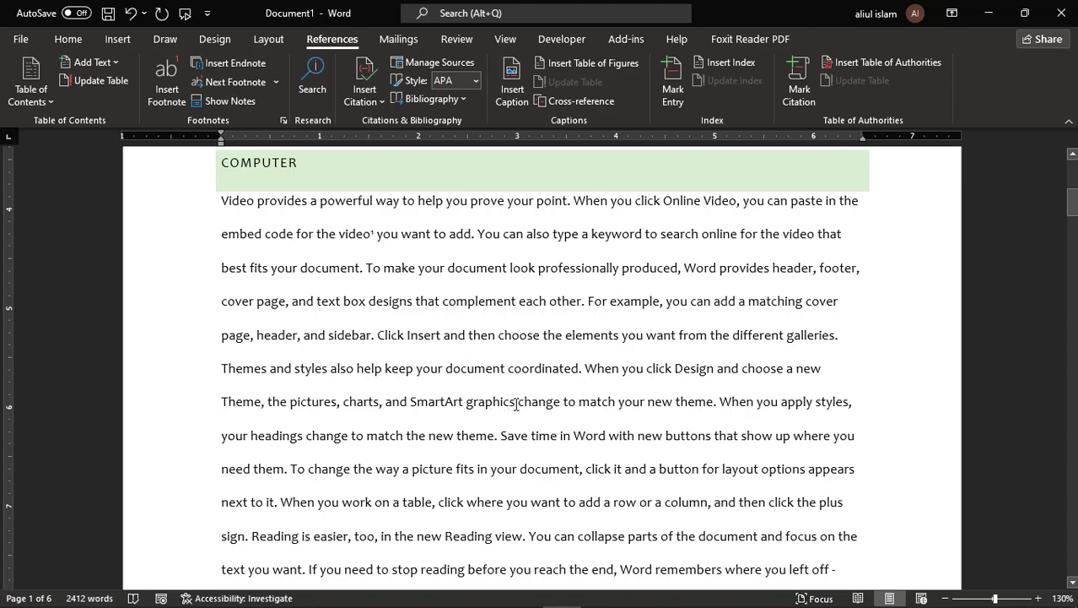
left_click(168, 101)
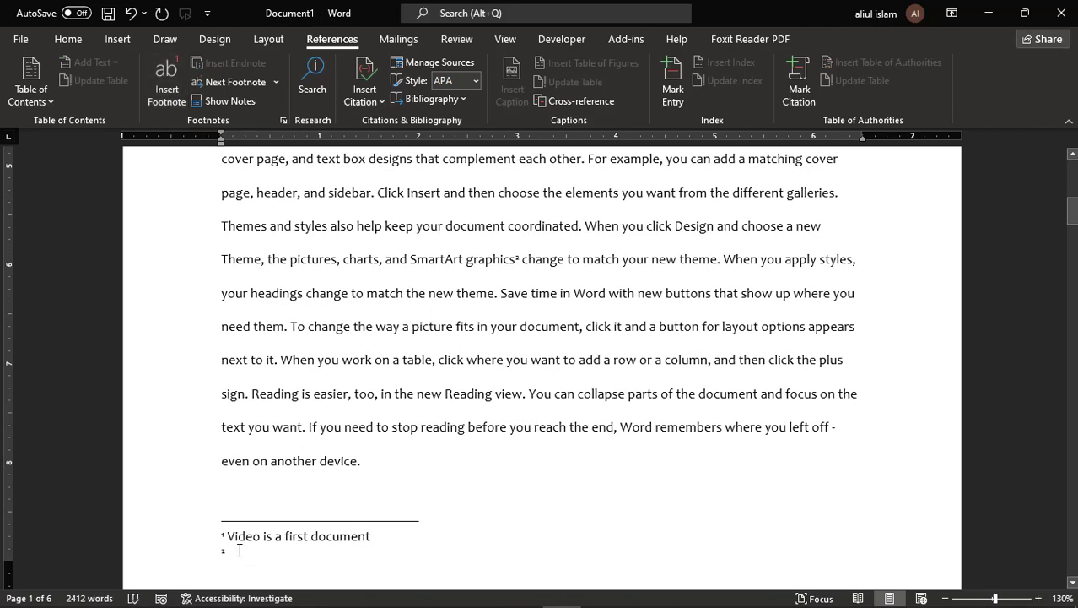
type("Graphics")
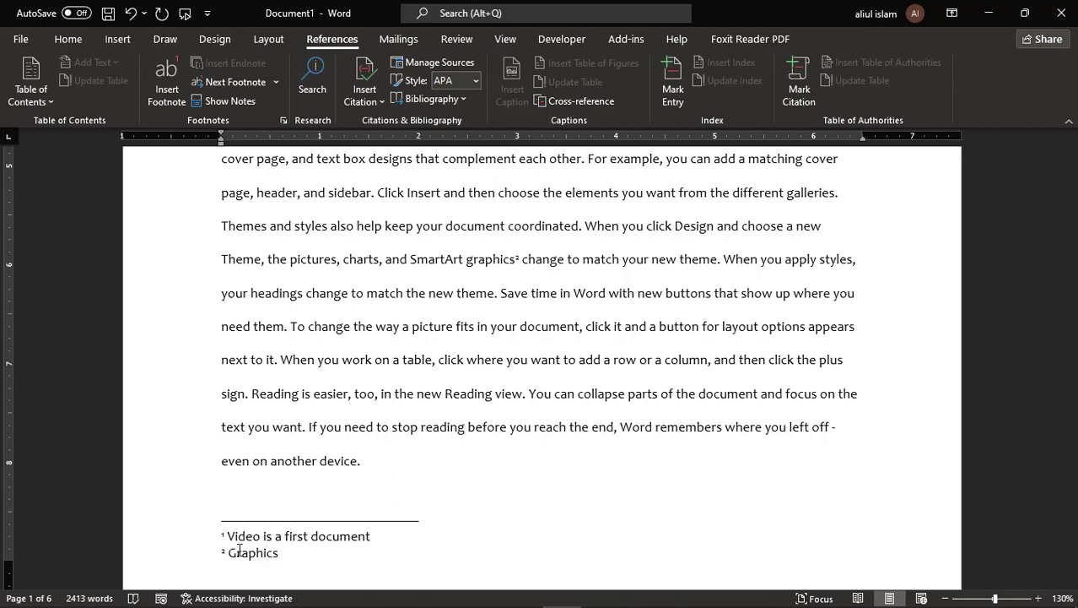
type(" is a photo editor")
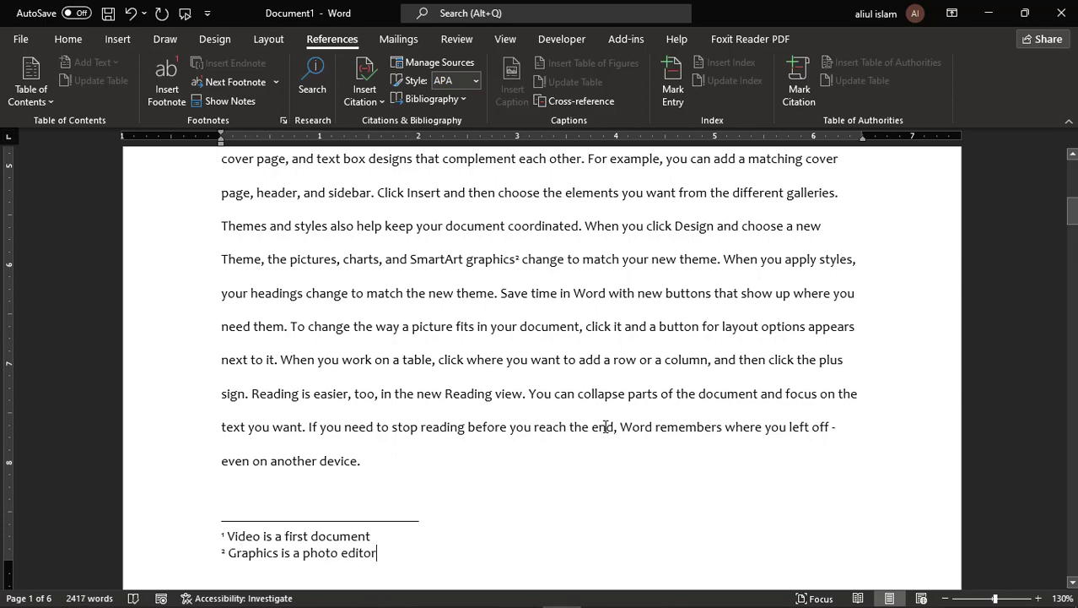
scroll(605, 426, "down", 7)
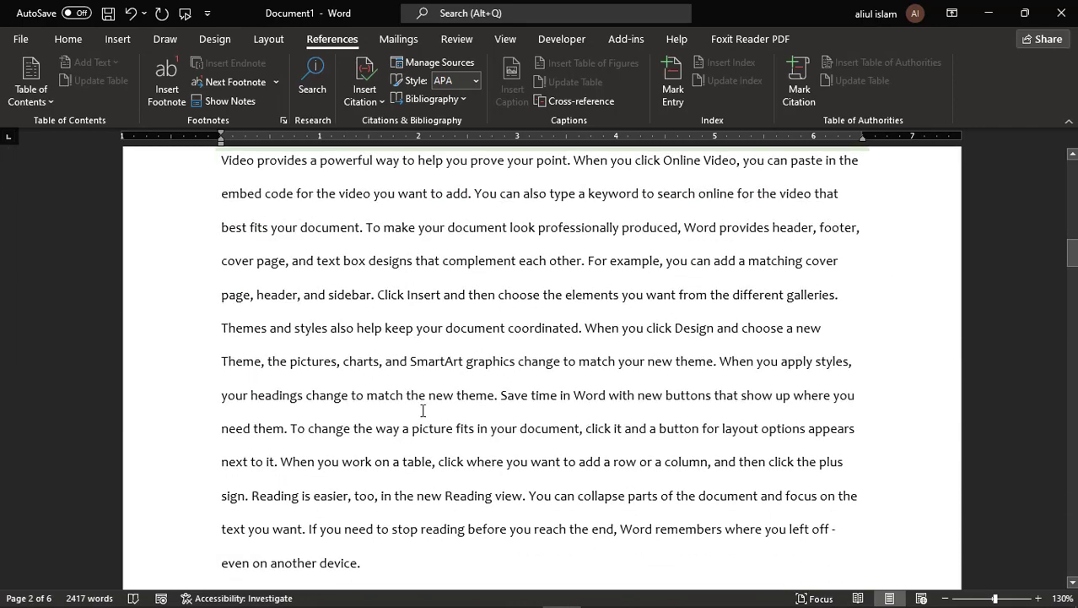
scroll(424, 418, "down", 3)
scroll(465, 422, "up", 10)
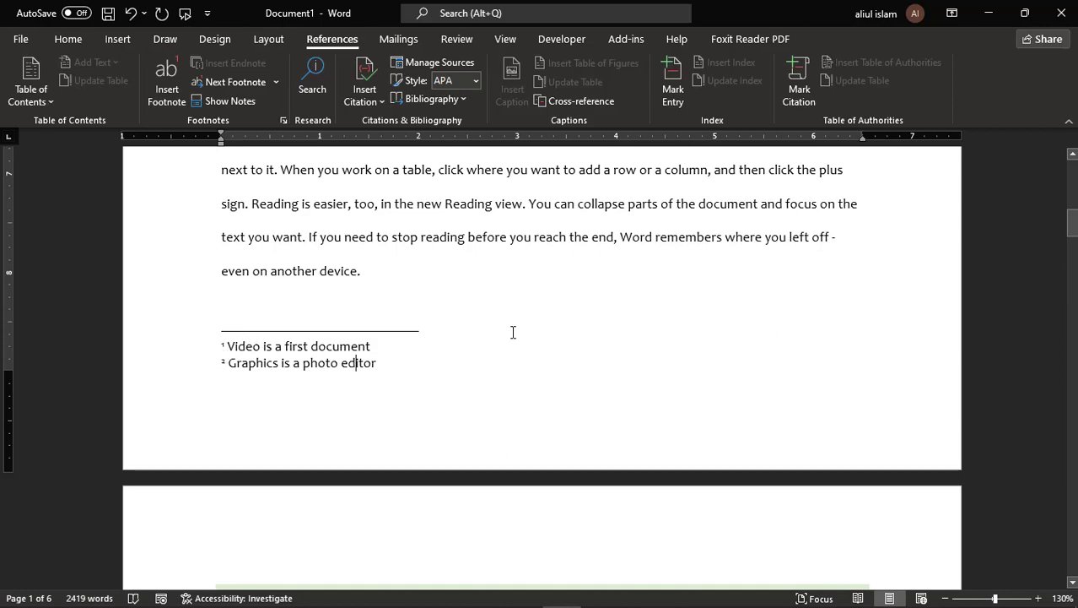
scroll(506, 337, "up", 3)
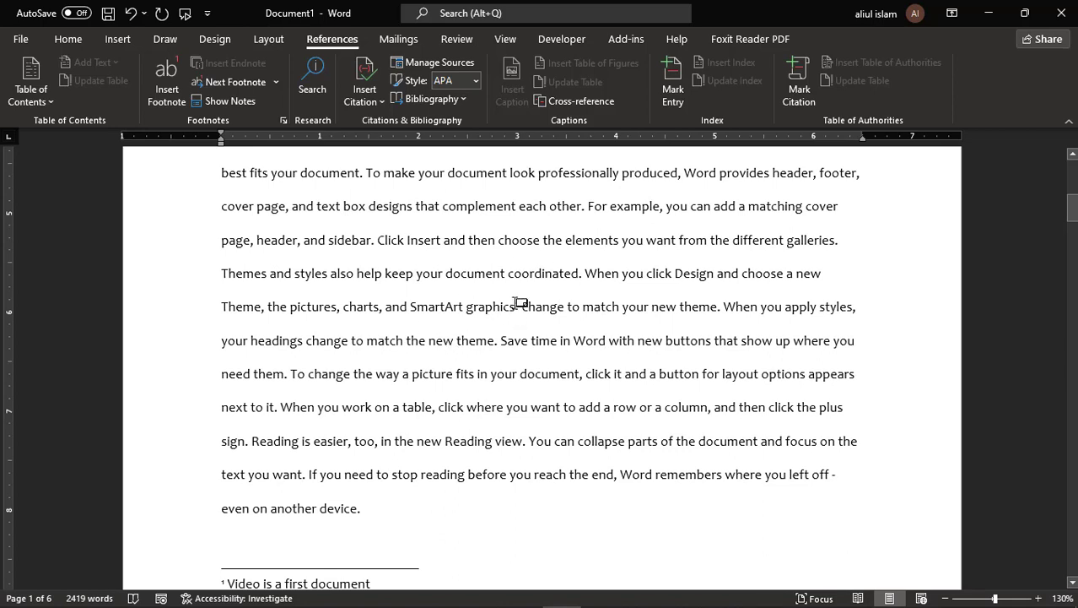
double_click(518, 304)
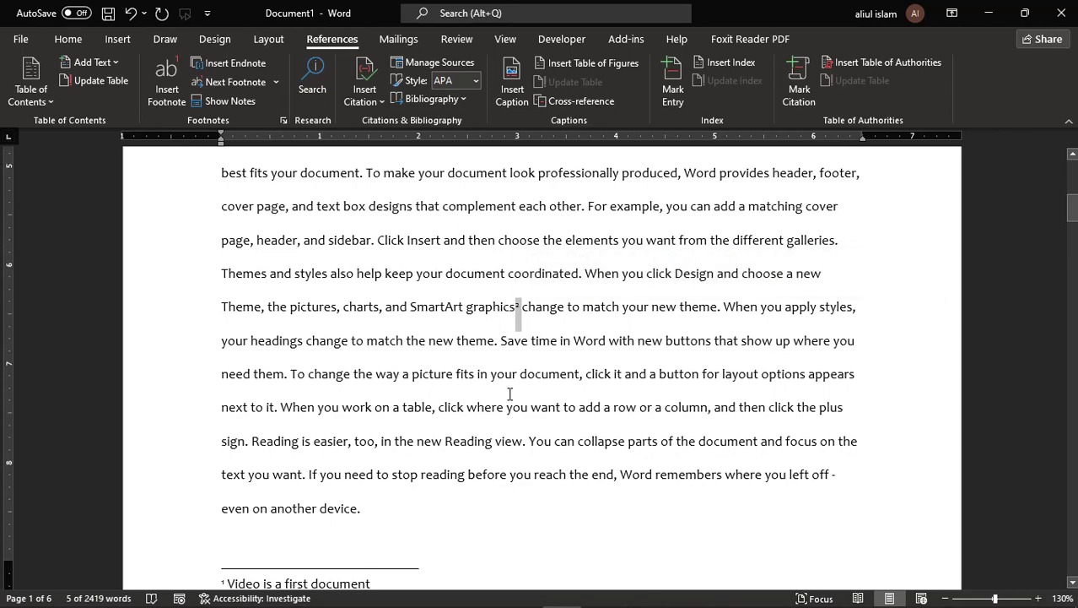
scroll(510, 395, "down", 5)
scroll(445, 397, "up", 4)
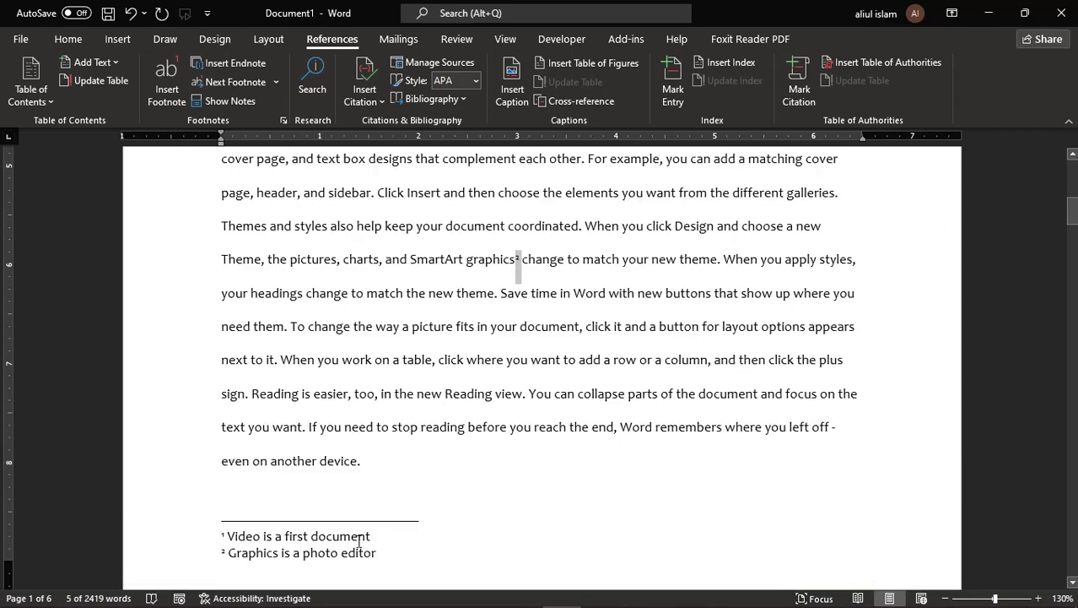
scroll(558, 511, "up", 4)
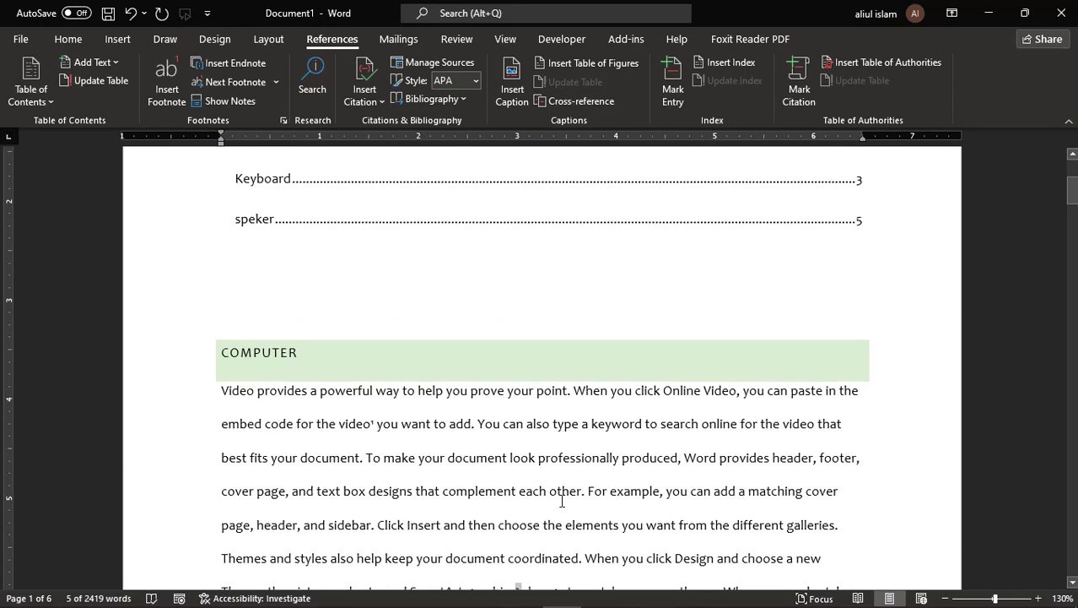
scroll(562, 501, "up", 3)
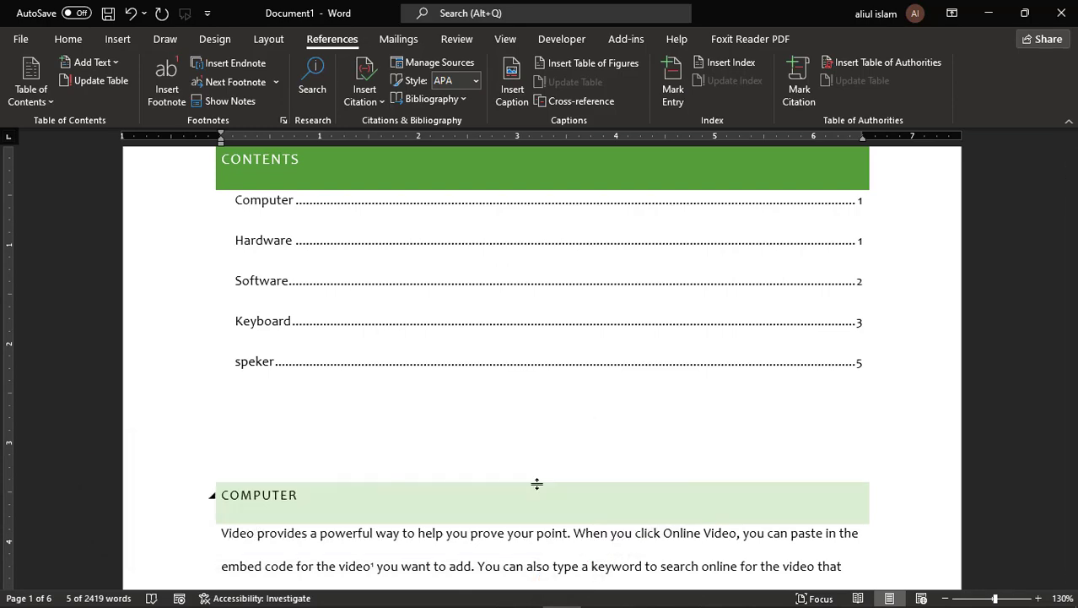
scroll(536, 483, "down", 5)
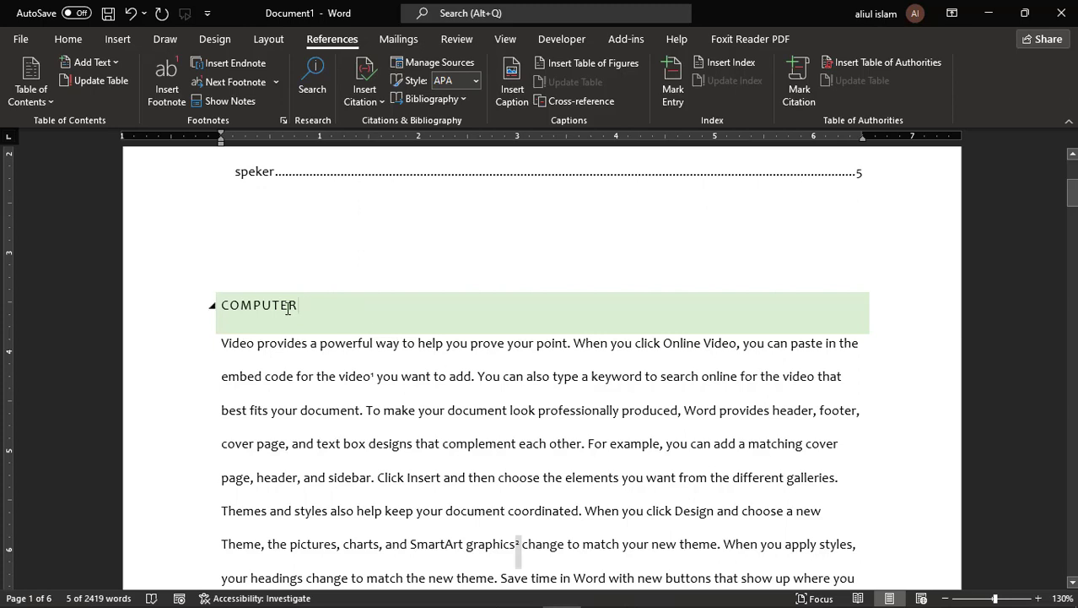
- Search the COMPUTER heading word online and open the 'What is a Computer?' result
left_click_drag(288, 308, 212, 305)
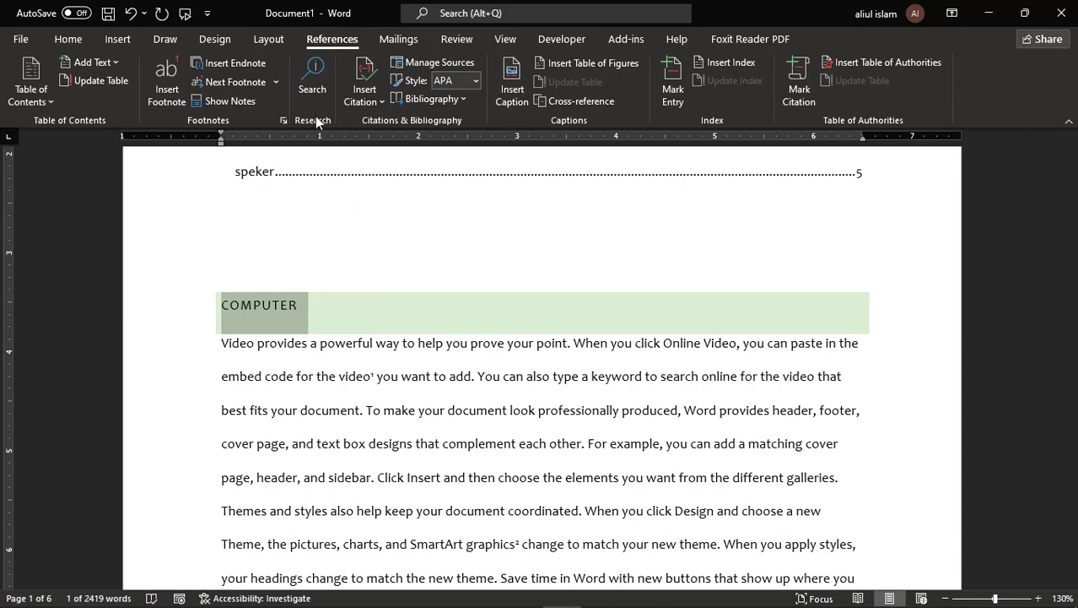
left_click(314, 74)
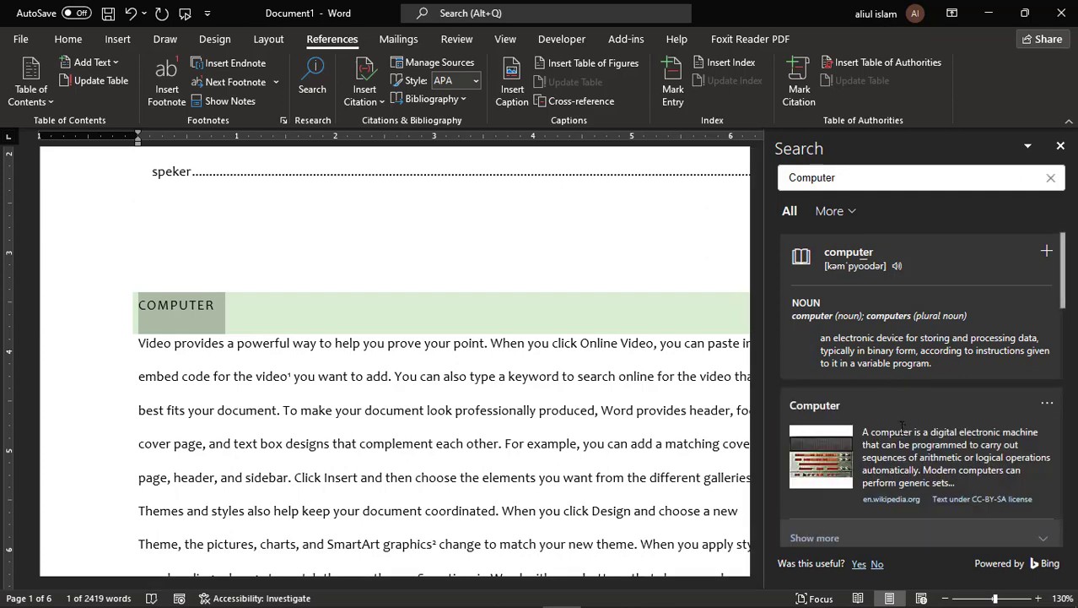
scroll(902, 427, "down", 5)
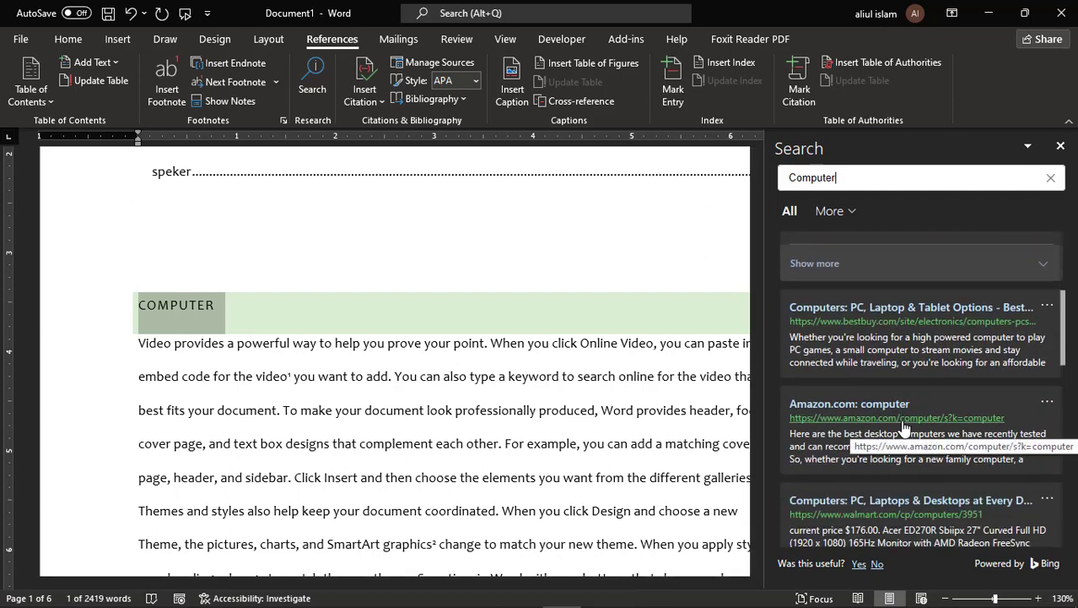
scroll(902, 427, "down", 1)
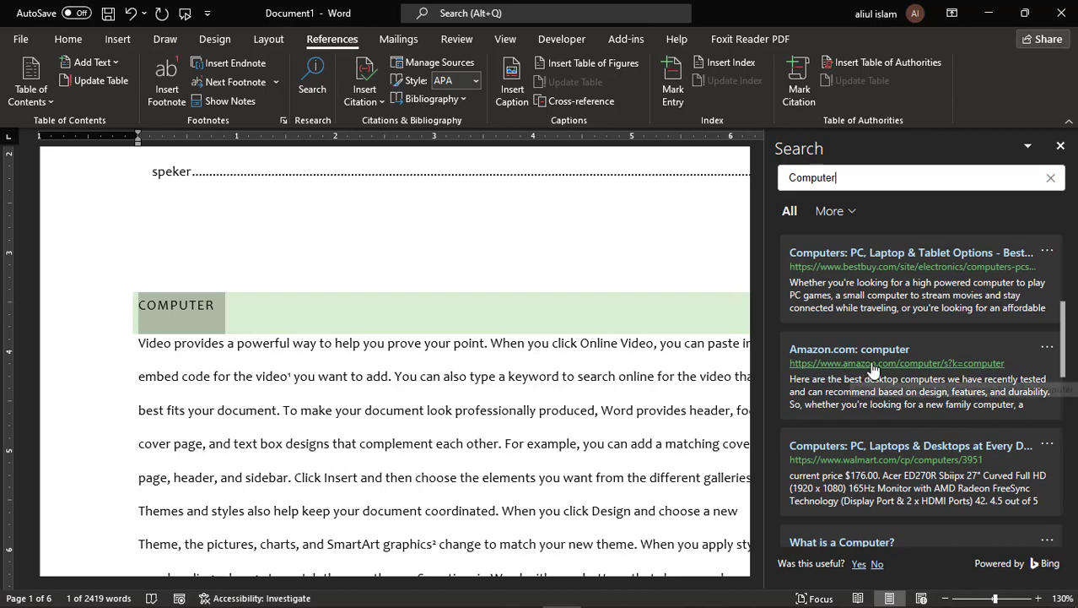
scroll(877, 397, "down", 2)
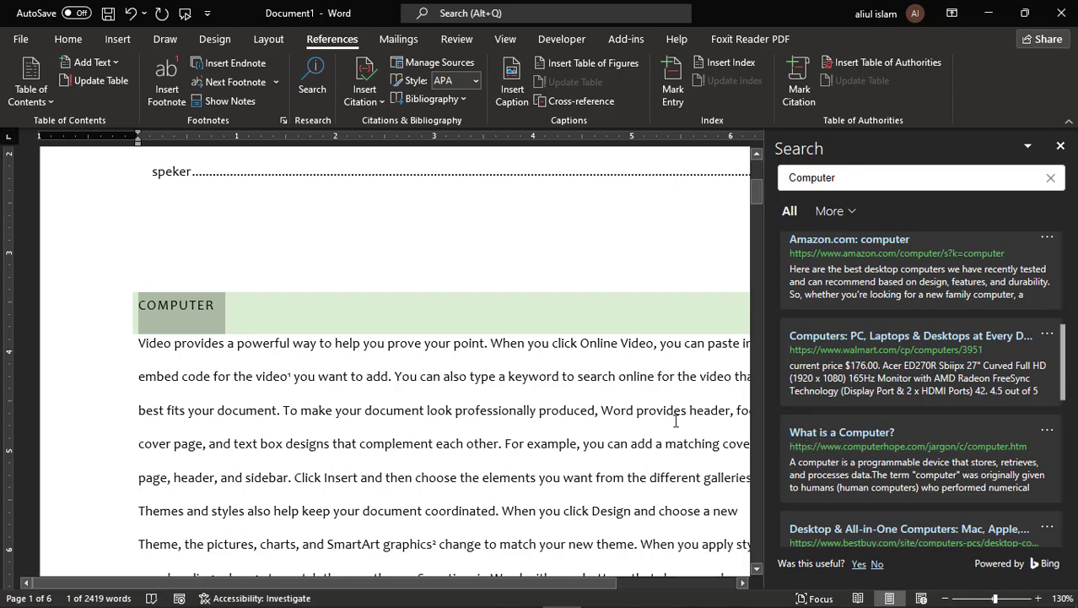
left_click(840, 439)
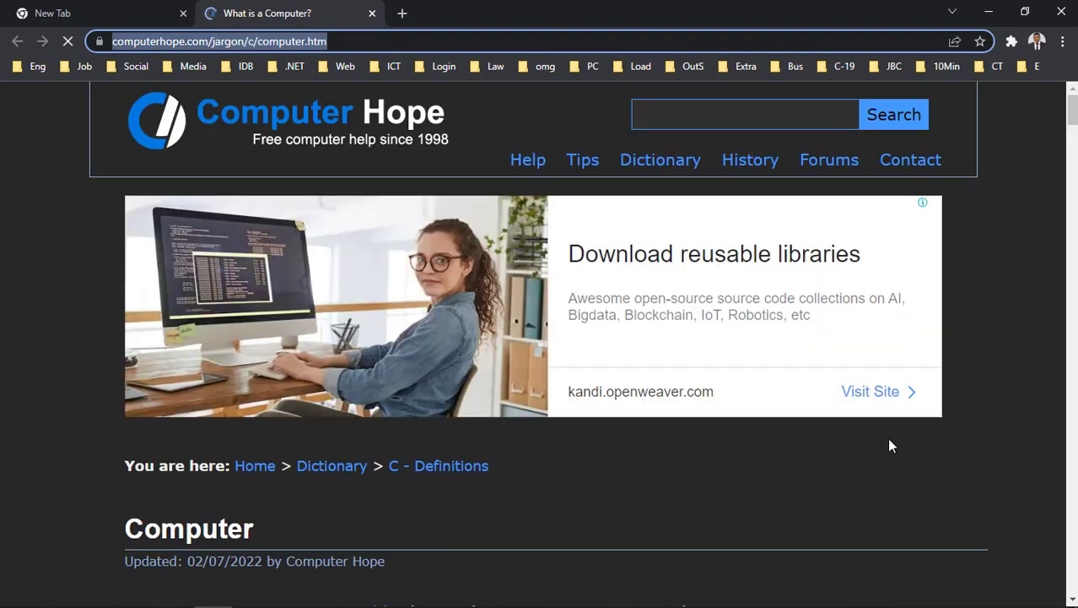
- Scroll the Computer Hope article to its labelled computer diagram, then minimize Chrome
scroll(887, 434, "down", 5)
scroll(887, 433, "down", 4)
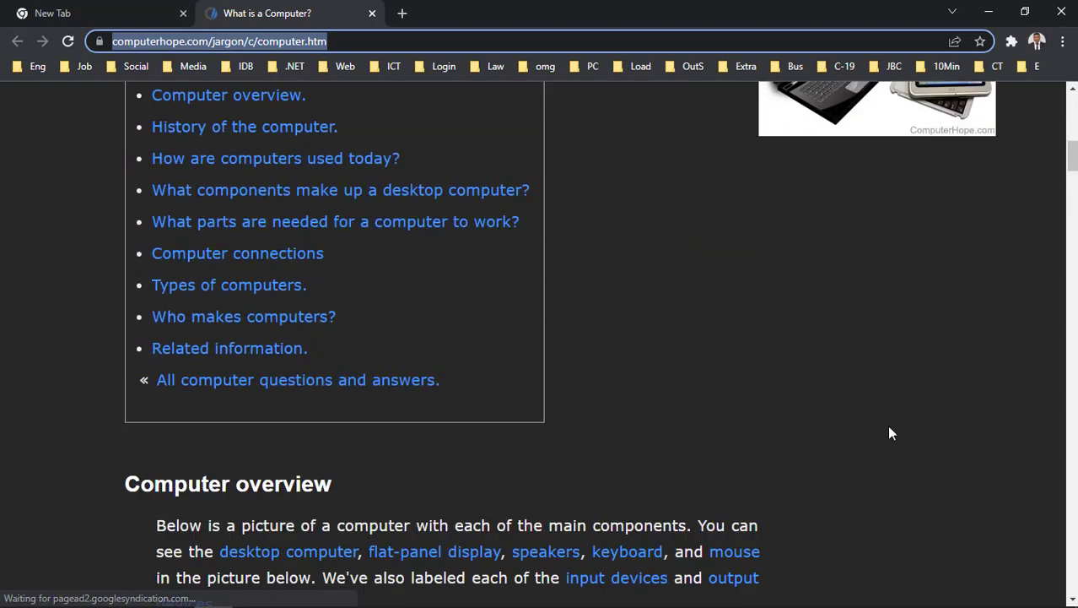
scroll(883, 428, "down", 5)
scroll(850, 432, "down", 1)
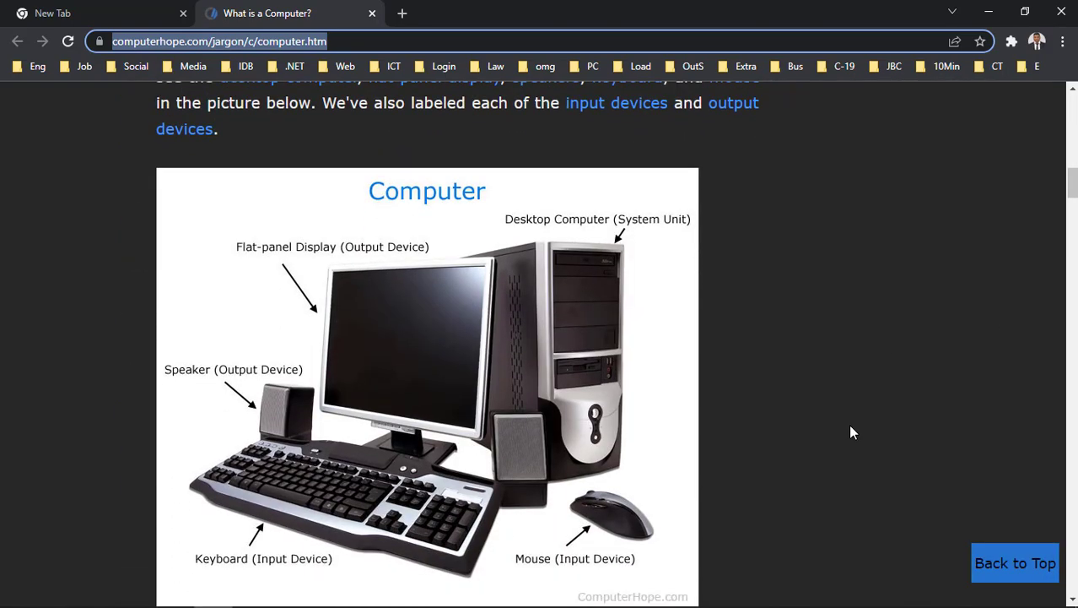
scroll(848, 423, "down", 1)
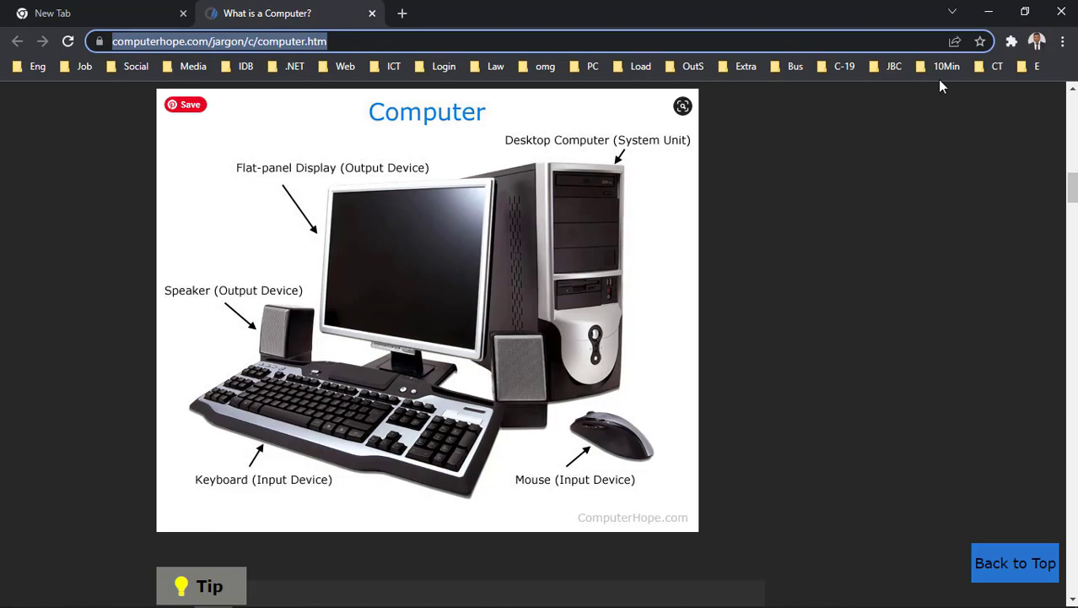
left_click(989, 12)
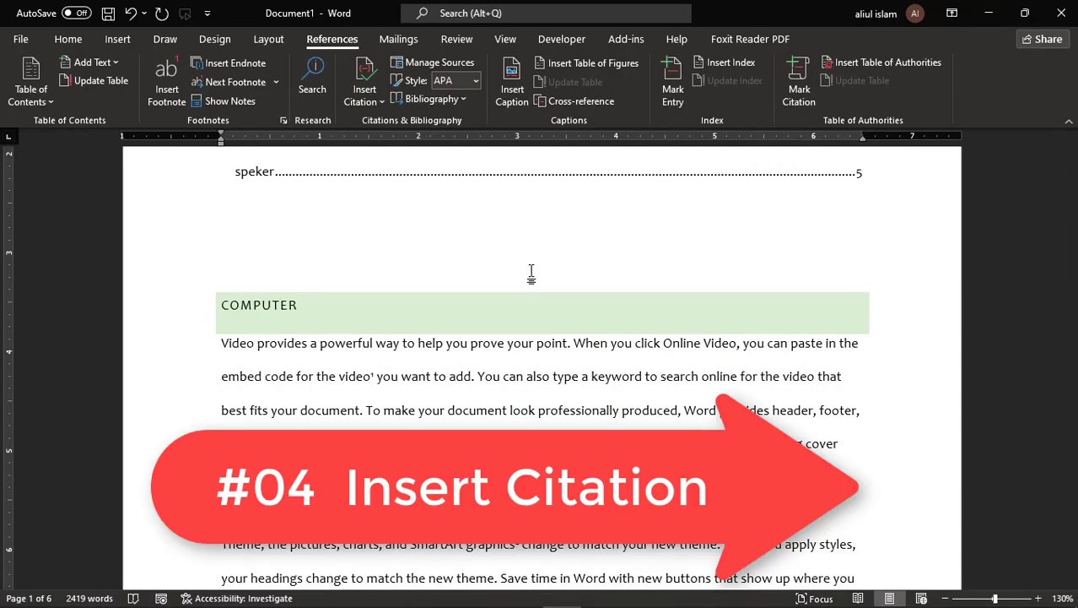
- Choose Add New Source from Insert Citation to open the Create Source form
left_click(366, 93)
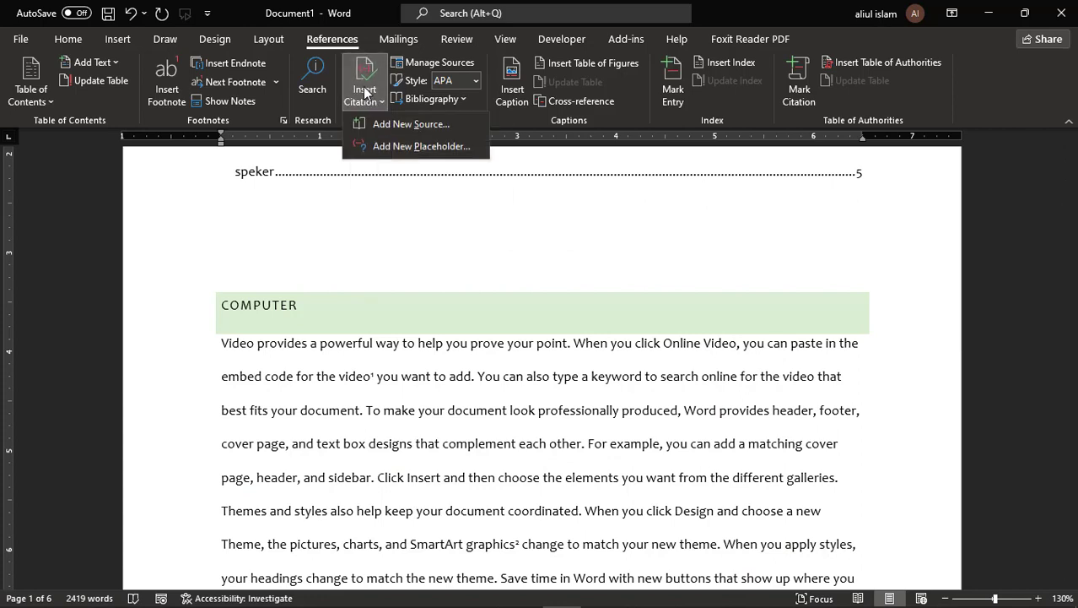
left_click(410, 125)
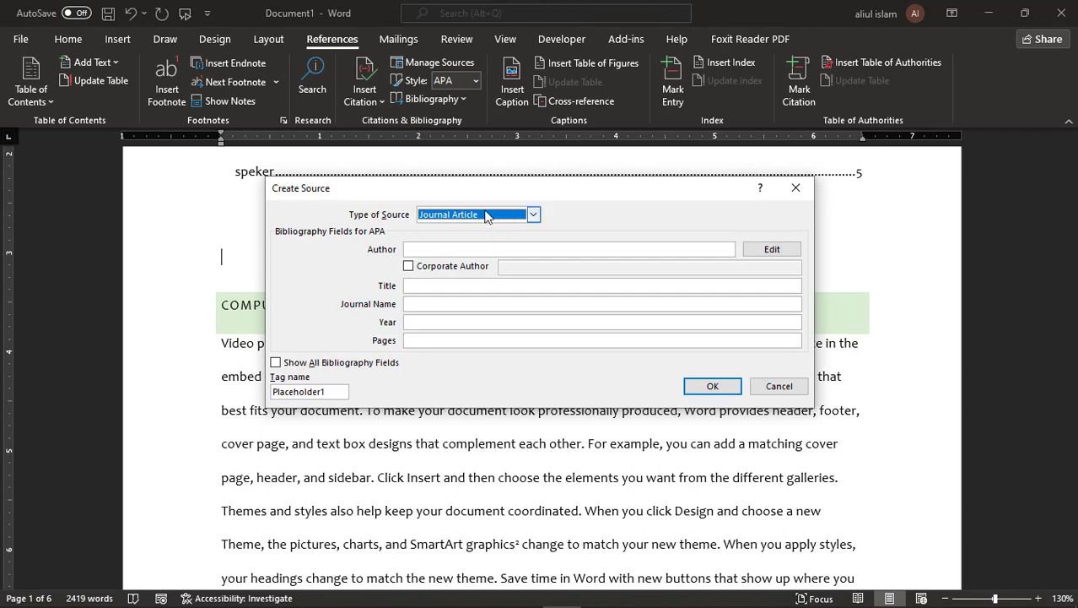
left_click(534, 214)
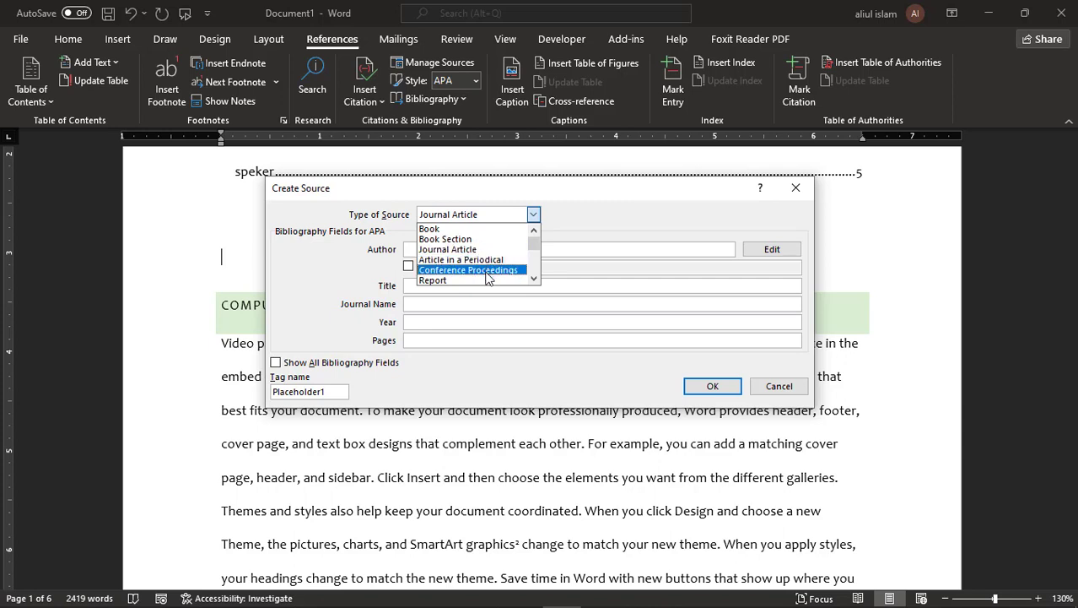
scroll(489, 275, "down", 2)
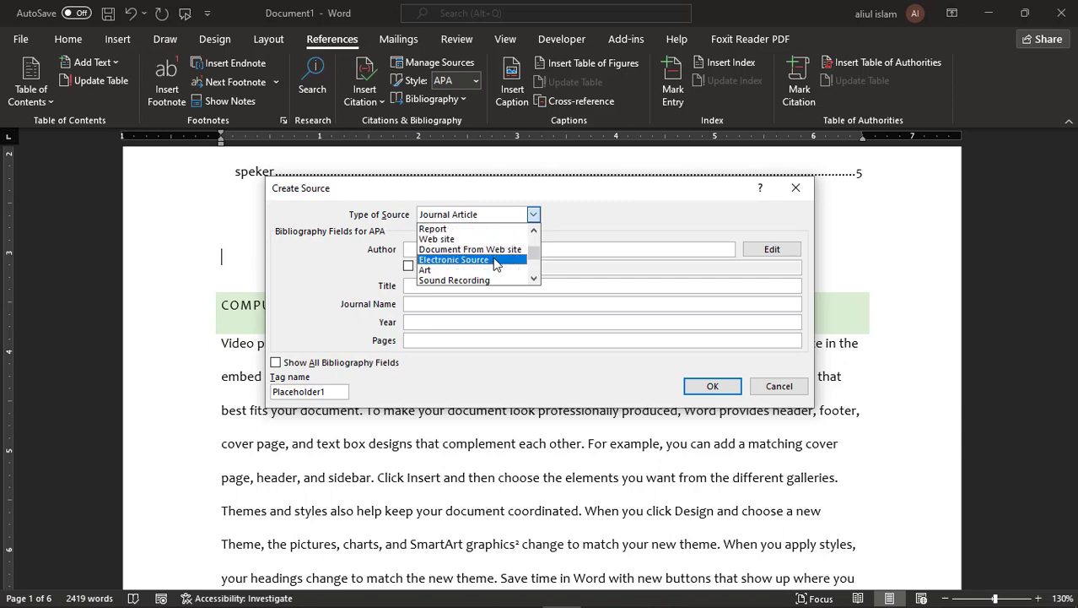
scroll(495, 263, "down", 3)
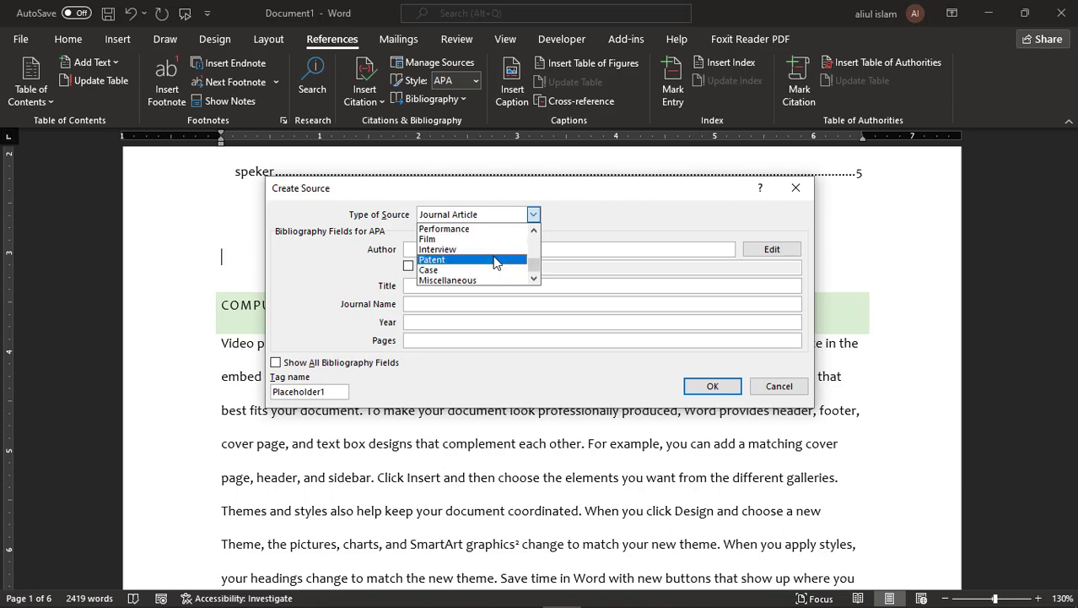
scroll(494, 262, "up", 5)
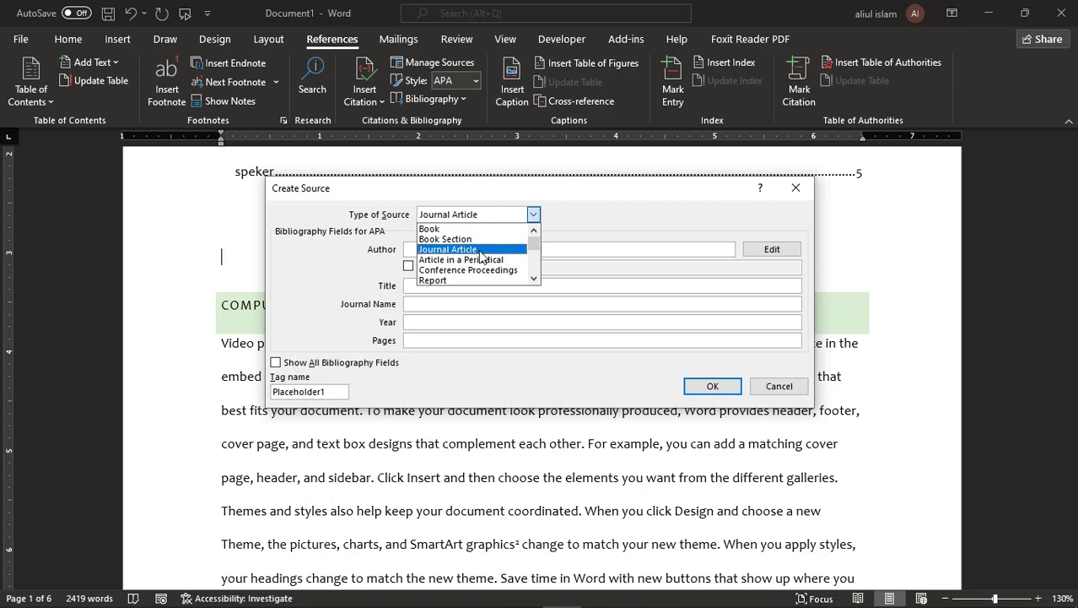
left_click(480, 250)
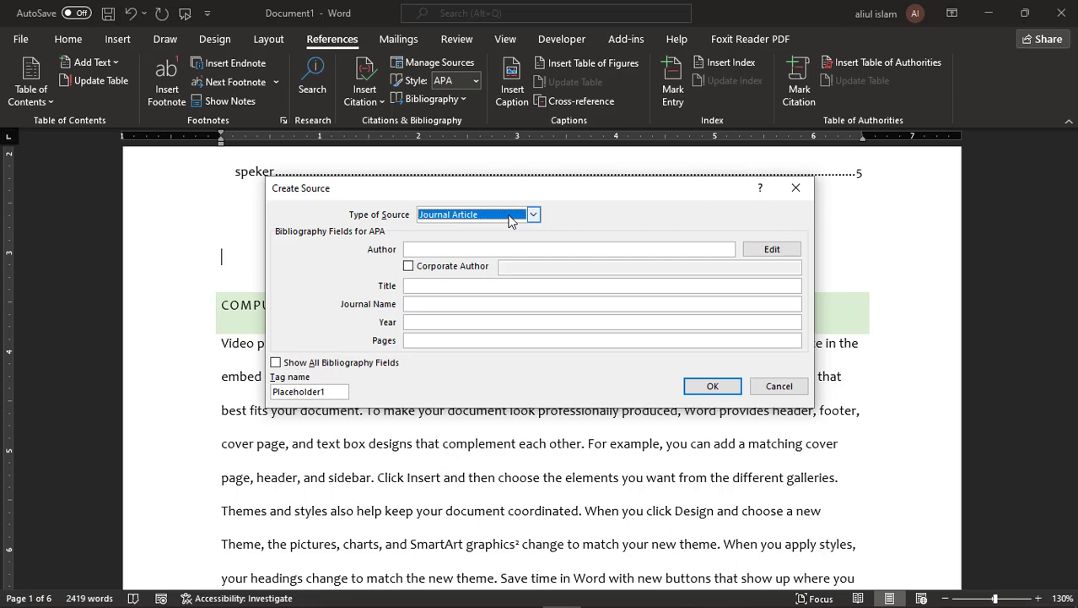
- Enter the author's name as a Corporate Author and paste the title Computer Programming
left_click(453, 249)
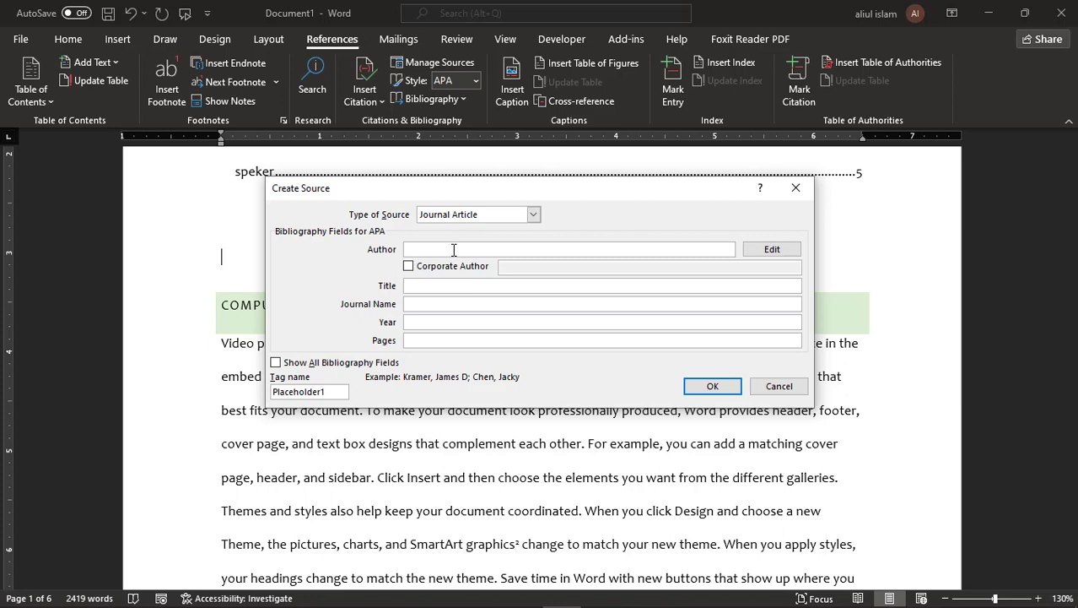
left_click(408, 266)
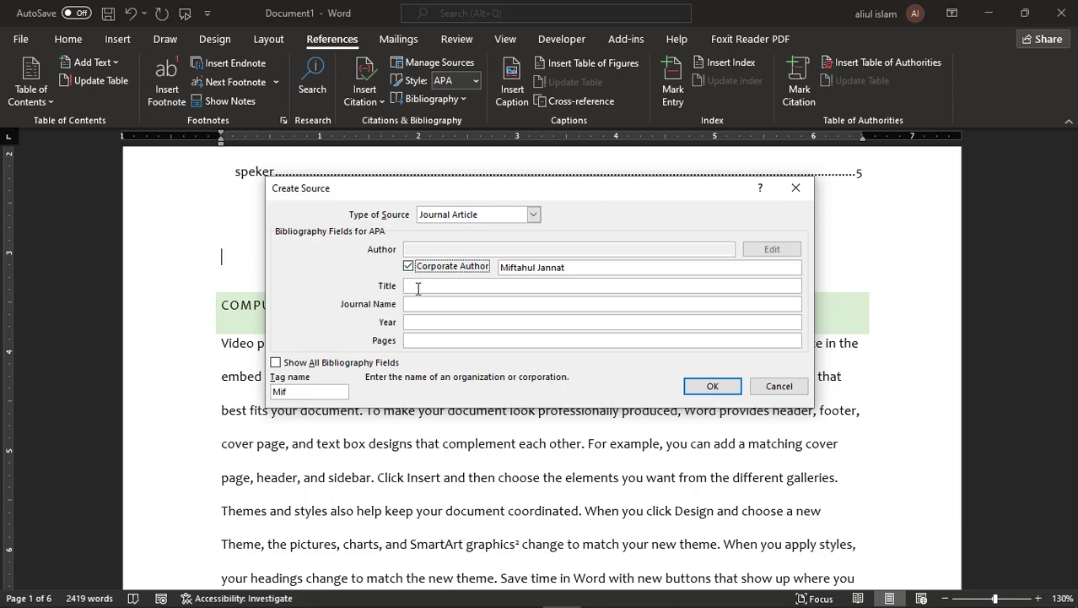
left_click(417, 288)
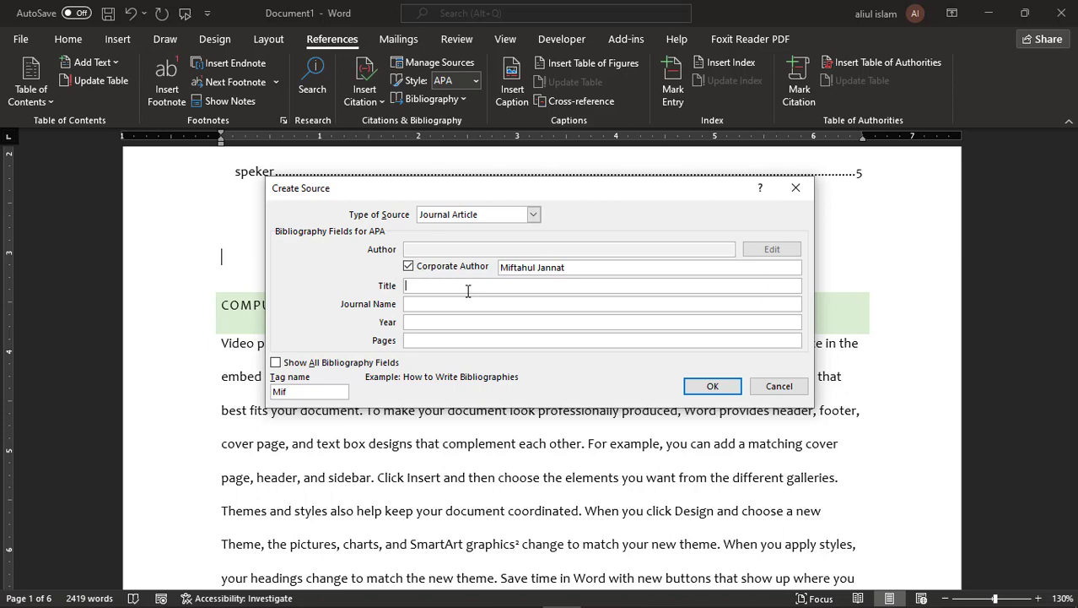
type("Computer Programming")
- Add journal IT University Journal, year 2022, pages 12-31, and save the source
left_click(443, 305)
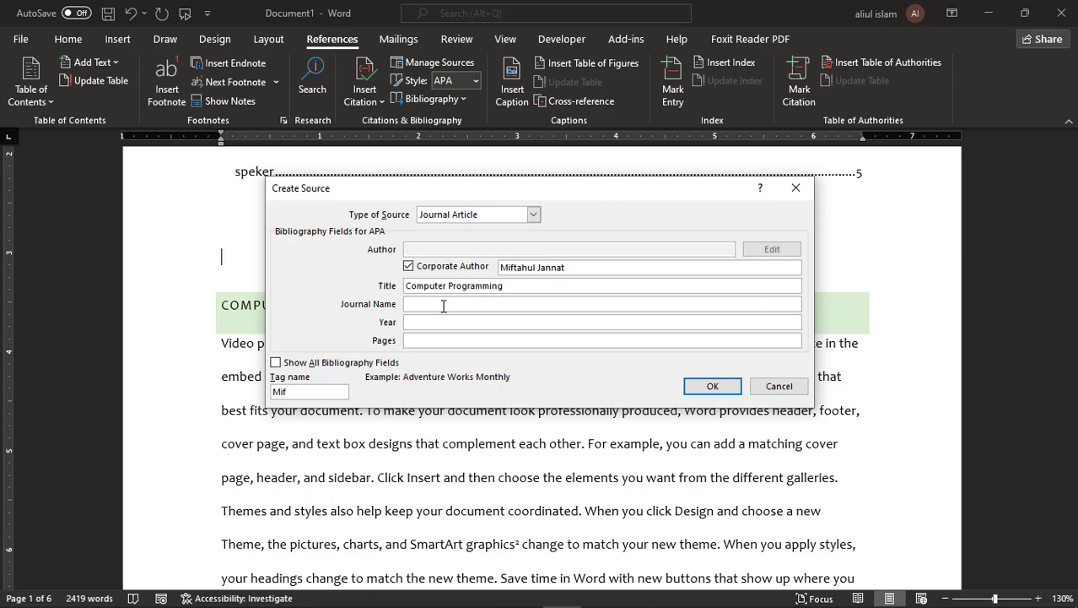
type("IT University Journal")
left_click(450, 320)
type("2022")
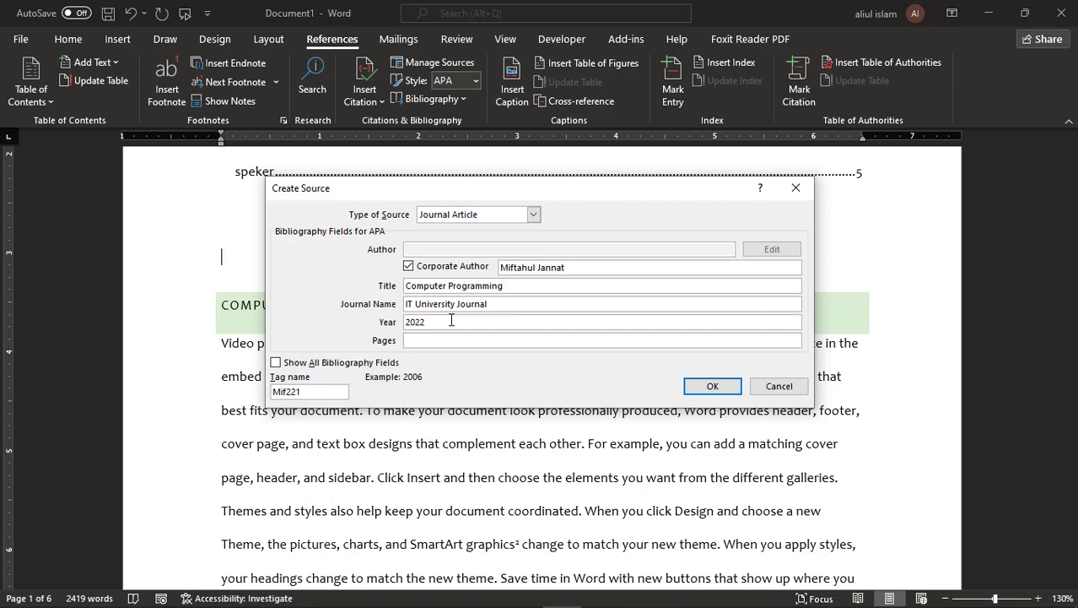
left_click(430, 340)
type("12-31")
left_click(715, 386)
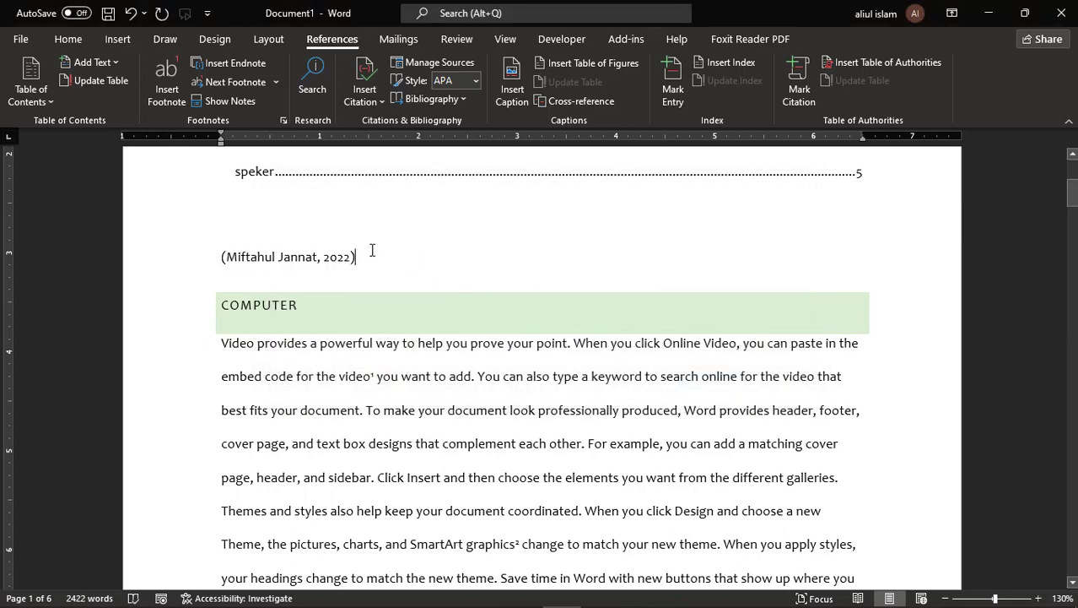
- Delete the inserted citation above COMPUTER and reopen the Insert Citation list
left_click(280, 260)
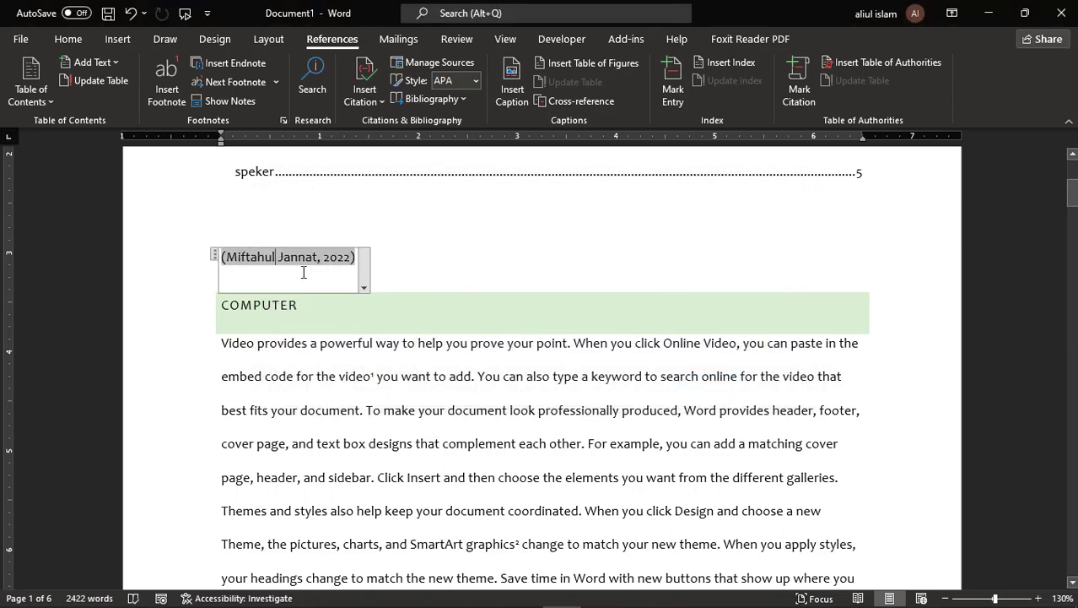
left_click(215, 255)
key("Delete")
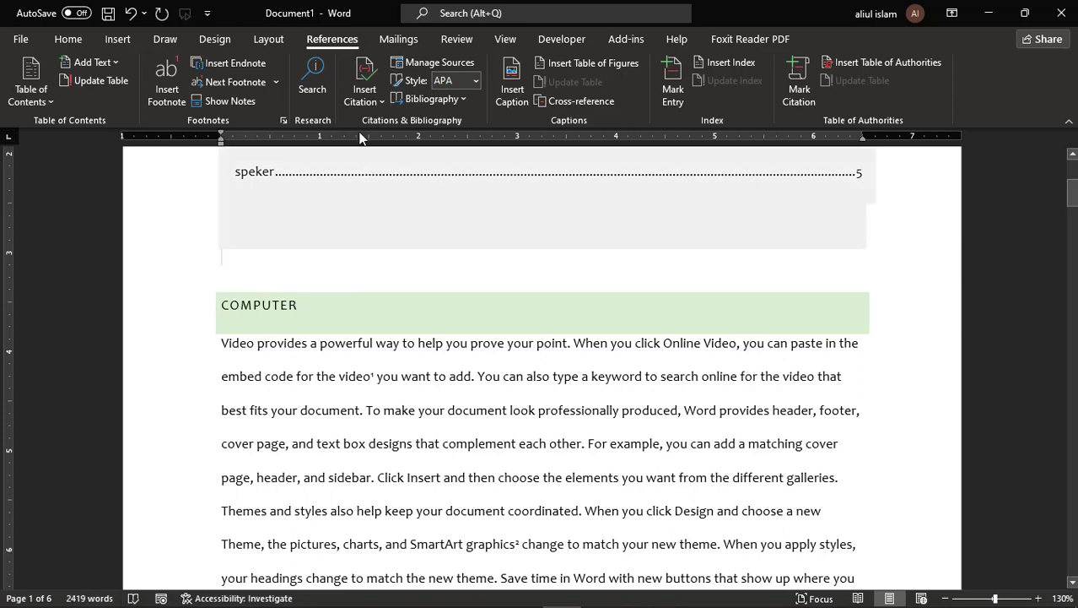
left_click(366, 97)
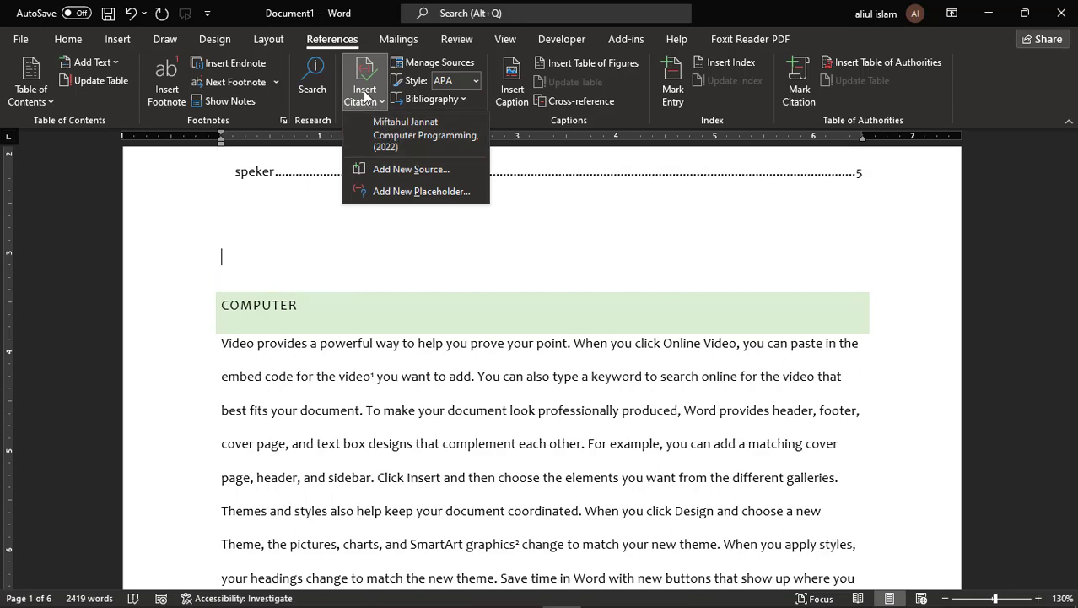
- Start a second new source with the author's name and title Law and Serber Security
left_click(397, 169)
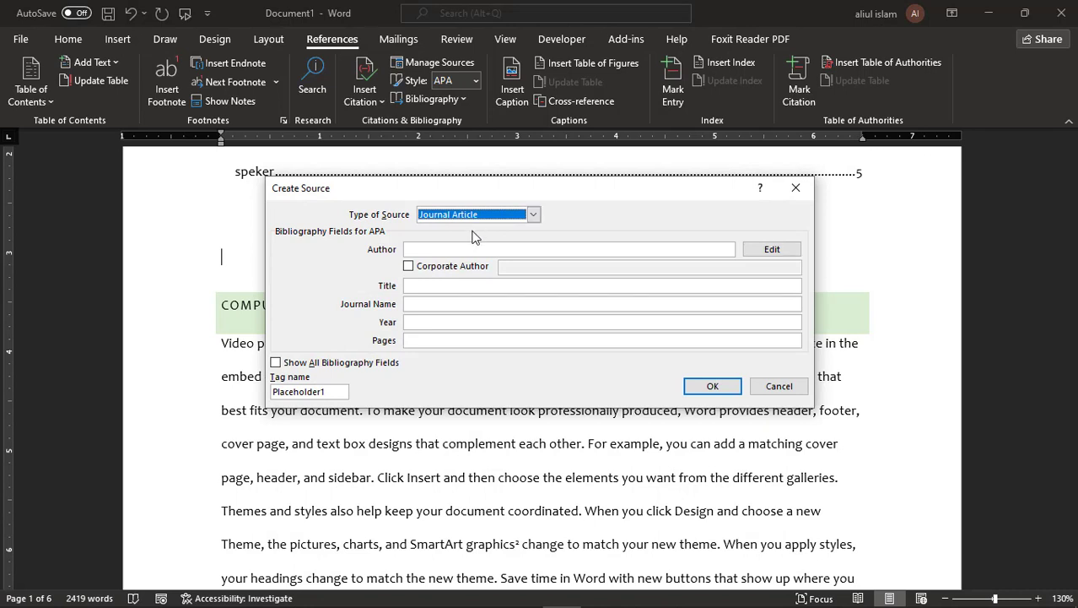
left_click(454, 249)
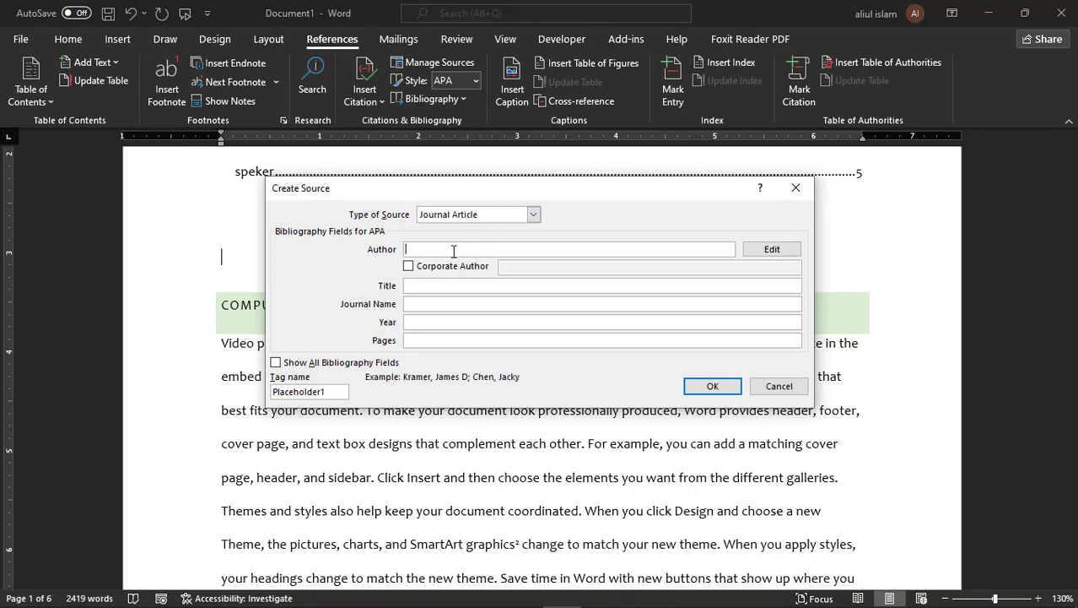
left_click(454, 286)
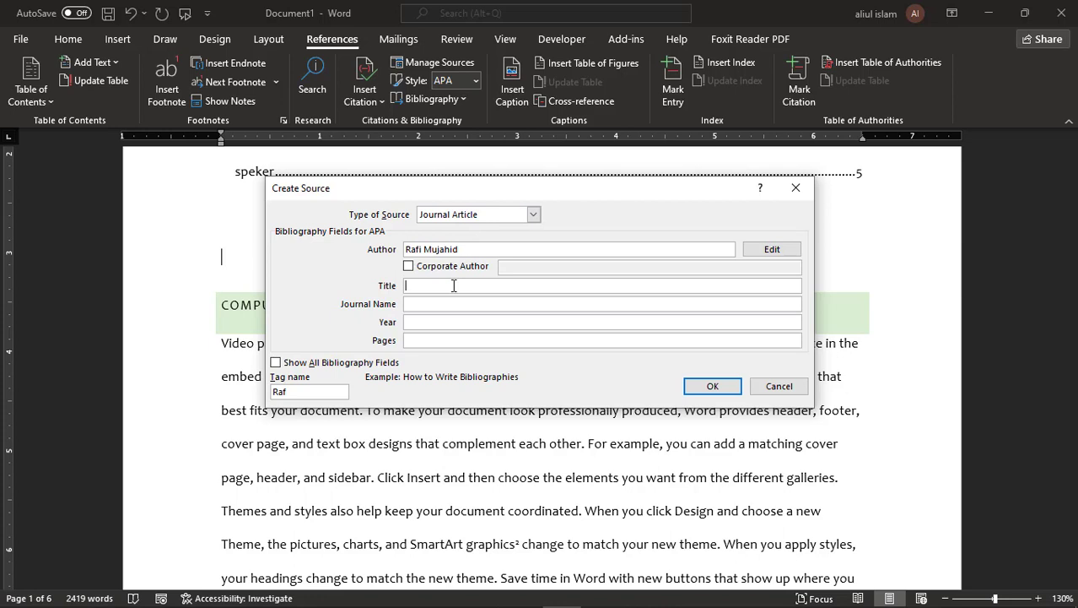
type("Law and Serber Security")
- Add journal Bangladesh University Journal, year 2021, pages 41-55, and insert the citation
left_click(453, 302)
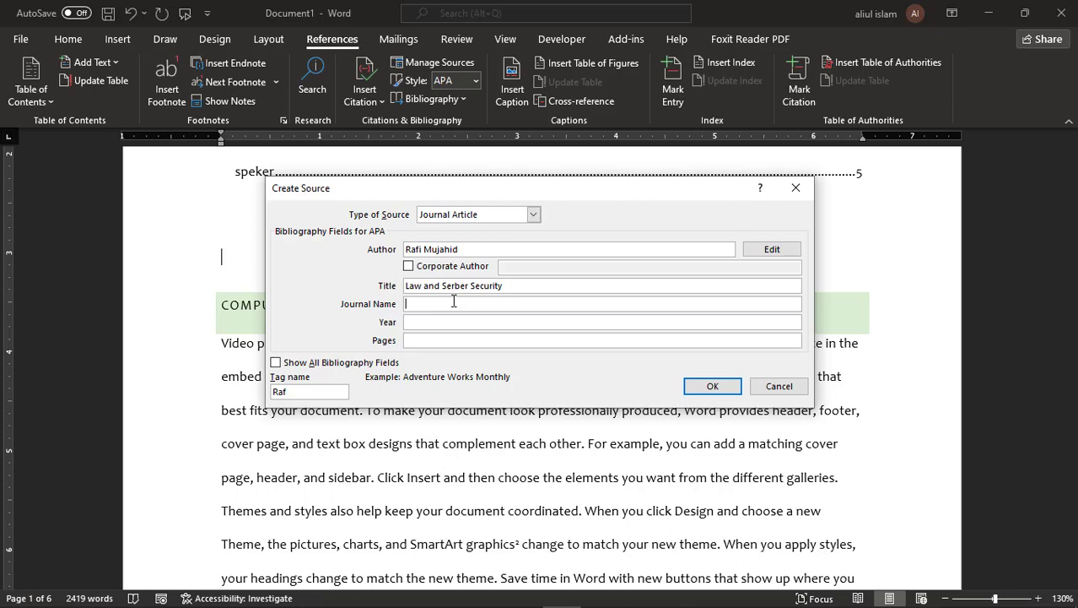
type("Bangladesh University Journal")
left_click(462, 322)
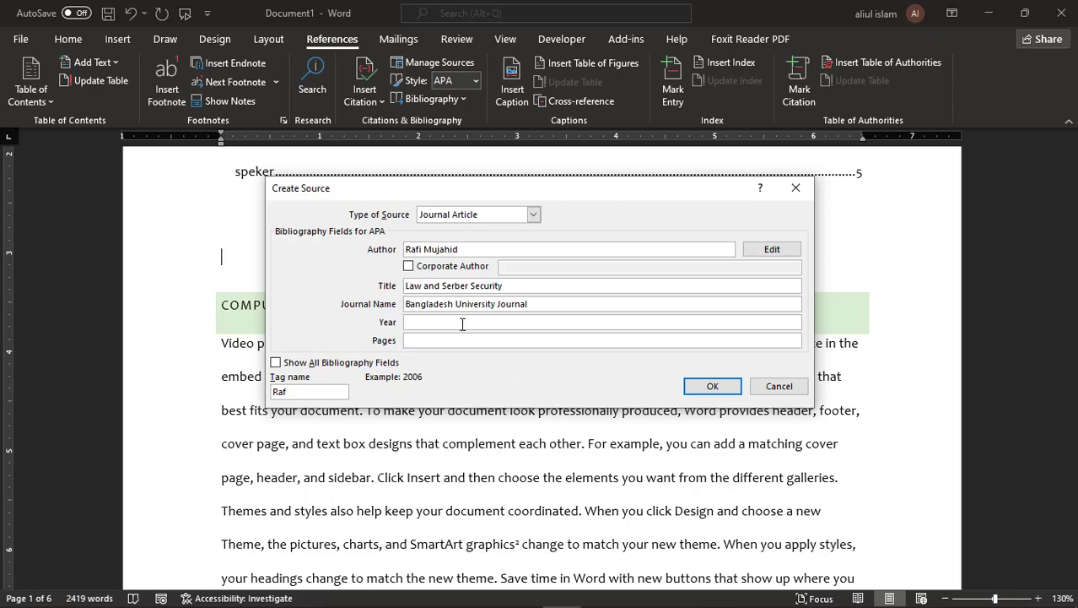
type("2021")
left_click(462, 341)
type("41-55")
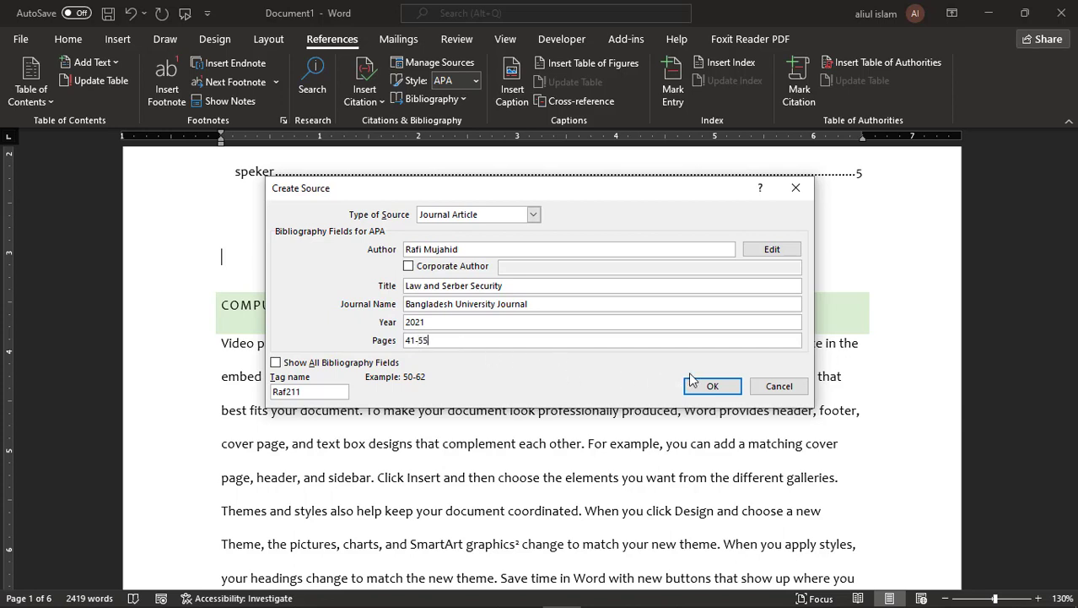
left_click(713, 386)
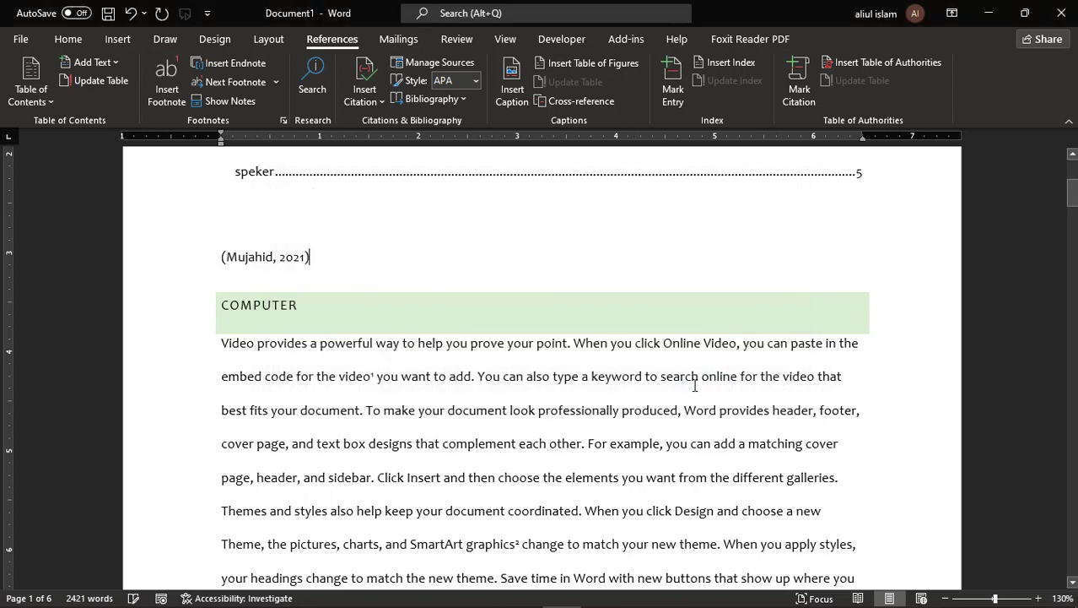
- Select the whole 2021 citation content control above COMPUTER and delete it
left_click(257, 256)
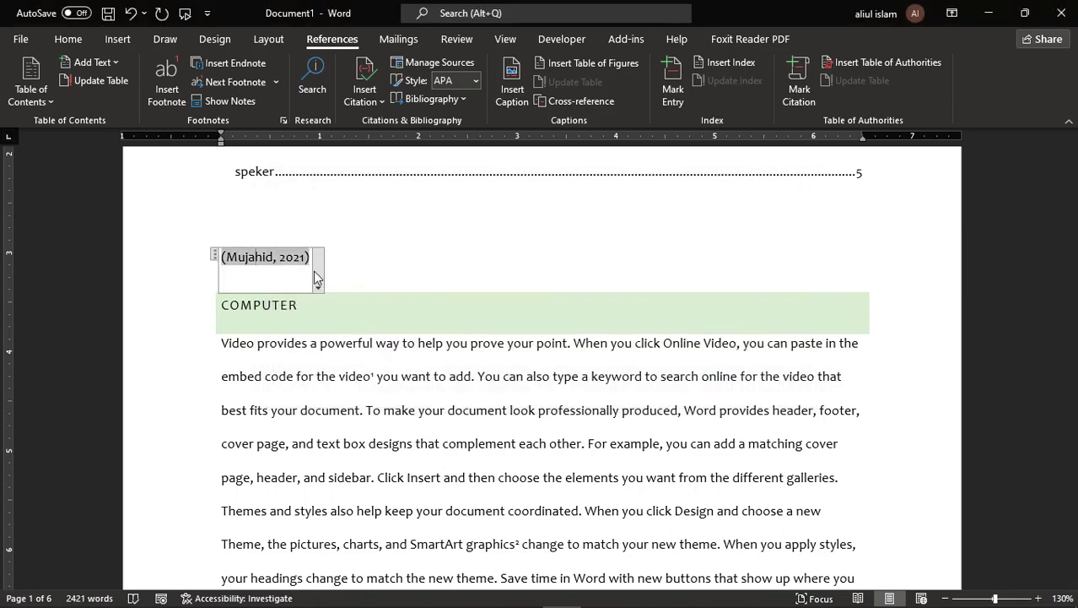
left_click(327, 268)
left_click(232, 256)
left_click(215, 256)
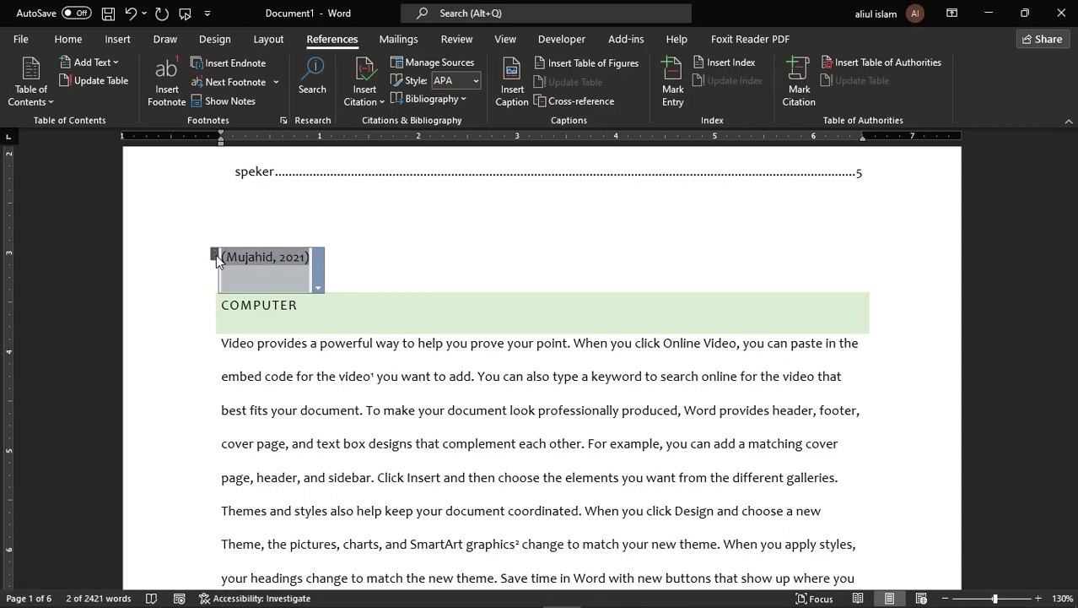
key("Delete")
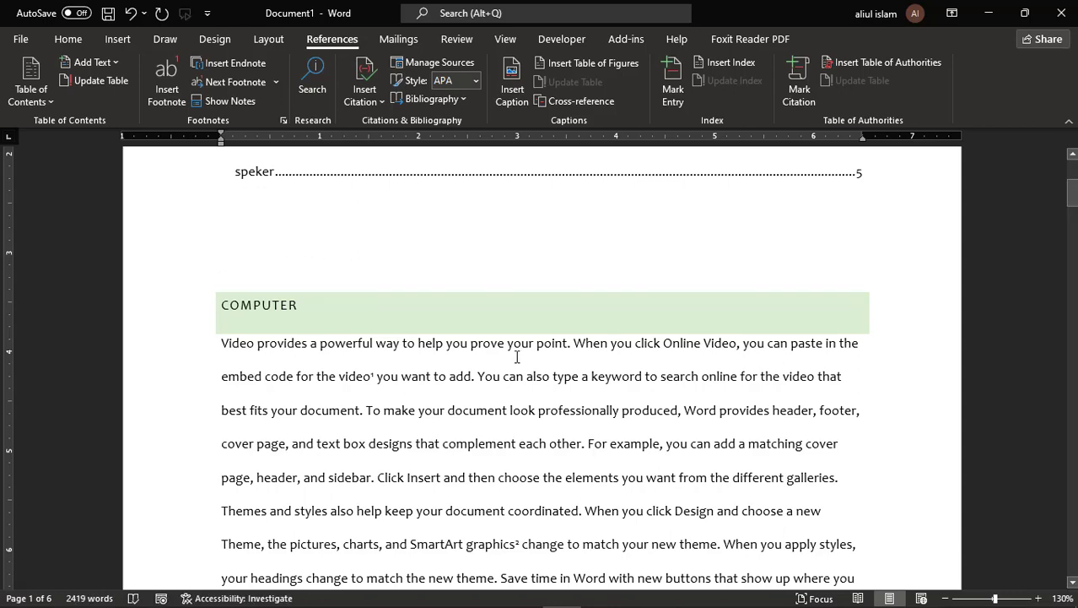
- Place the cursor at the end of the COMPUTER paragraph, after 'even on another device.'
scroll(510, 356, "up", 3)
scroll(508, 356, "down", 4)
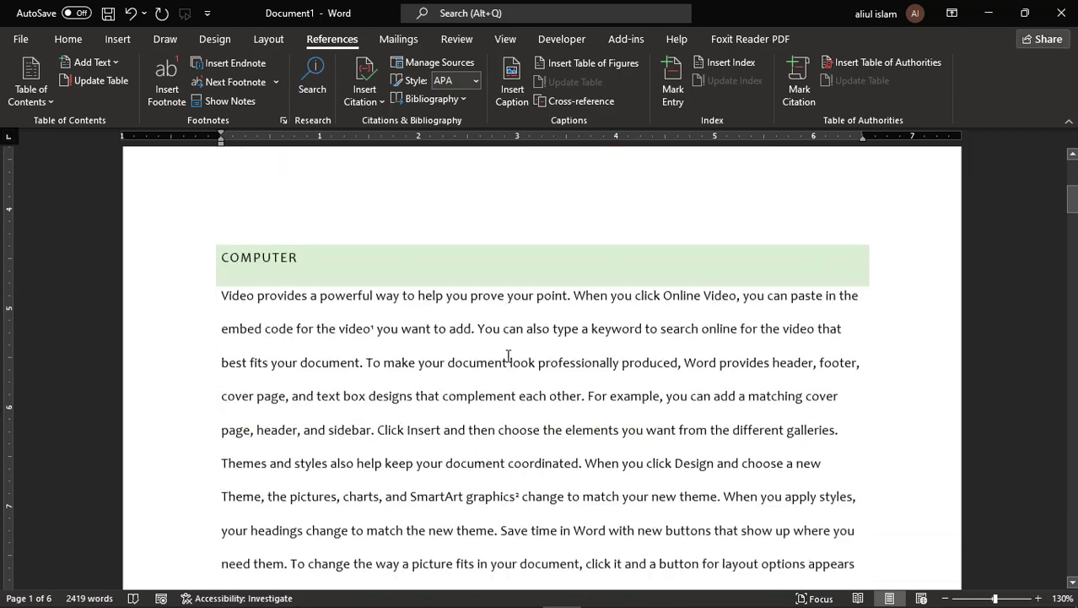
scroll(506, 357, "up", 1)
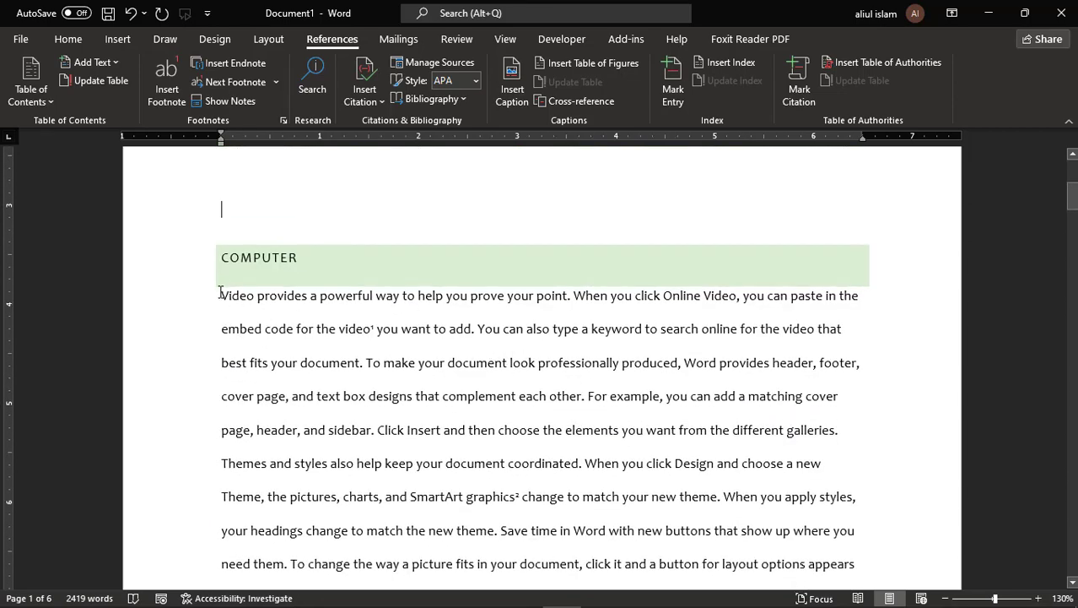
scroll(429, 364, "down", 3)
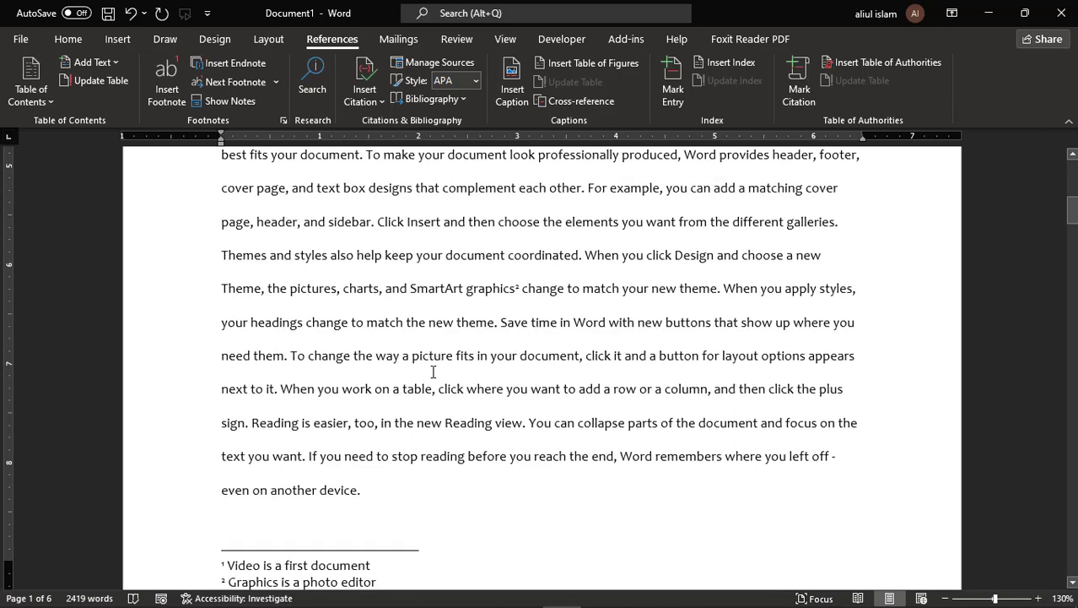
left_click(422, 459)
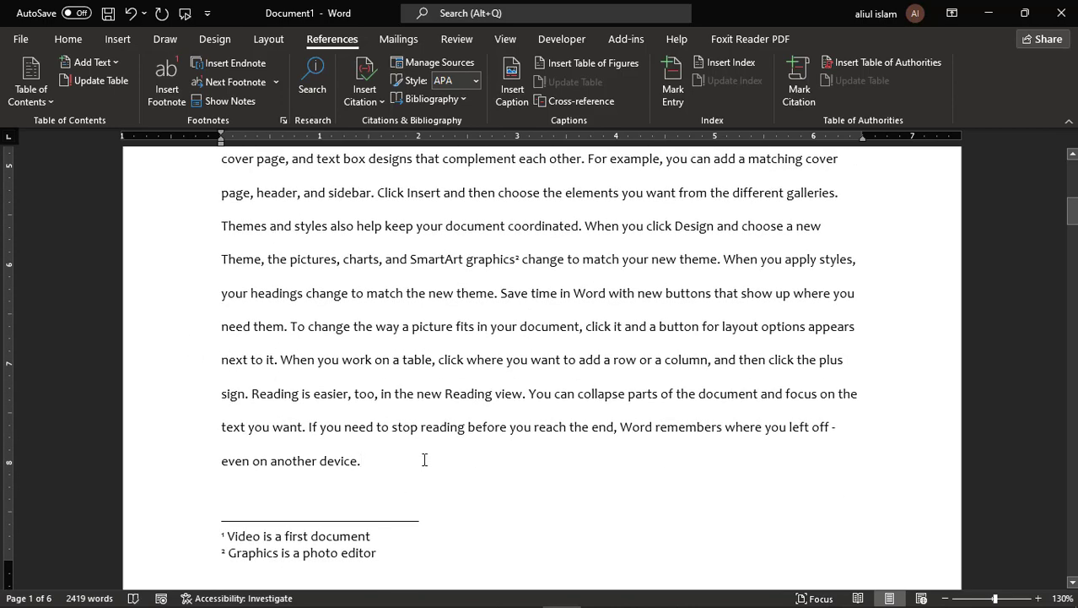
scroll(421, 448, "up", 3)
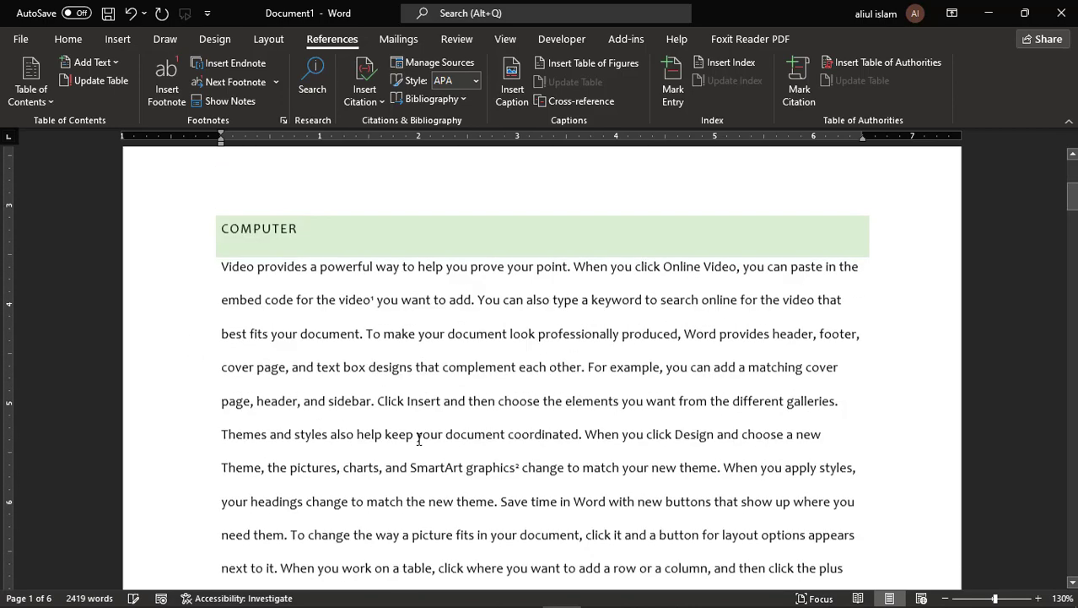
- Cite the 2022 Computer Programming source at the end of the COMPUTER paragraph
left_click(365, 91)
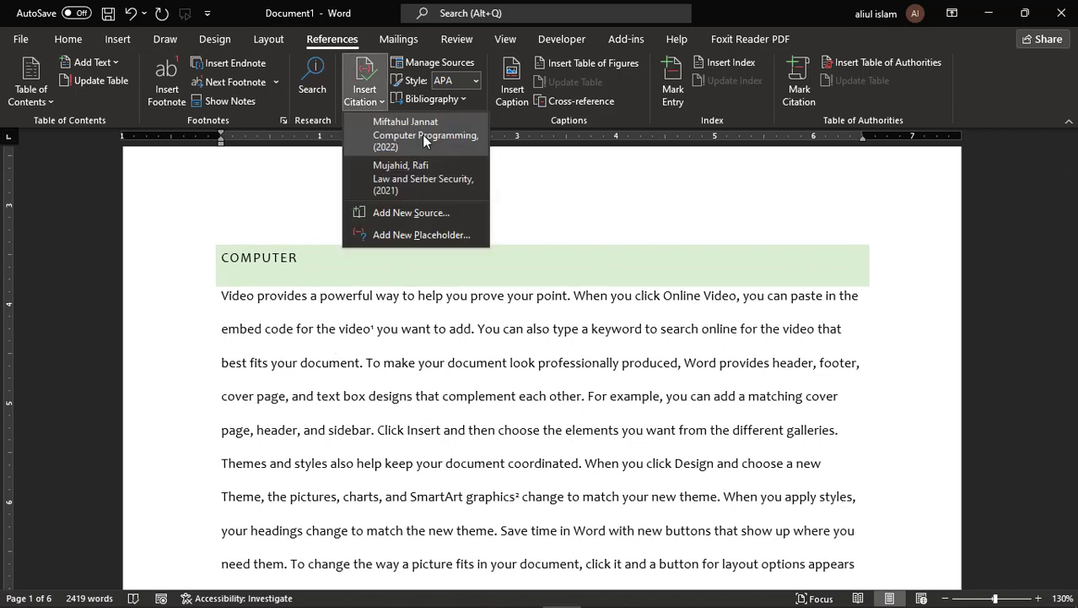
left_click(422, 134)
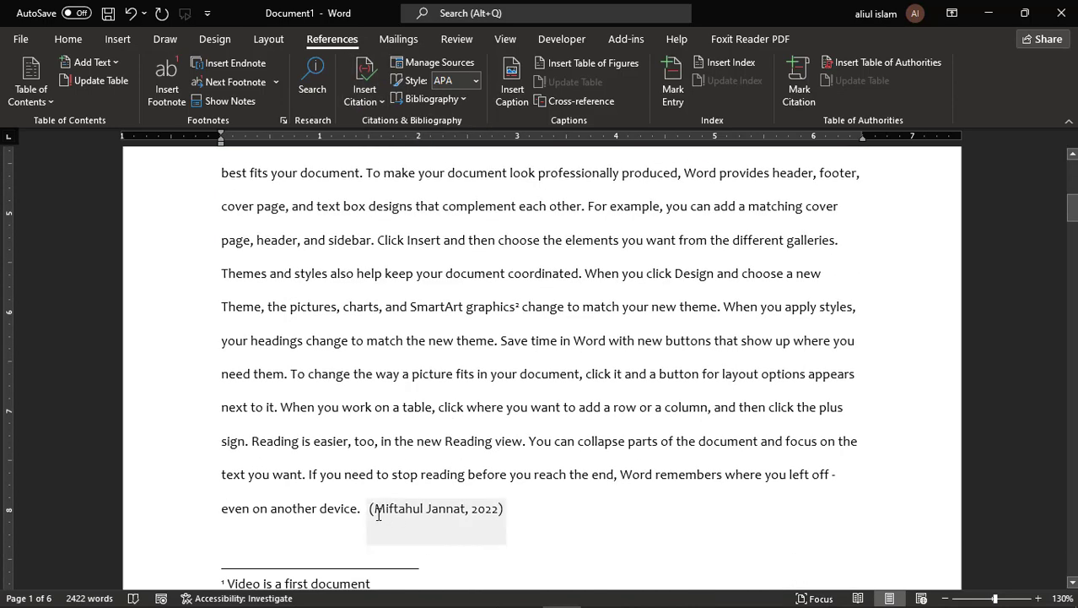
scroll(528, 506, "down", 6)
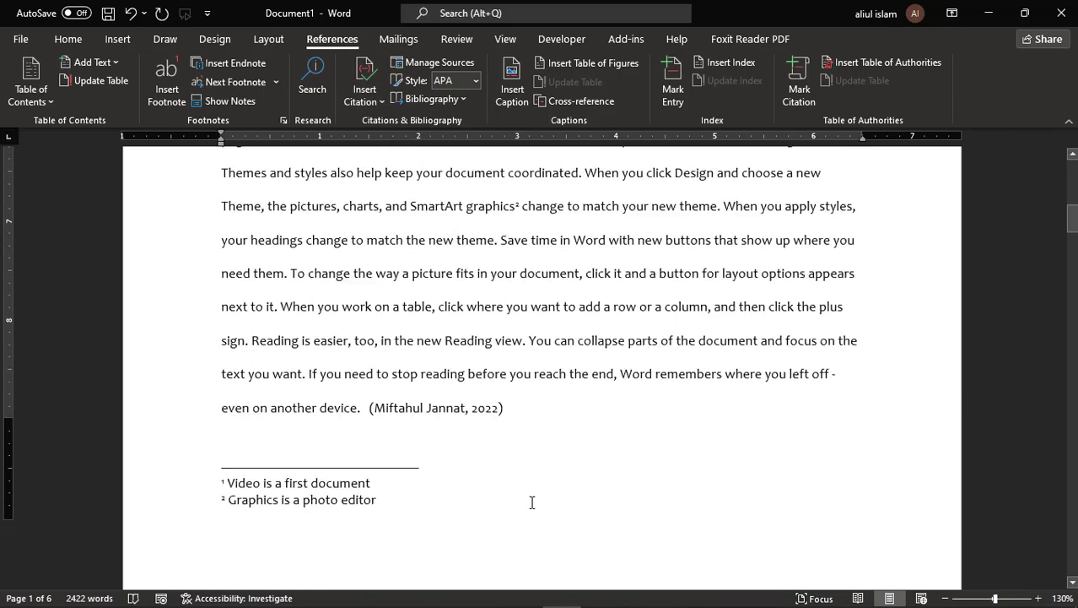
scroll(531, 496, "down", 5)
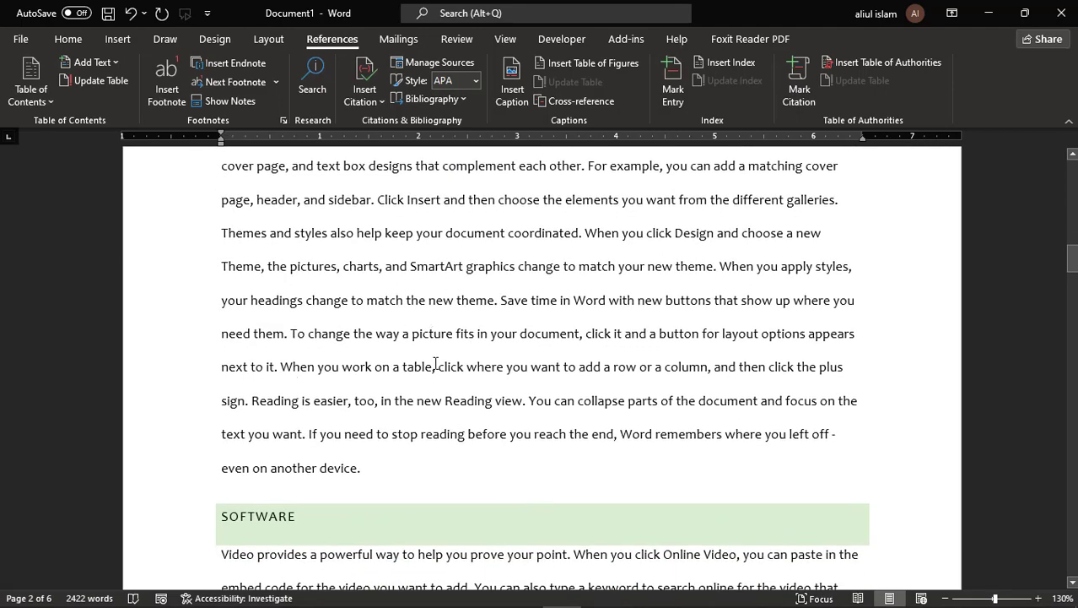
scroll(434, 361, "up", 5)
scroll(523, 422, "down", 4)
scroll(516, 429, "down", 1)
- Cite the 2021 Law and Serber Security source at the paragraph end before SOFTWARE
left_click(422, 468)
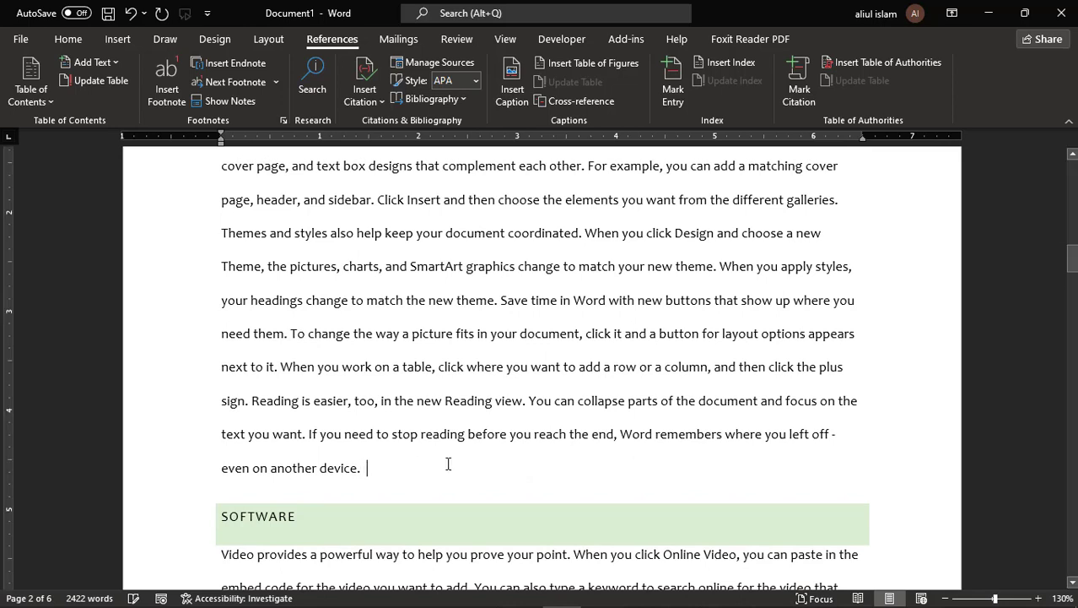
left_click(368, 102)
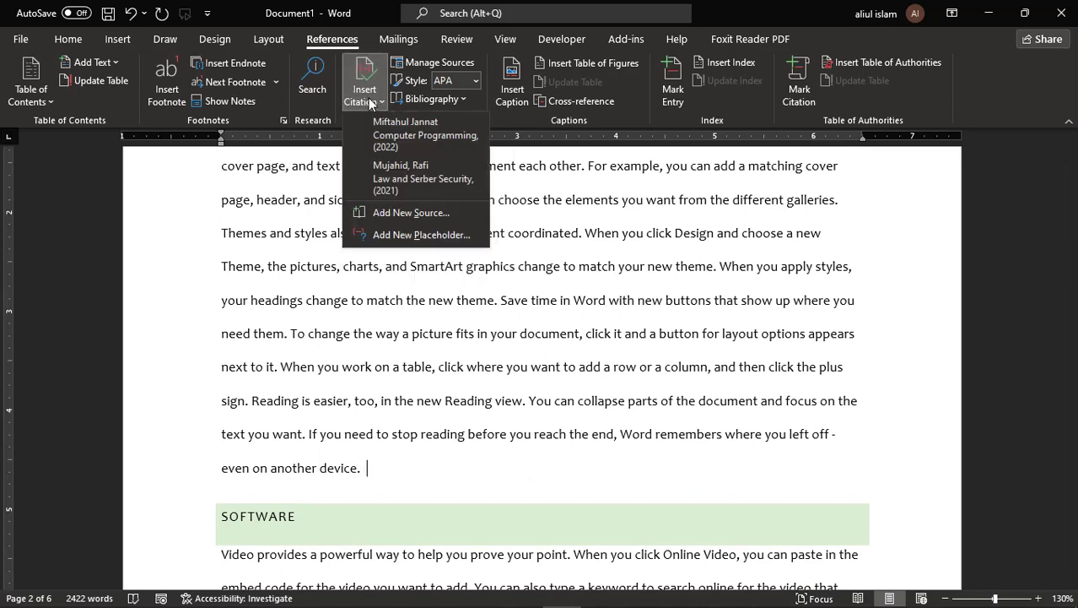
left_click(415, 177)
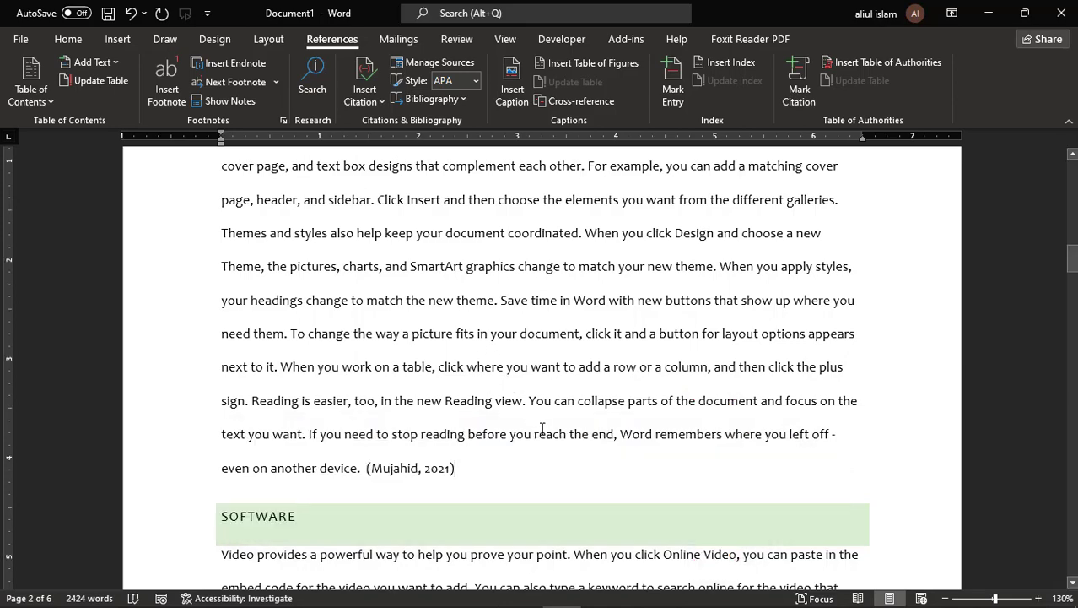
scroll(543, 428, "up", 3)
scroll(543, 426, "down", 10)
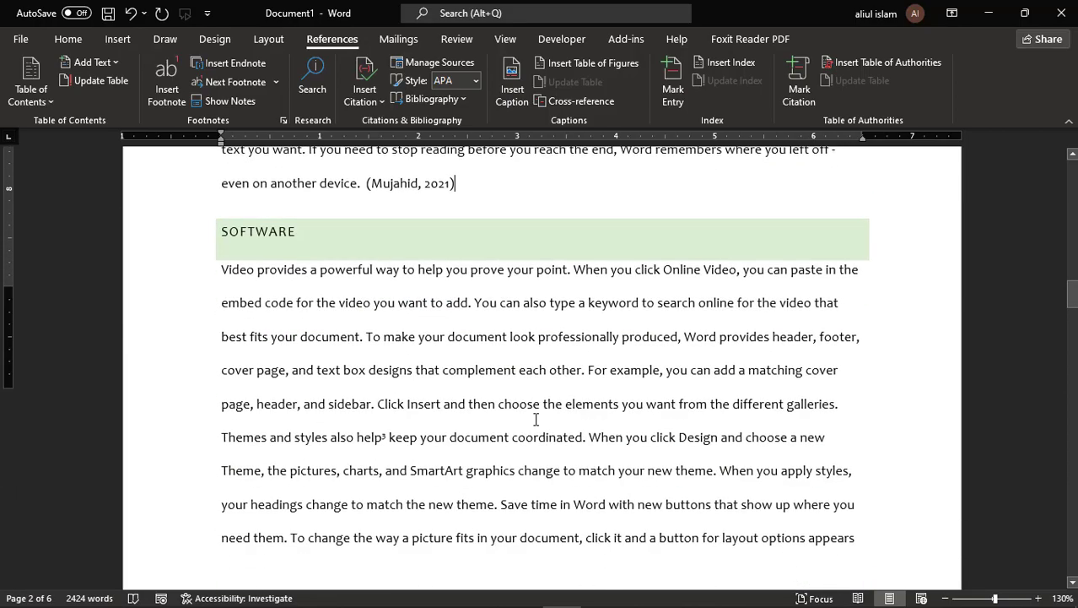
- Insert the built-in Bibliography at the end of the document
left_click_drag(1072, 337, 1053, 573)
left_click(422, 342)
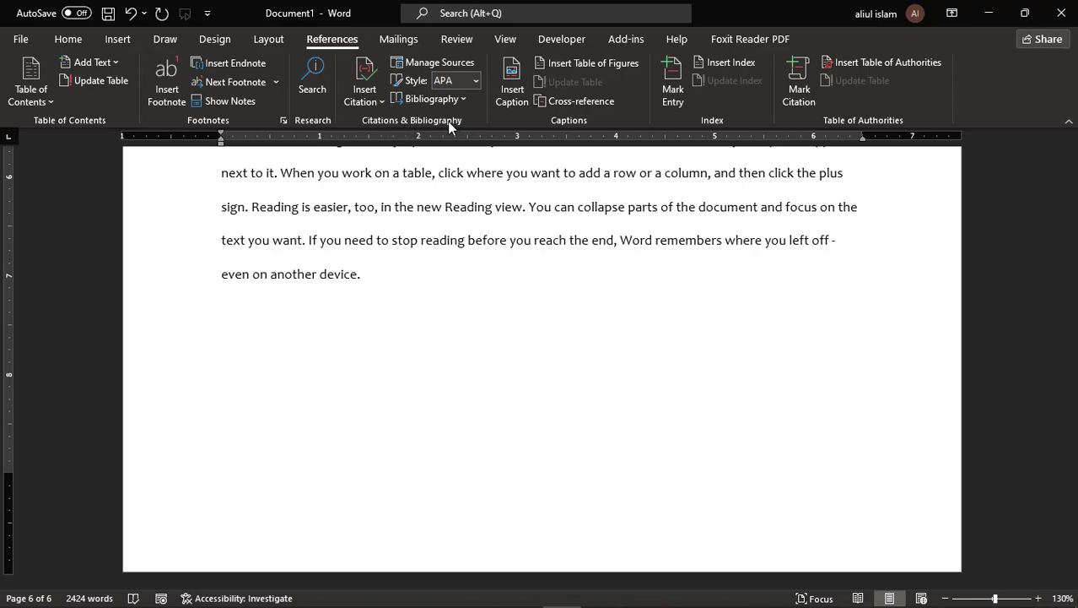
left_click(437, 98)
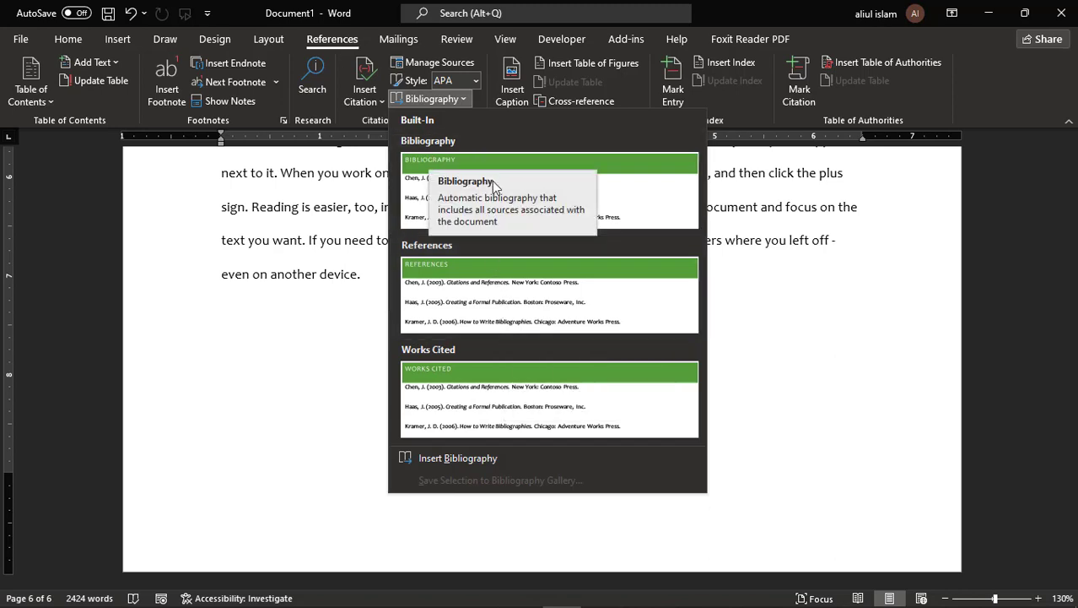
left_click(427, 192)
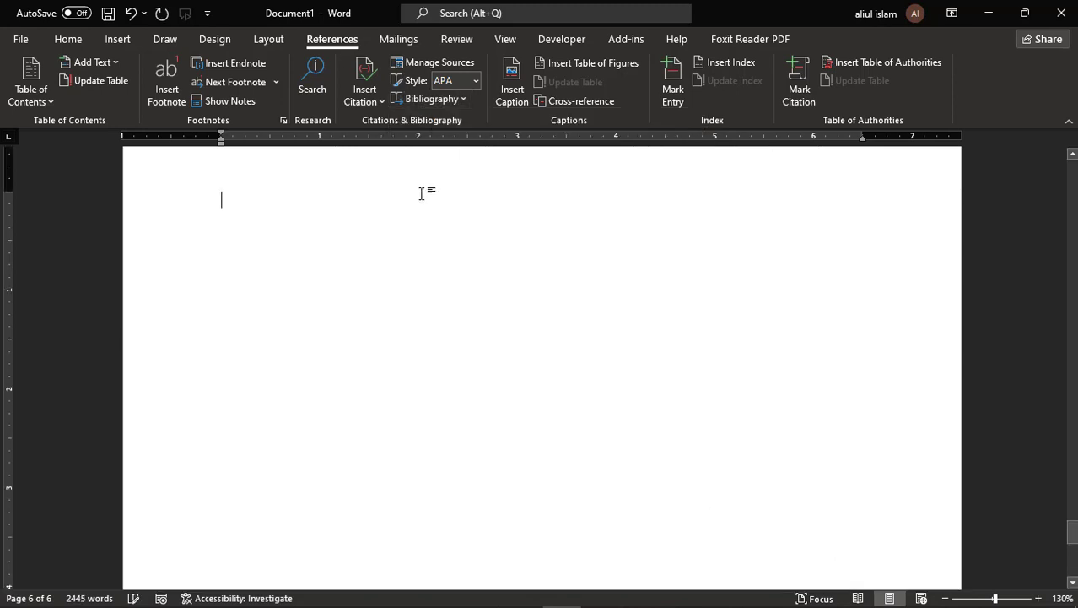
- Check the two bibliography entries and place the cursor below them
scroll(446, 338, "up", 5)
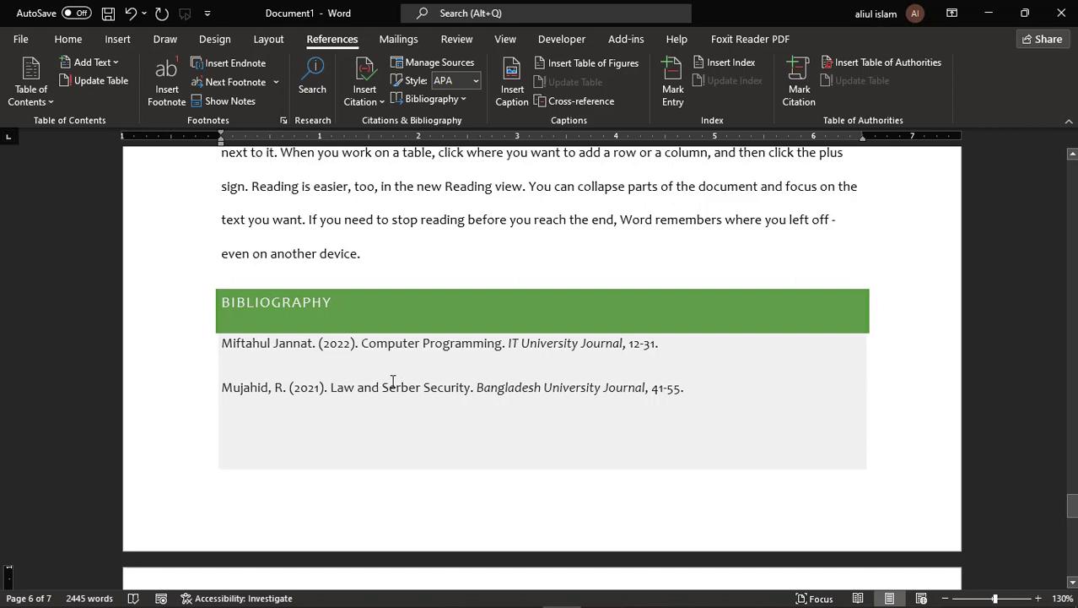
triple_click(712, 391)
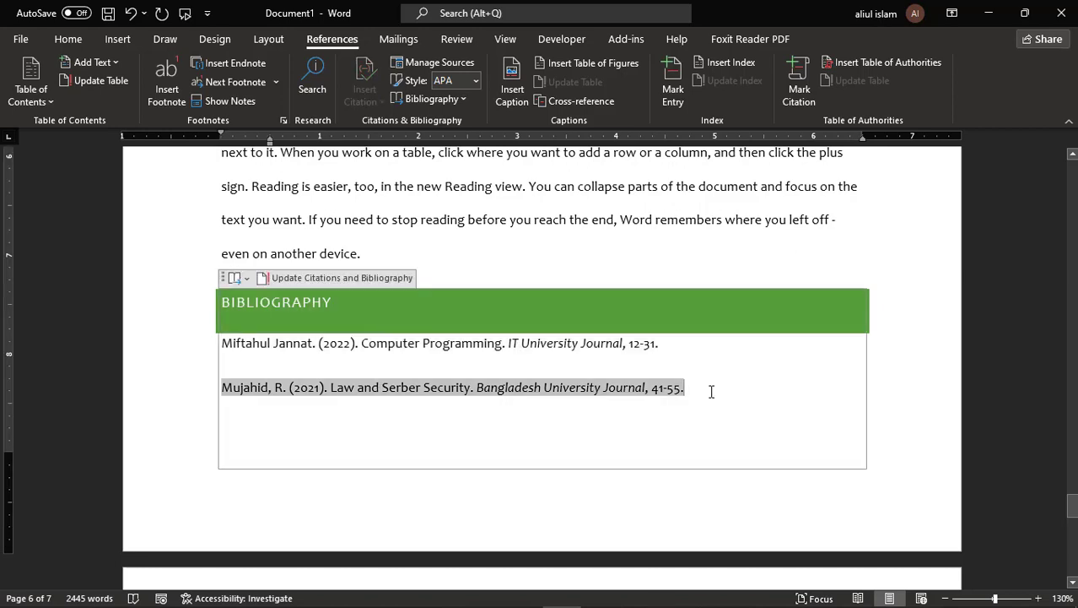
key("Down")
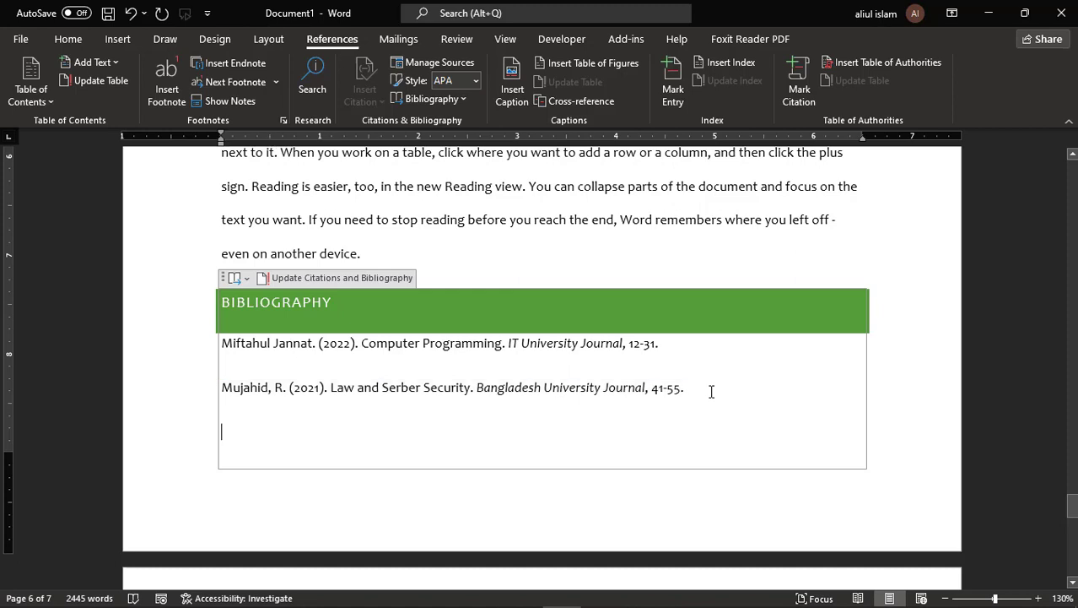
scroll(373, 408, "down", 1)
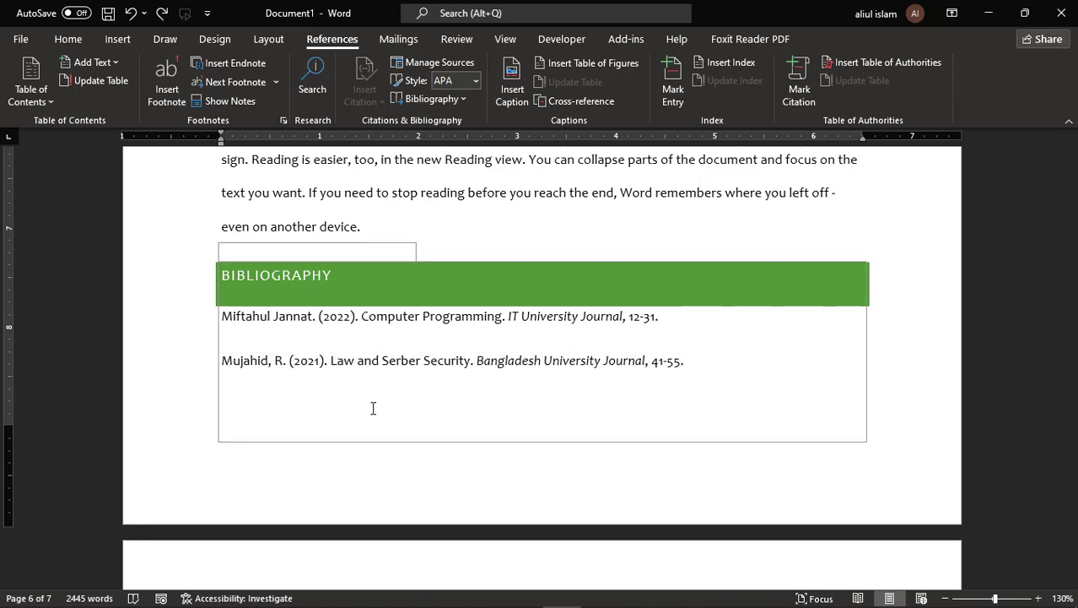